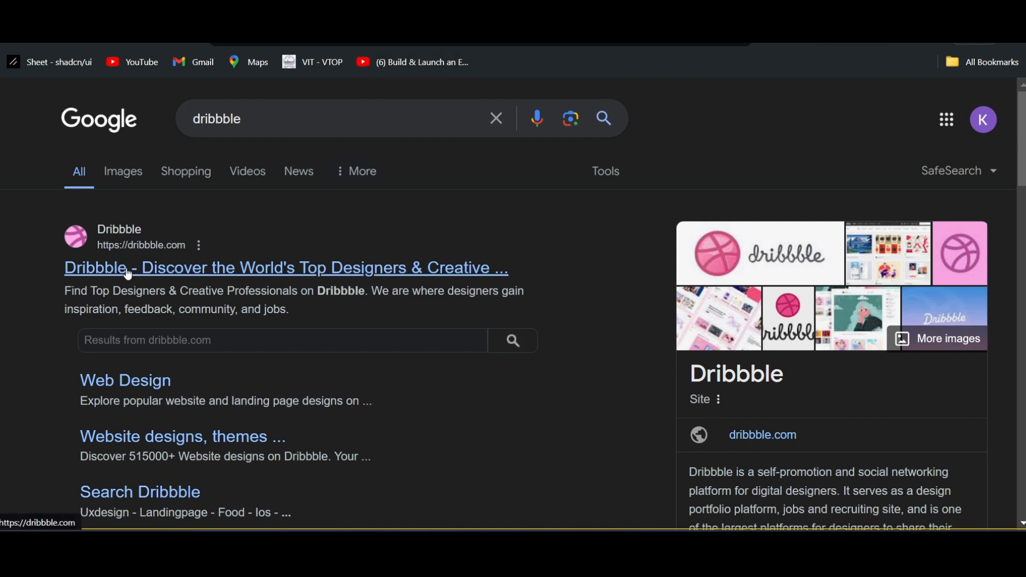
Open the Dribbble website from the search results and look over the featured designers and inspiring designs on its home page
left_click(127, 270)
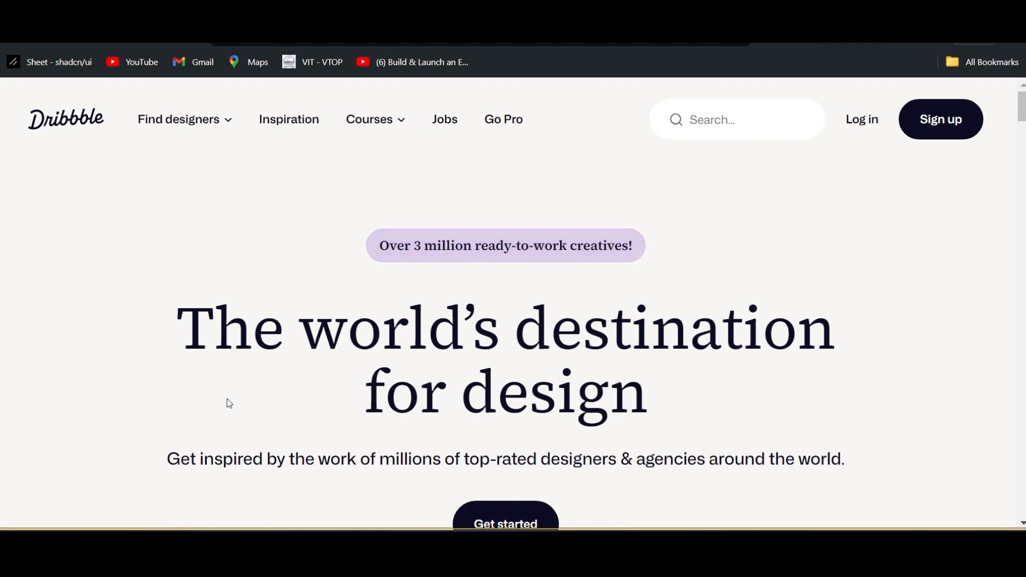
scroll(229, 403, "down", 5)
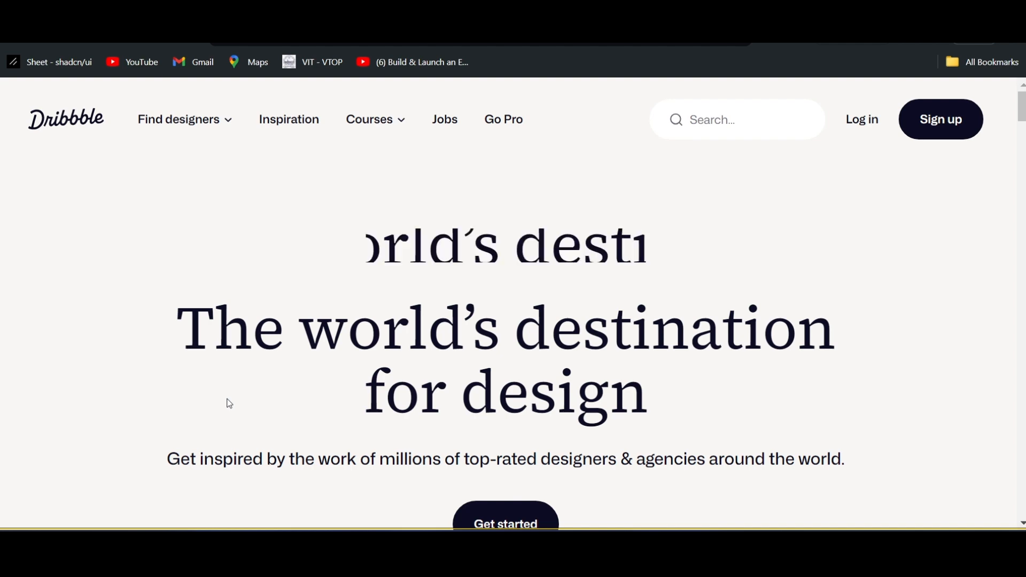
scroll(678, 399, "up", 5)
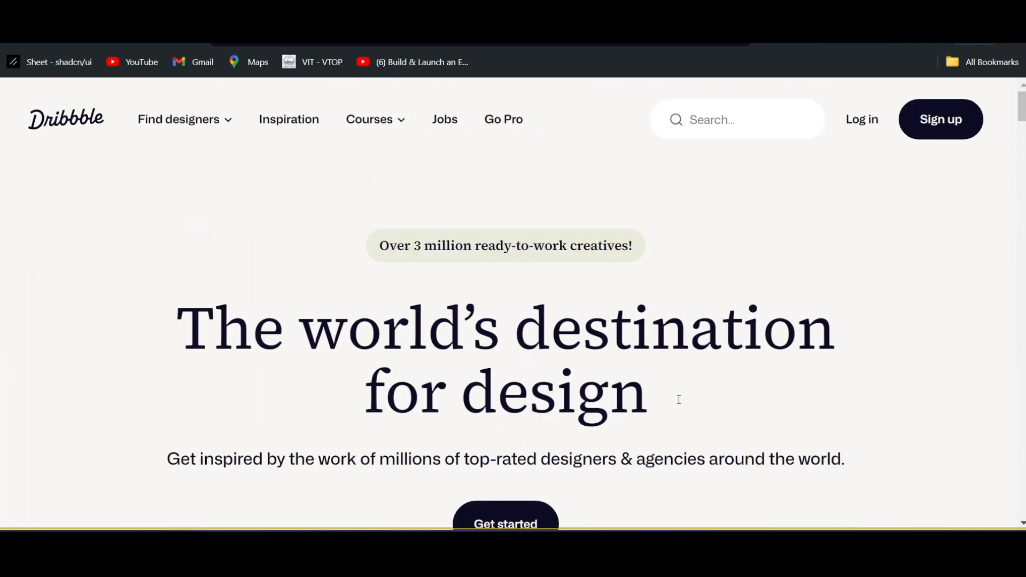
scroll(733, 385, "down", 12)
scroll(711, 384, "up", 6)
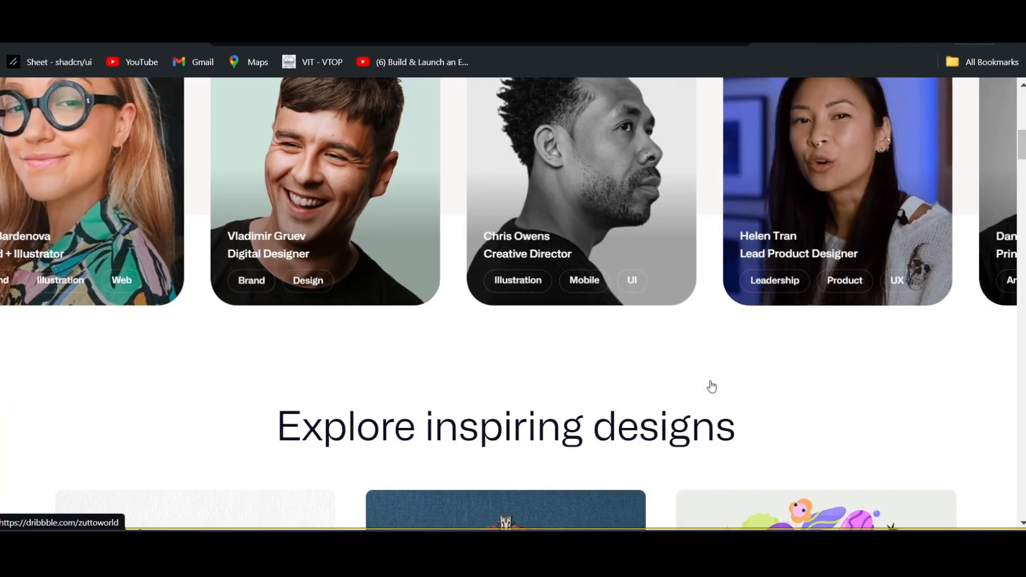
scroll(695, 383, "up", 2)
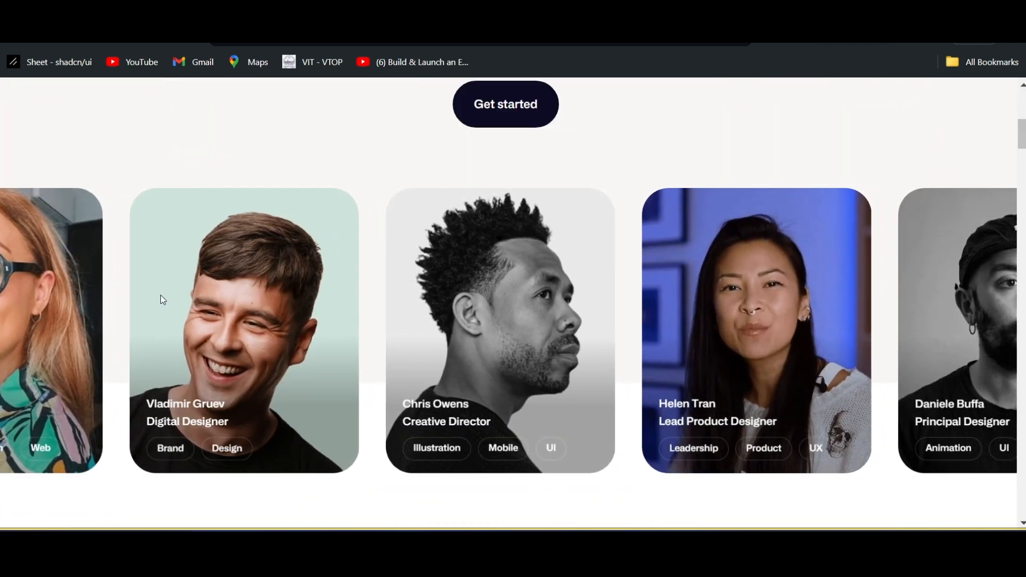
scroll(297, 329, "down", 3)
scroll(299, 329, "down", 8)
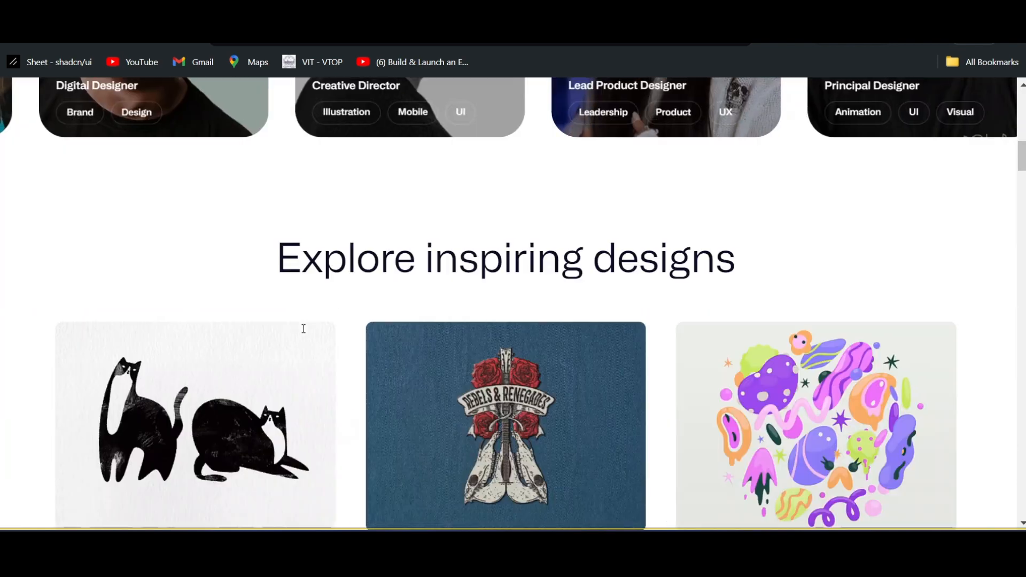
scroll(303, 327, "down", 2)
scroll(305, 329, "up", 12)
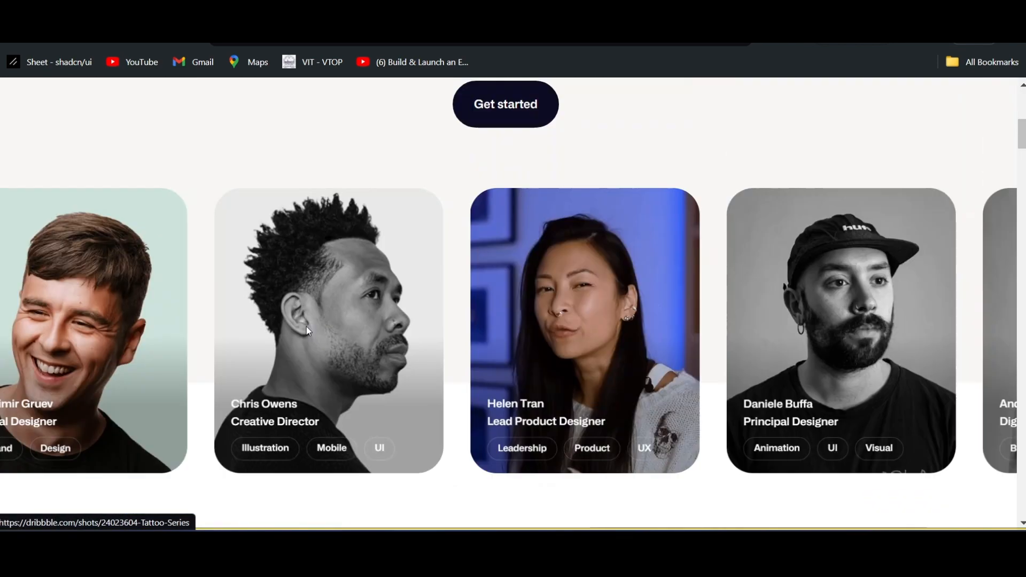
Search Dribbble for "ui ux" shots
left_click(766, 117)
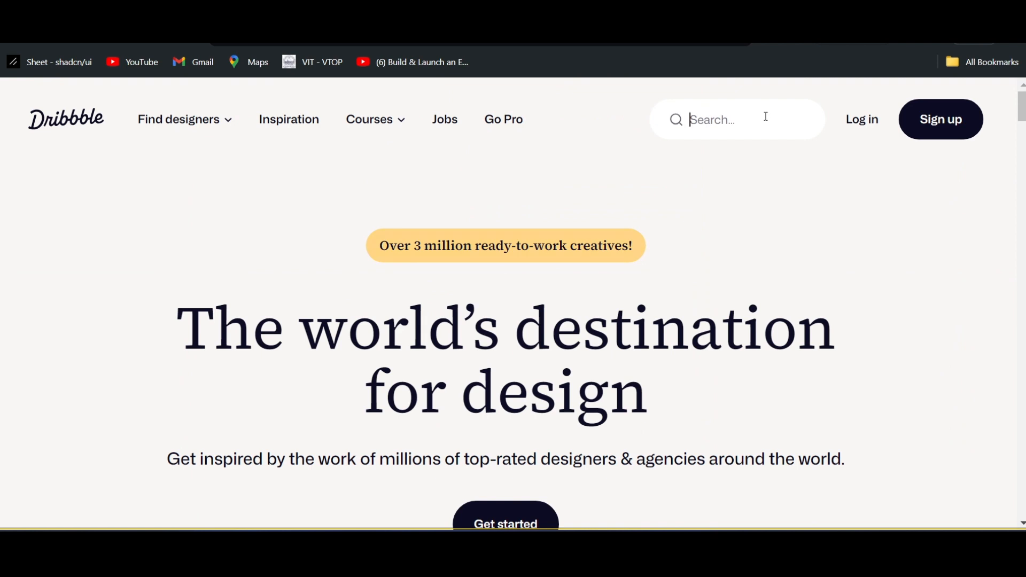
type("ui ux")
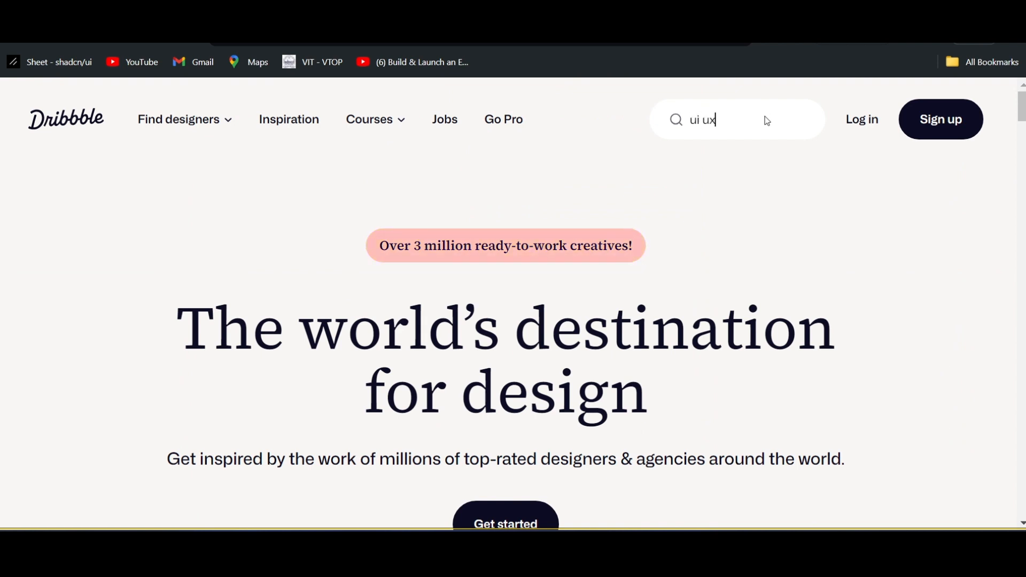
key("Return")
scroll(848, 281, "down", 5)
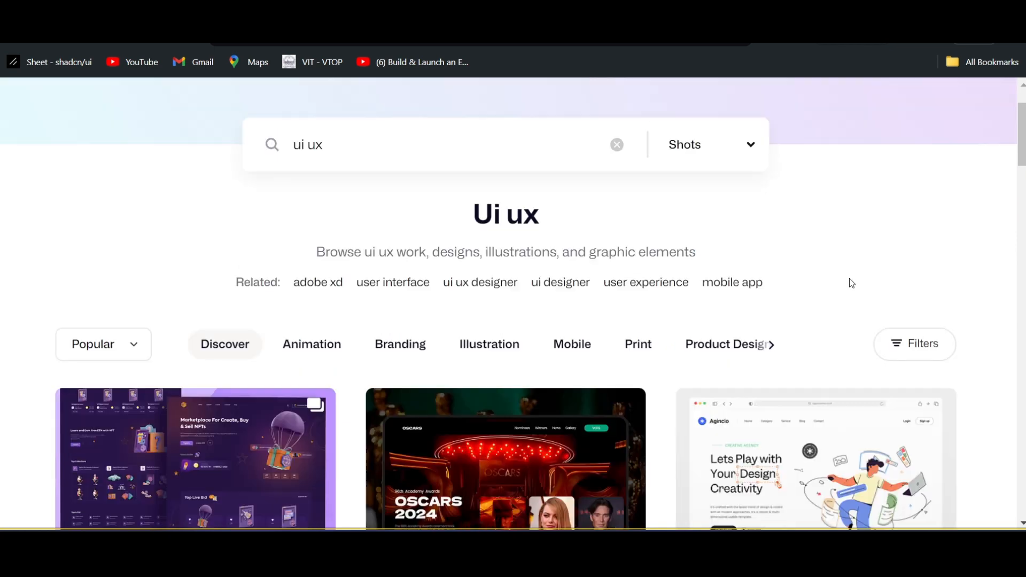
scroll(863, 175, "up", 2)
scroll(854, 159, "up", 3)
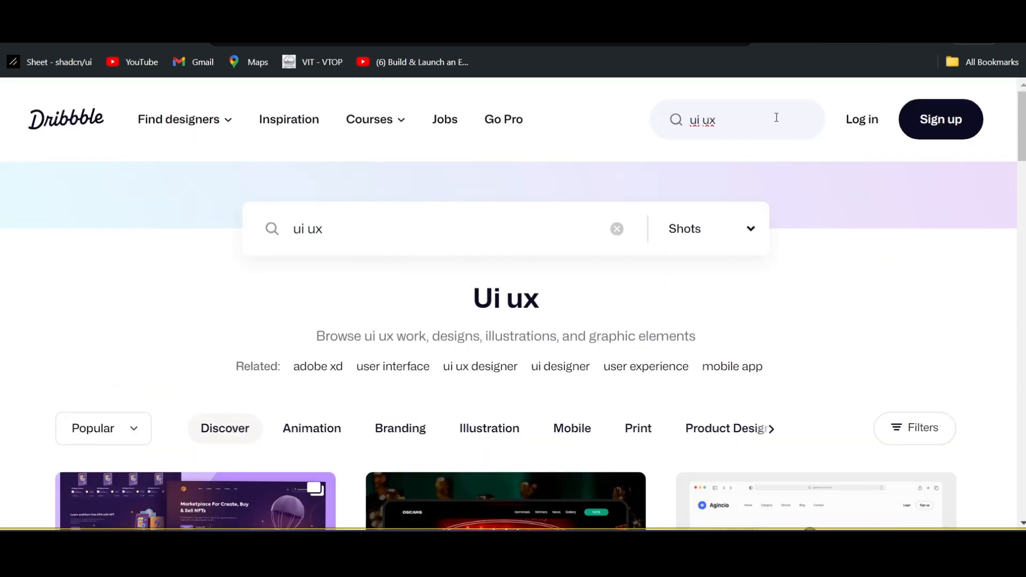
Browse the popular "ui ux" shots to examine website, dashboard and mobile app designs for inspiration
scroll(802, 251, "down", 5)
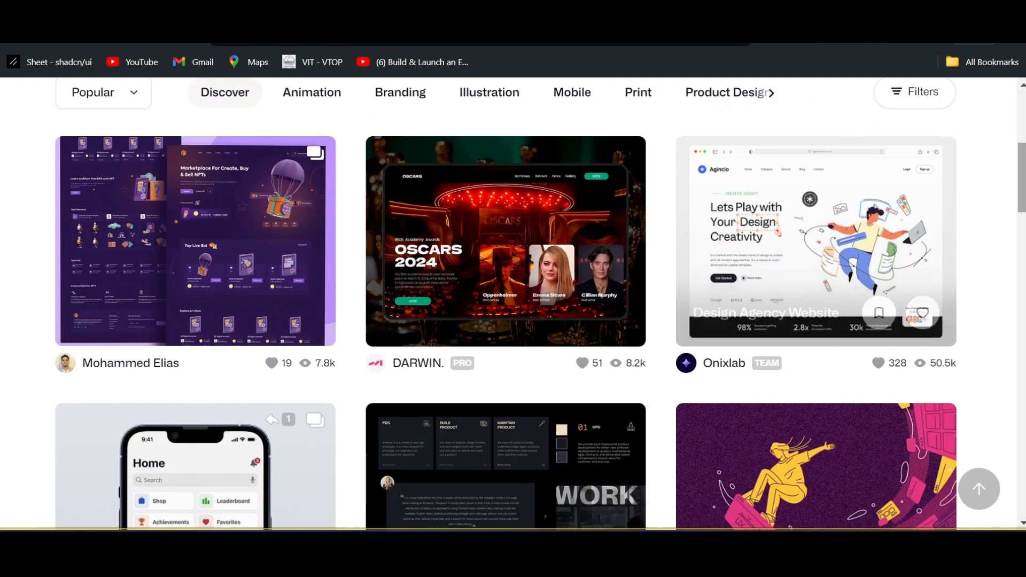
scroll(994, 241, "down", 3)
left_click_drag(1023, 215, 1025, 454)
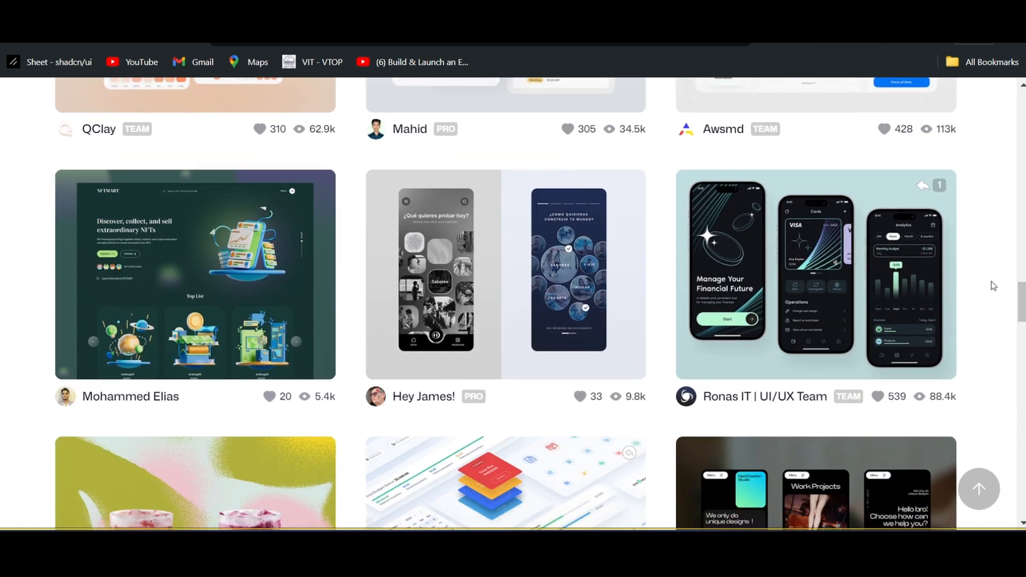
scroll(993, 248, "down", 2)
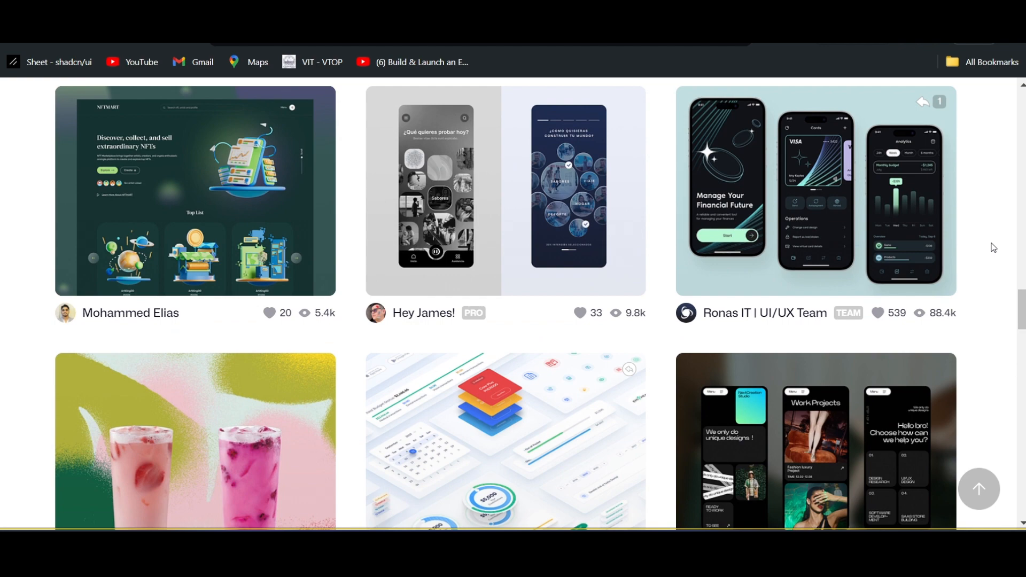
scroll(993, 248, "down", 2)
scroll(993, 247, "down", 8)
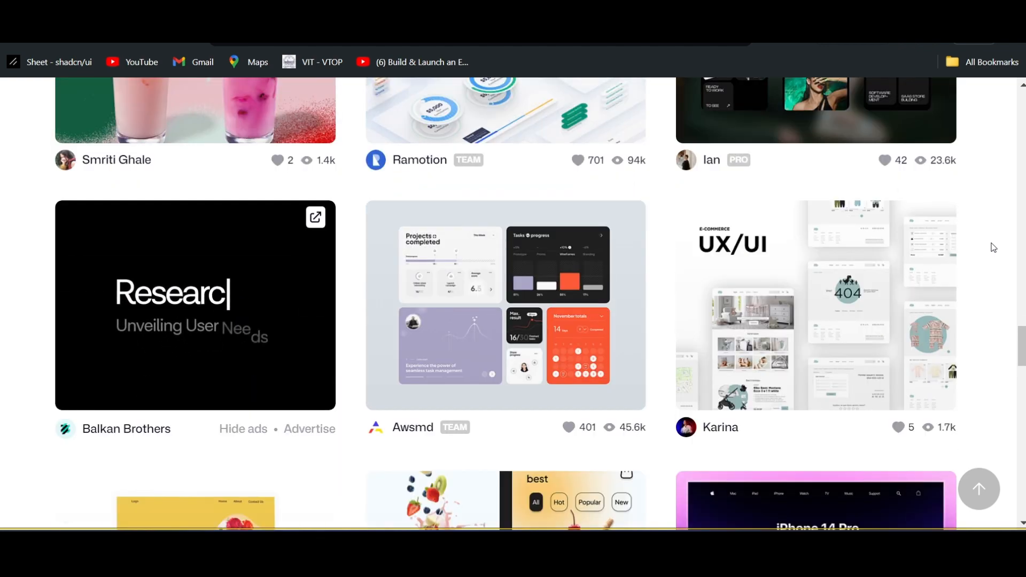
scroll(993, 247, "down", 8)
scroll(993, 247, "up", 13)
scroll(993, 247, "up", 14)
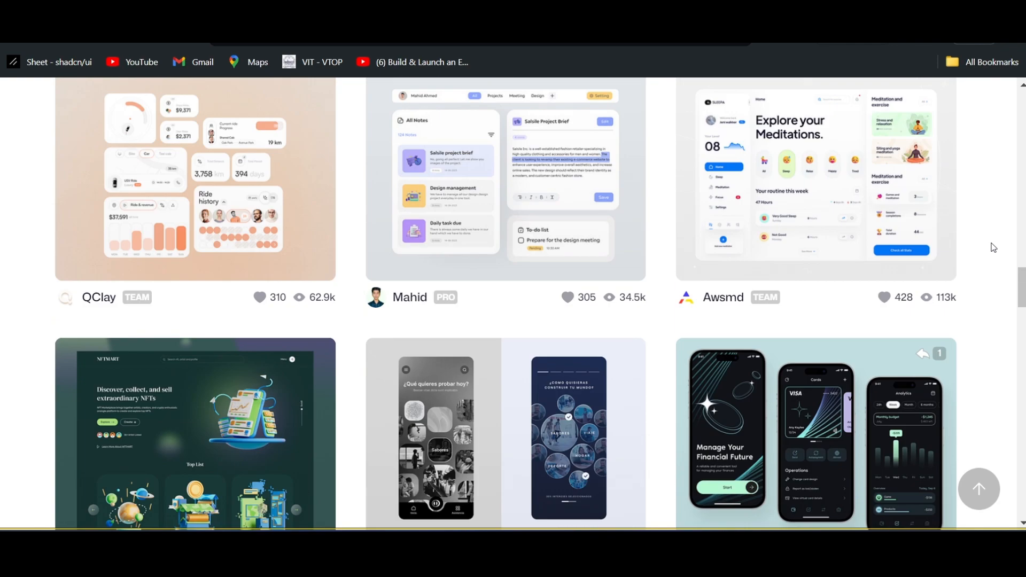
scroll(993, 247, "up", 4)
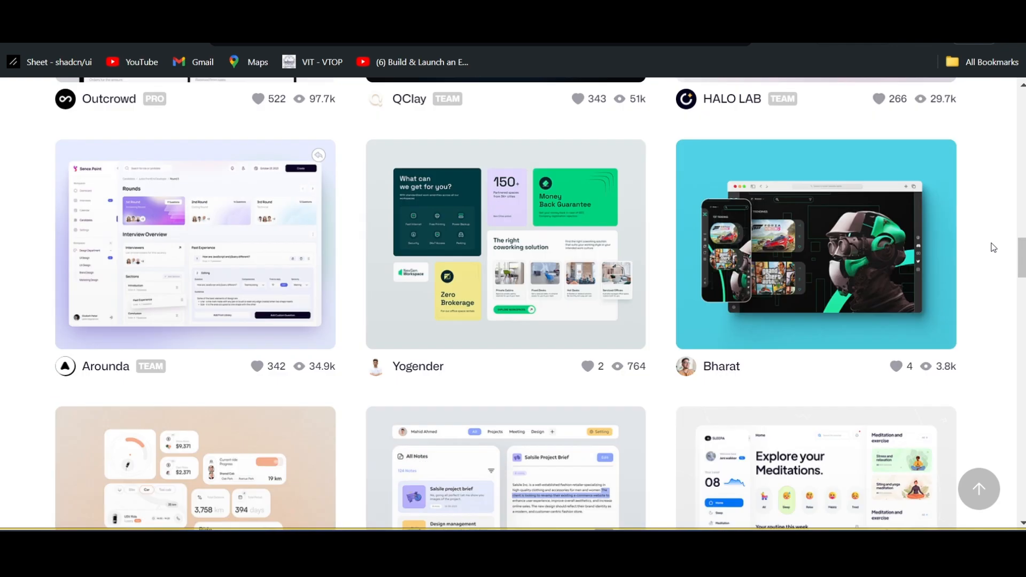
scroll(993, 248, "up", 2)
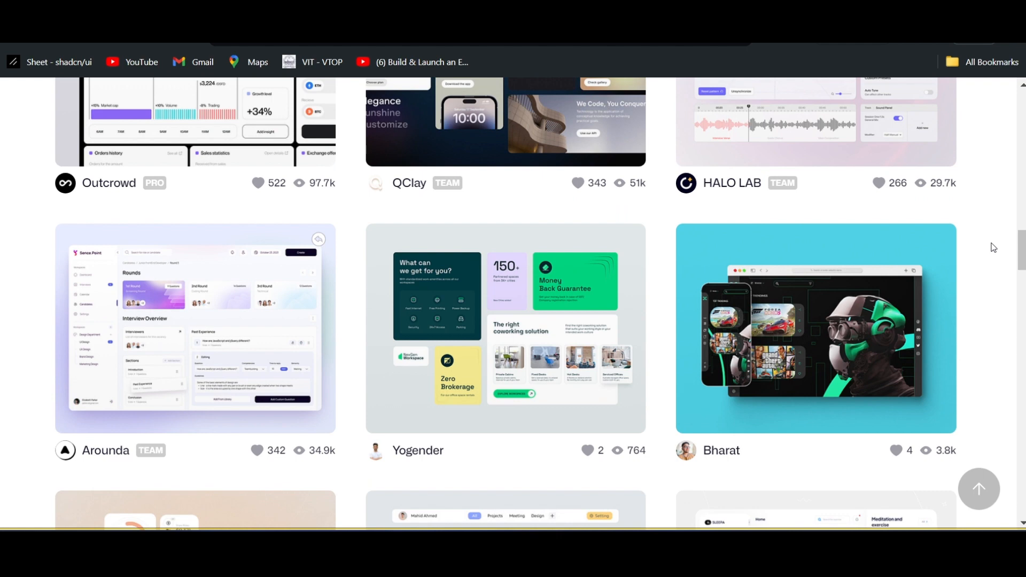
scroll(993, 247, "up", 4)
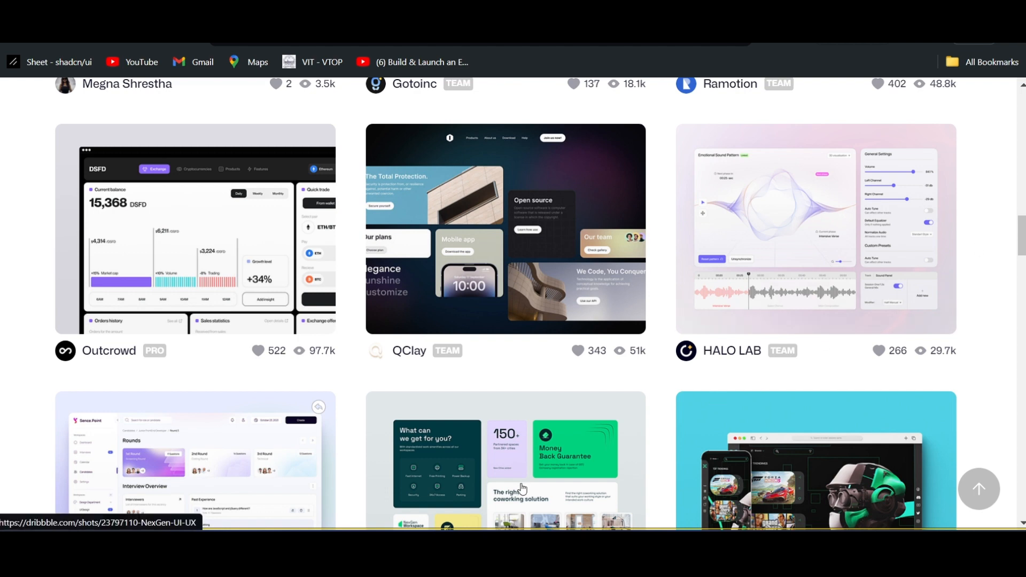
scroll(523, 487, "up", 6)
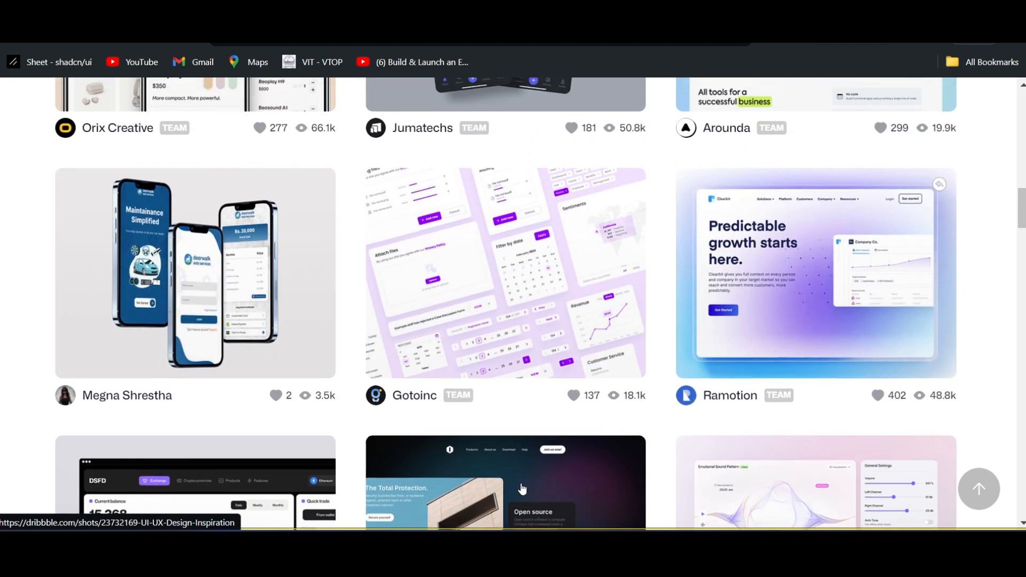
scroll(522, 488, "up", 5)
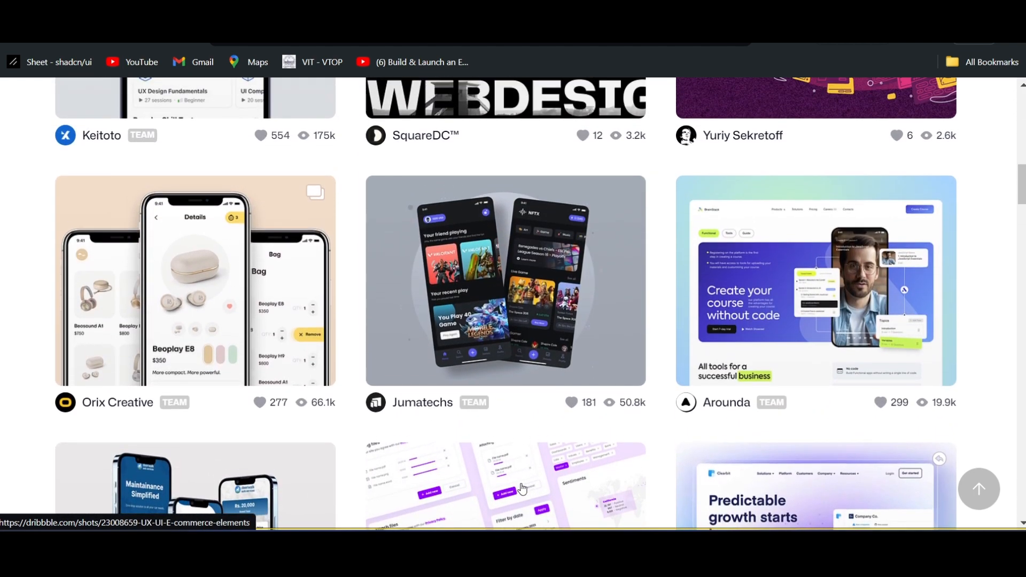
scroll(522, 488, "up", 4)
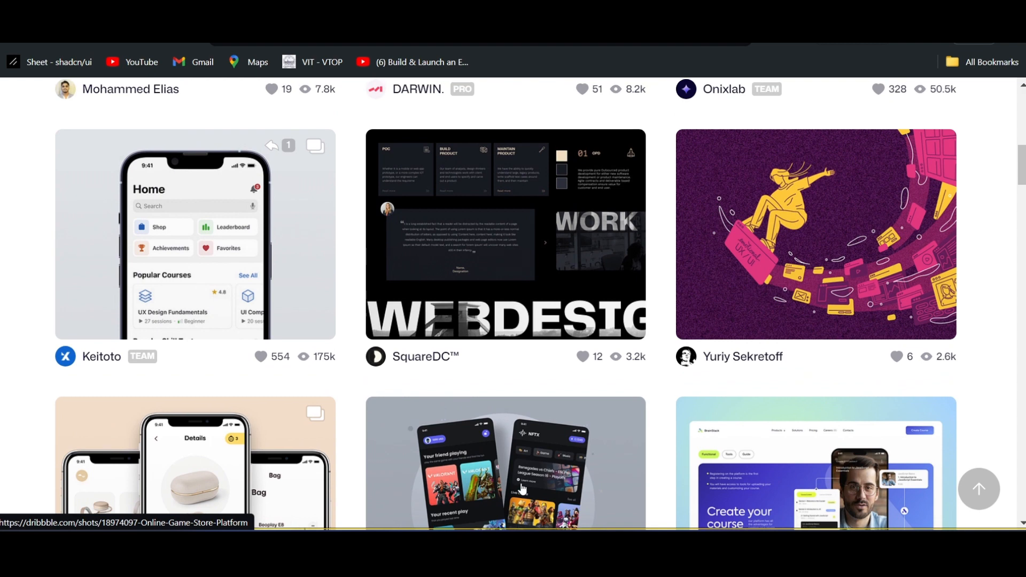
scroll(523, 488, "up", 2)
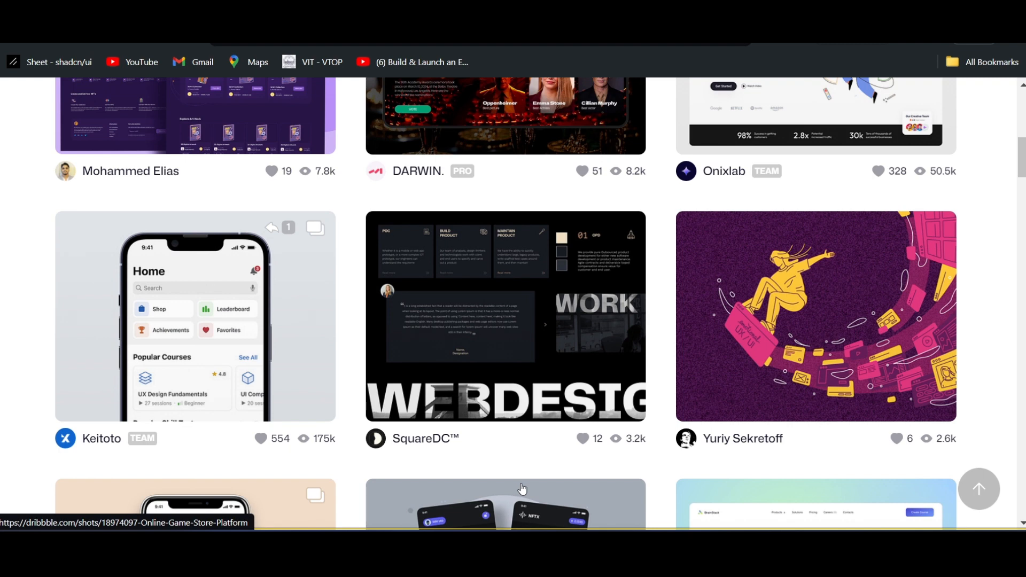
scroll(522, 488, "up", 2)
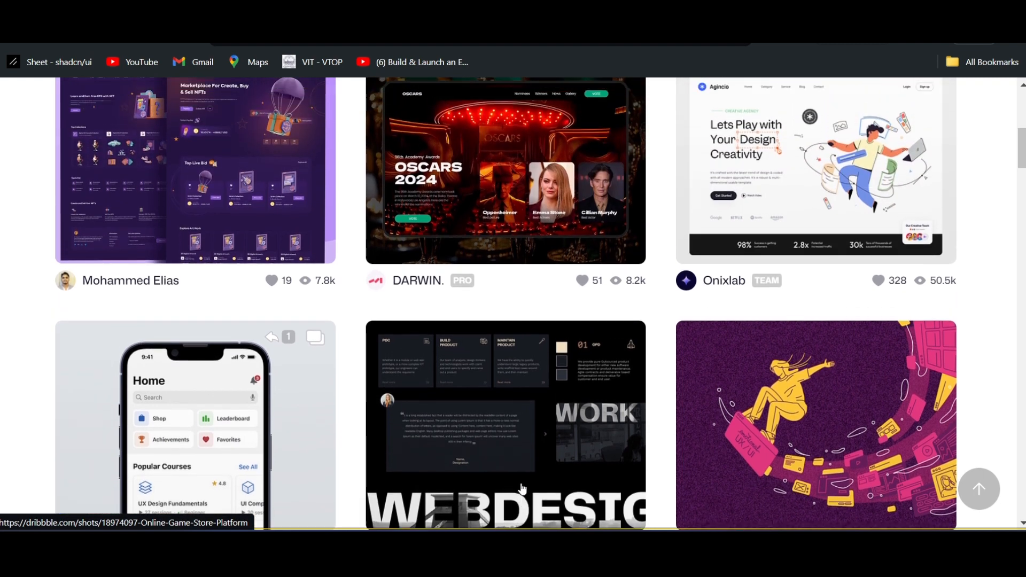
mouse_move(523, 488)
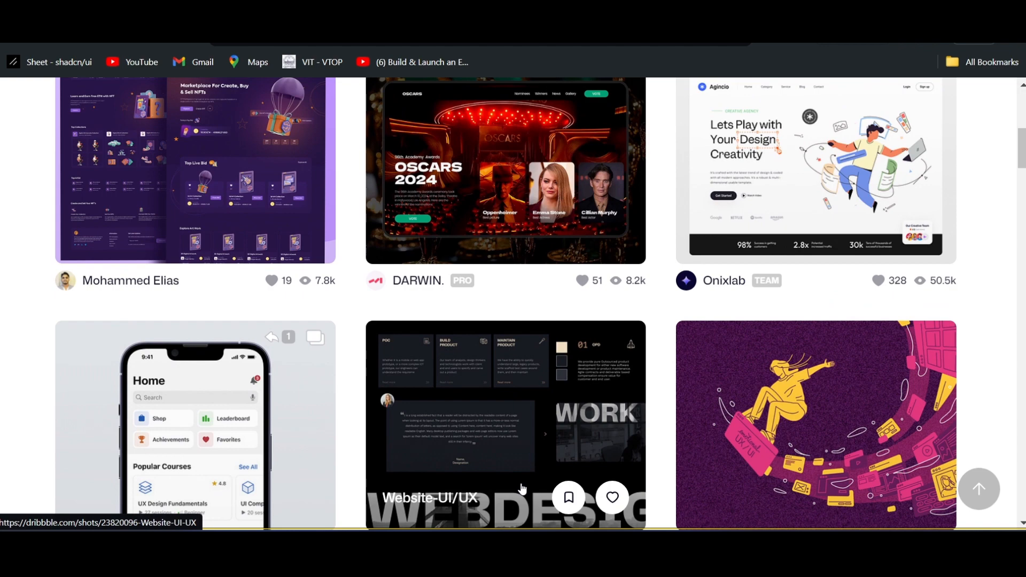
scroll(523, 488, "up", 2)
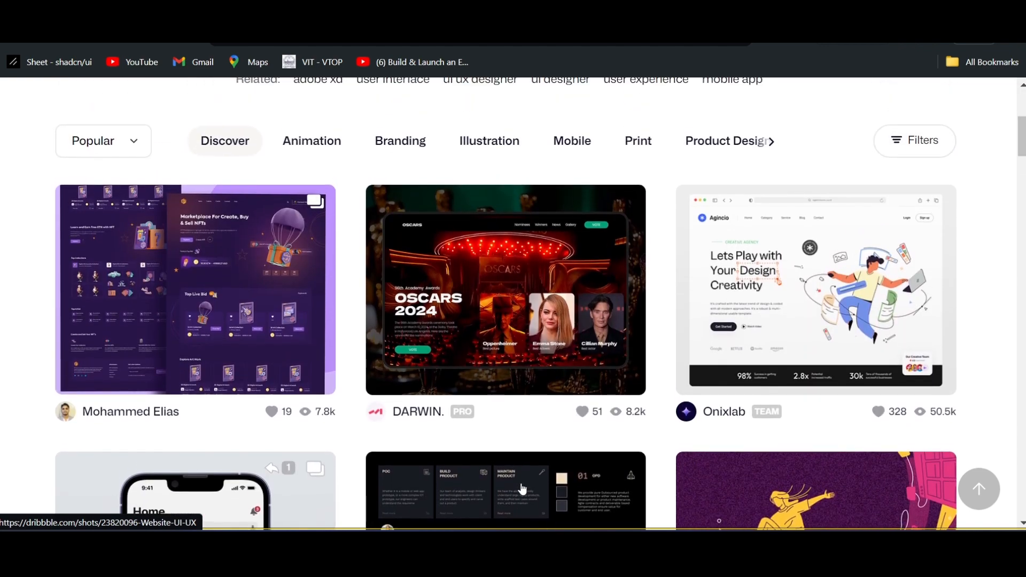
scroll(523, 488, "down", 3)
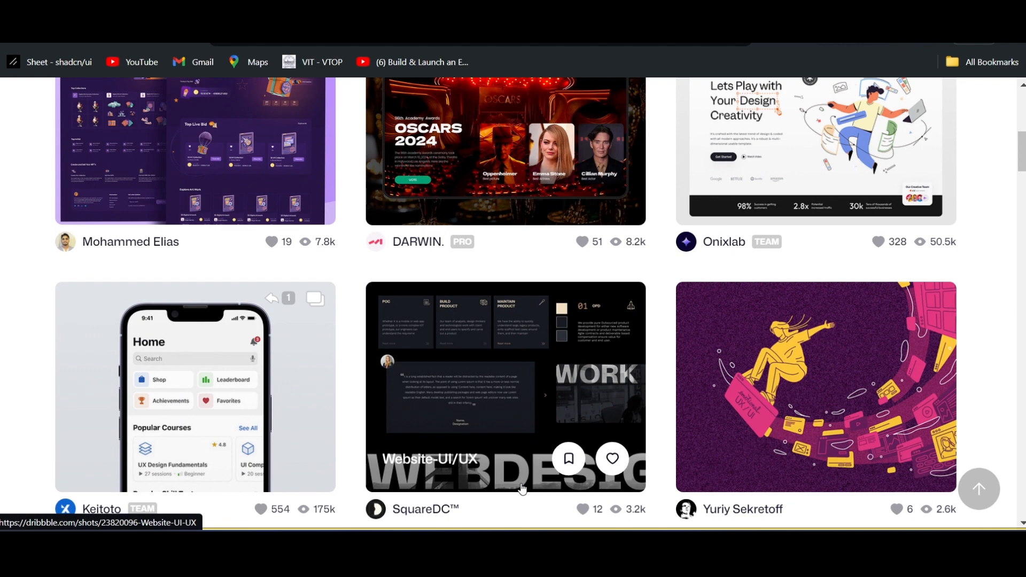
scroll(523, 488, "up", 8)
scroll(915, 361, "down", 7)
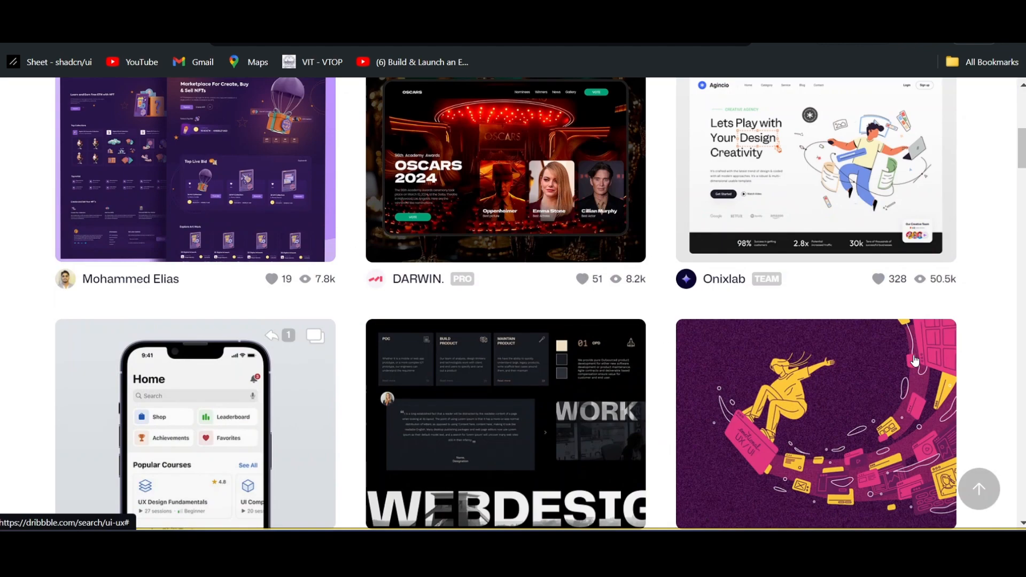
scroll(914, 361, "up", 8)
scroll(783, 362, "down", 4)
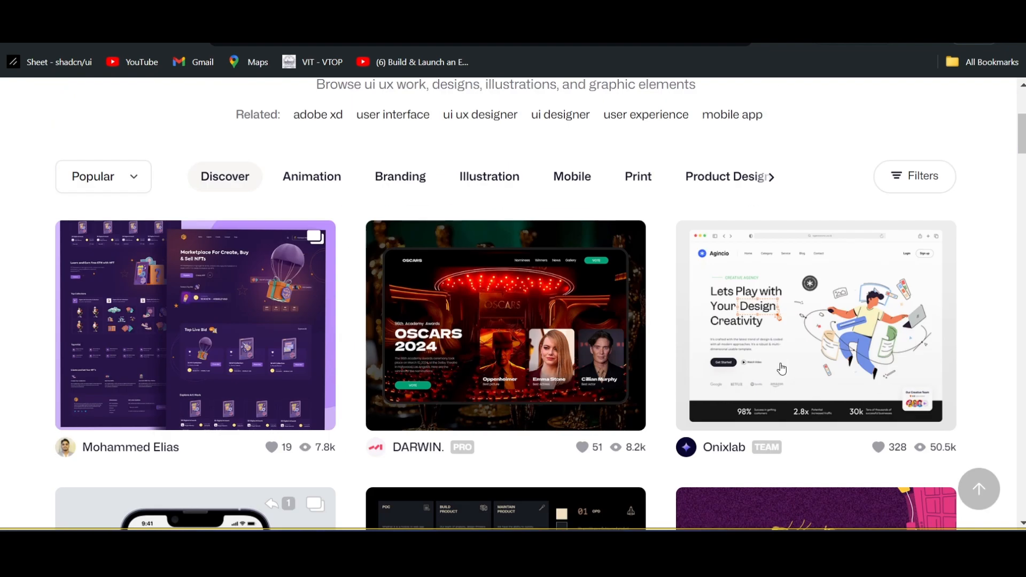
scroll(780, 369, "up", 5)
scroll(781, 369, "down", 5)
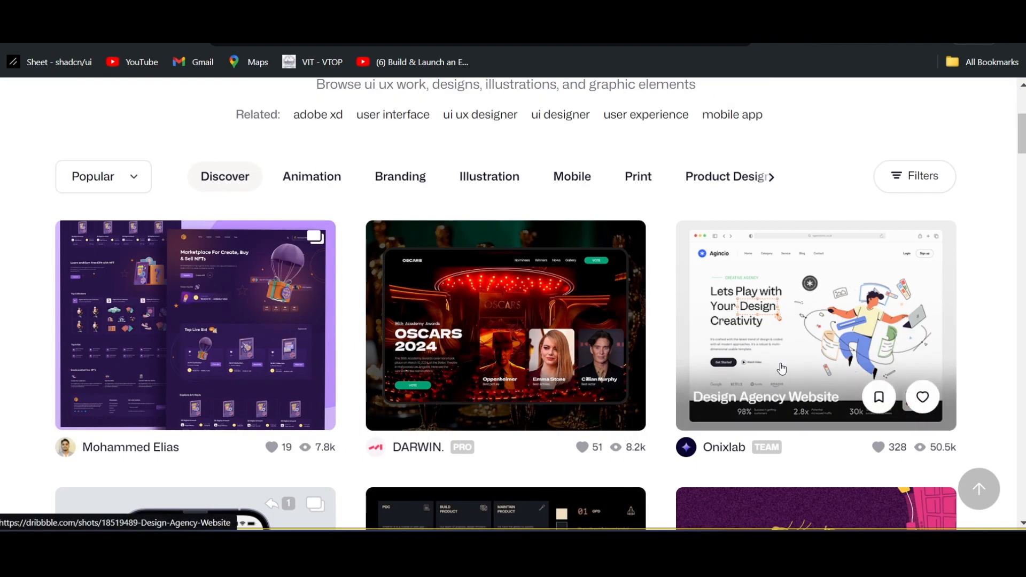
scroll(782, 369, "up", 2)
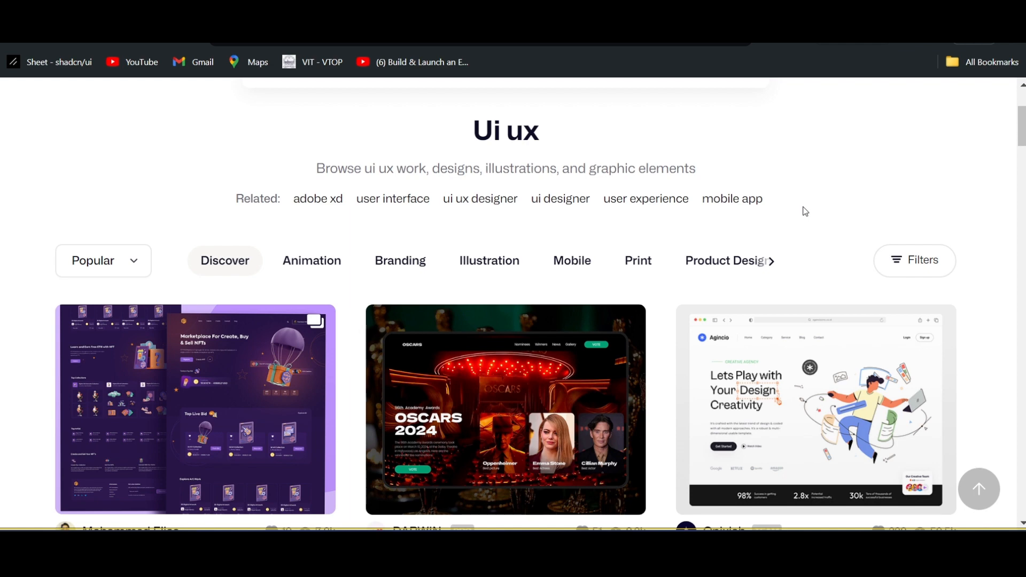
scroll(805, 211, "up", 3)
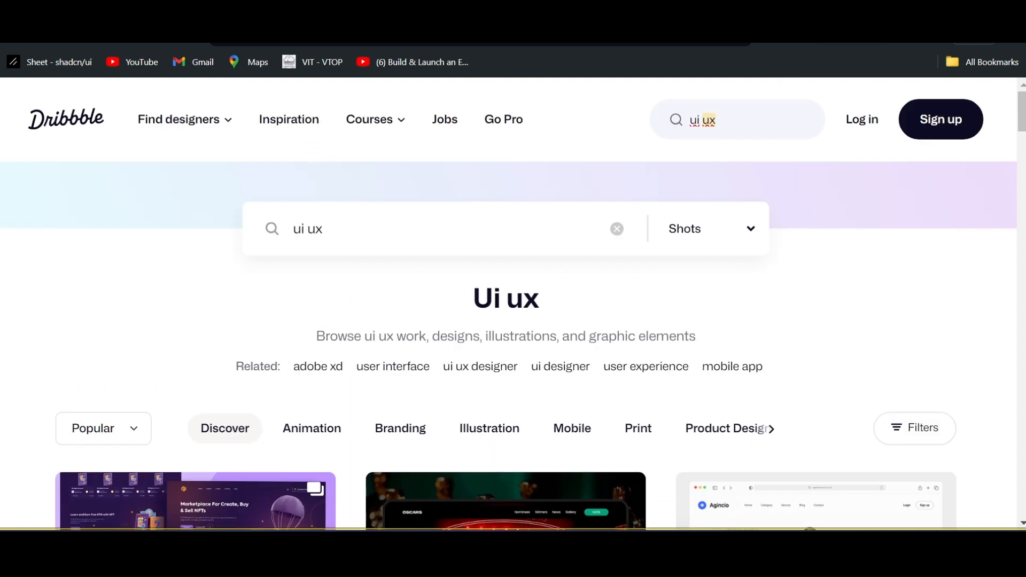
Switch to Figma and create a new design file in Drafts
key("ctrl+Tab")
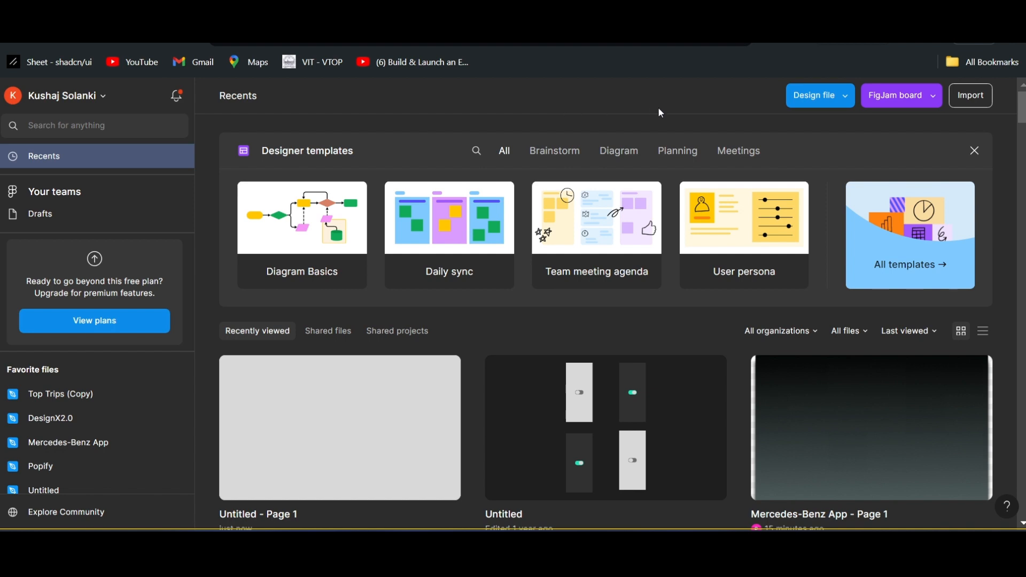
left_click(813, 96)
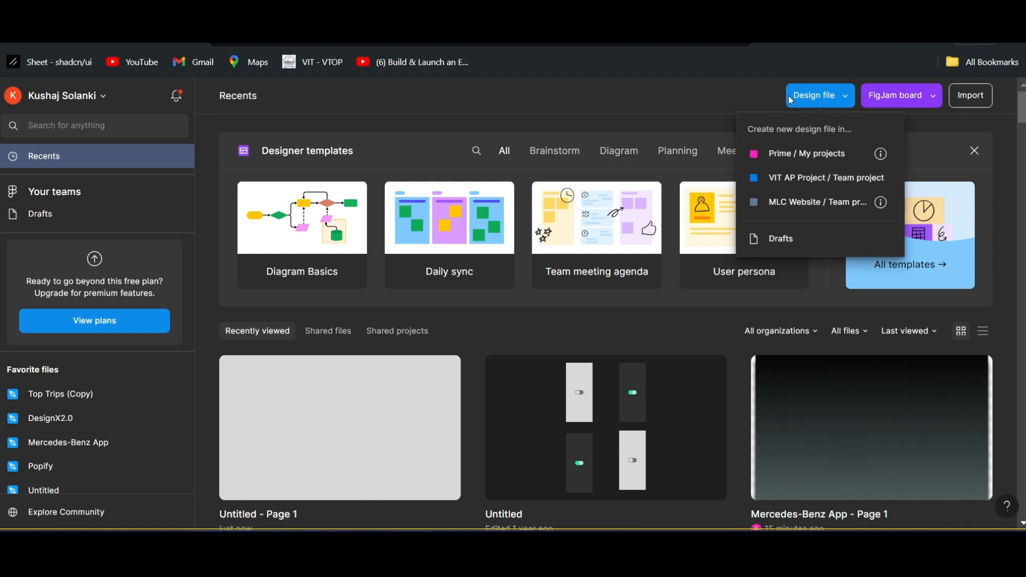
left_click(832, 98)
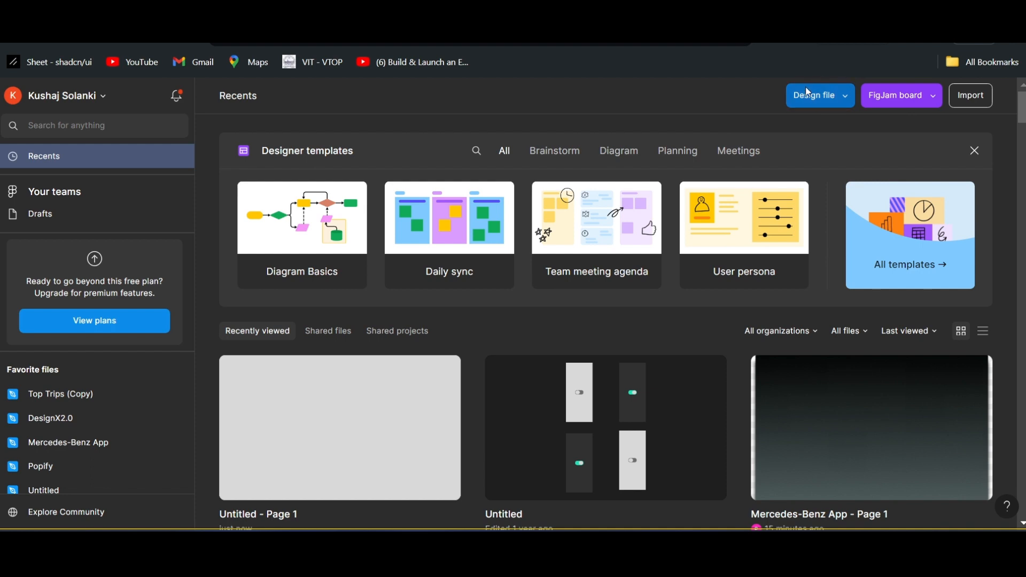
left_click(820, 97)
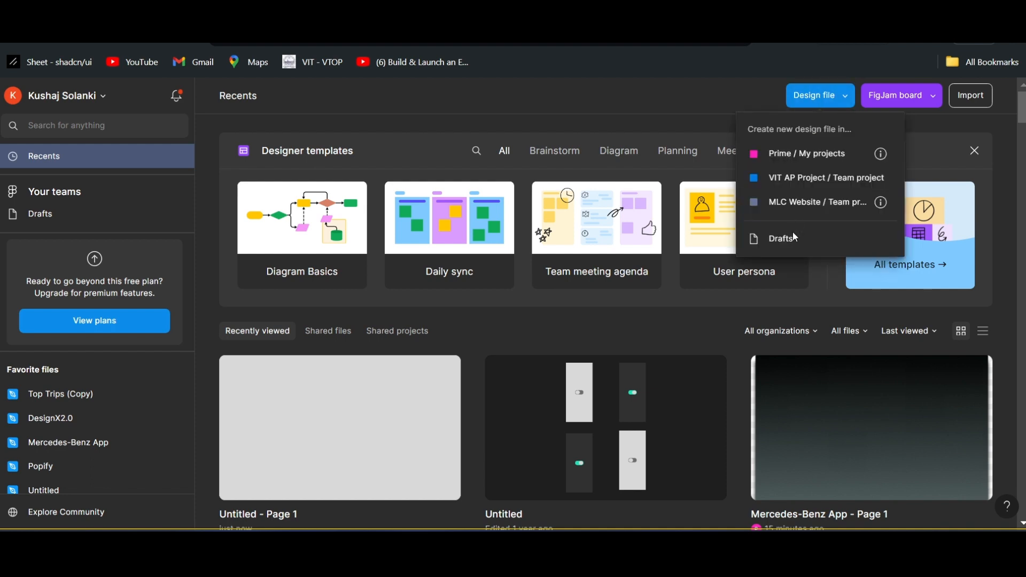
left_click(797, 174)
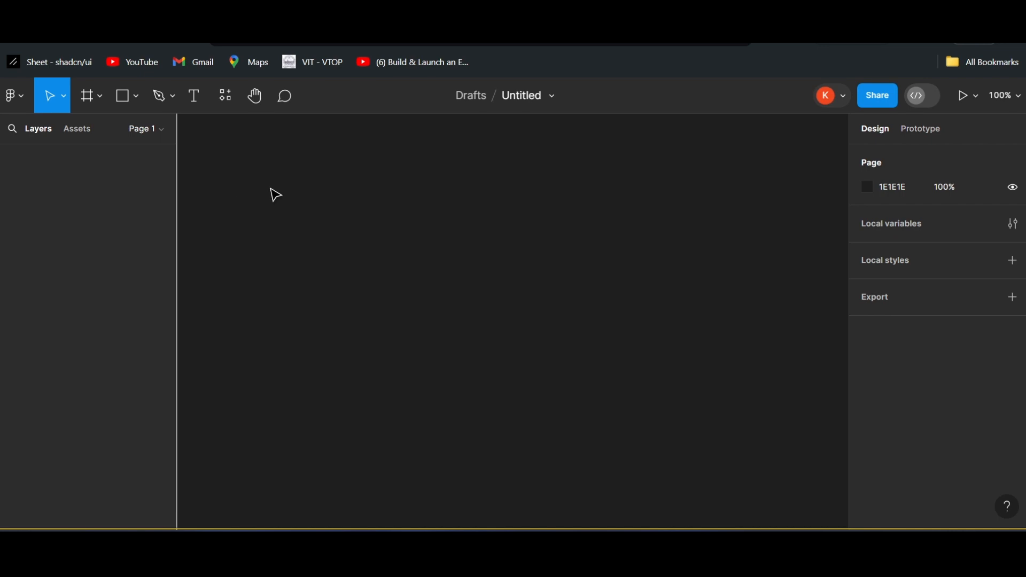
Add an Android Large phone frame (360 × 800) to the canvas from the frame size presets
left_click(100, 98)
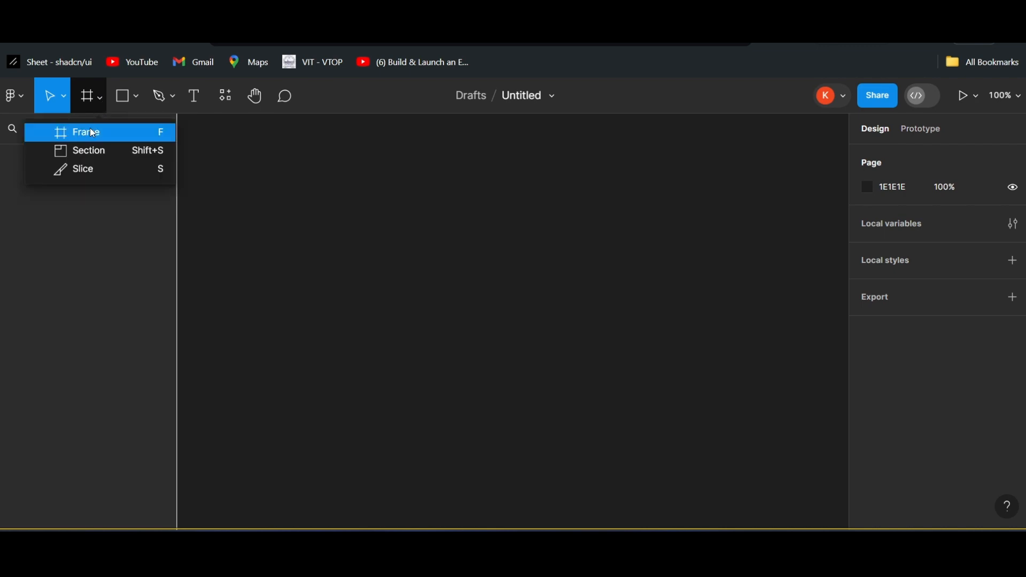
left_click(116, 135)
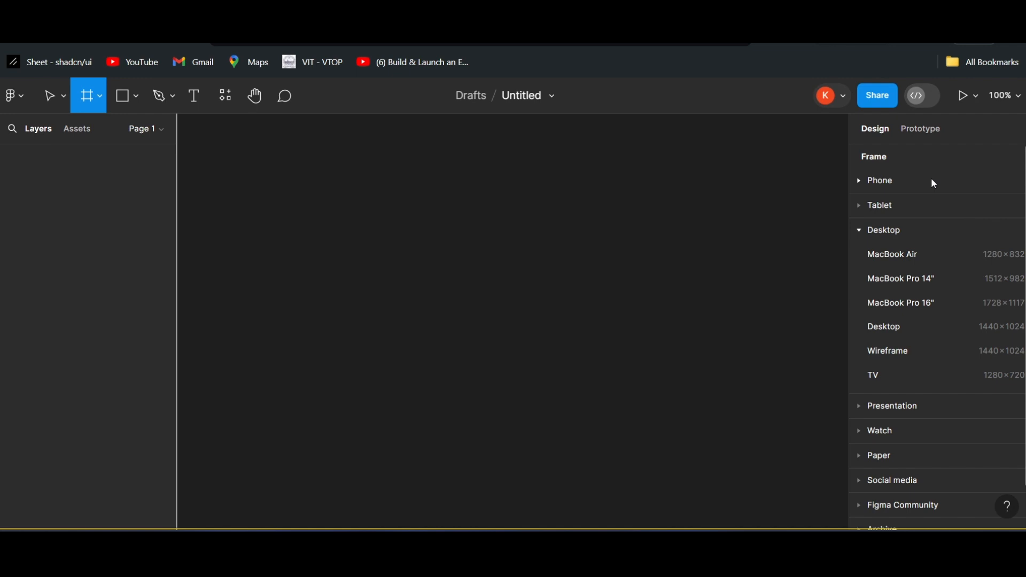
left_click(857, 180)
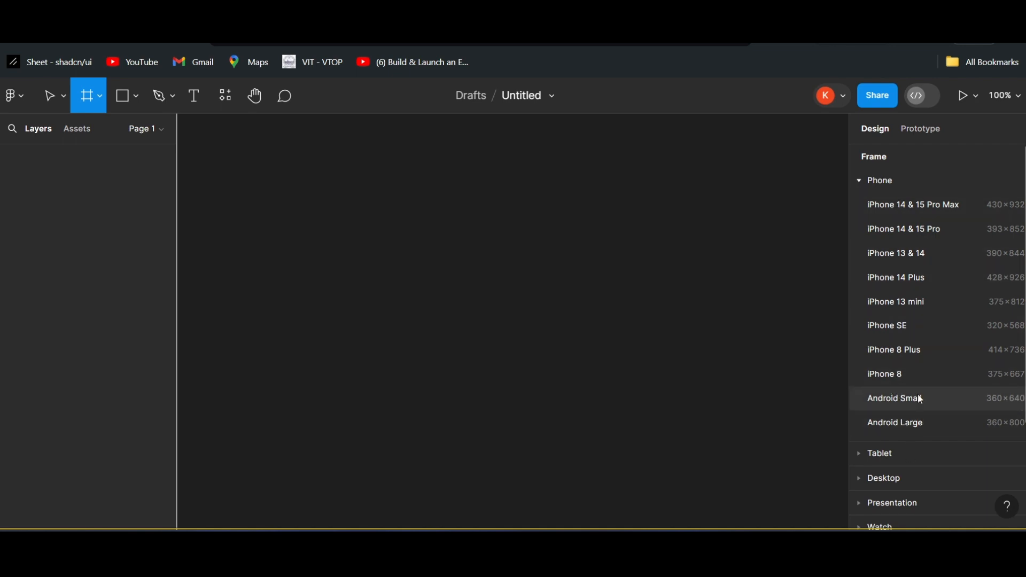
scroll(903, 337, "down", 3)
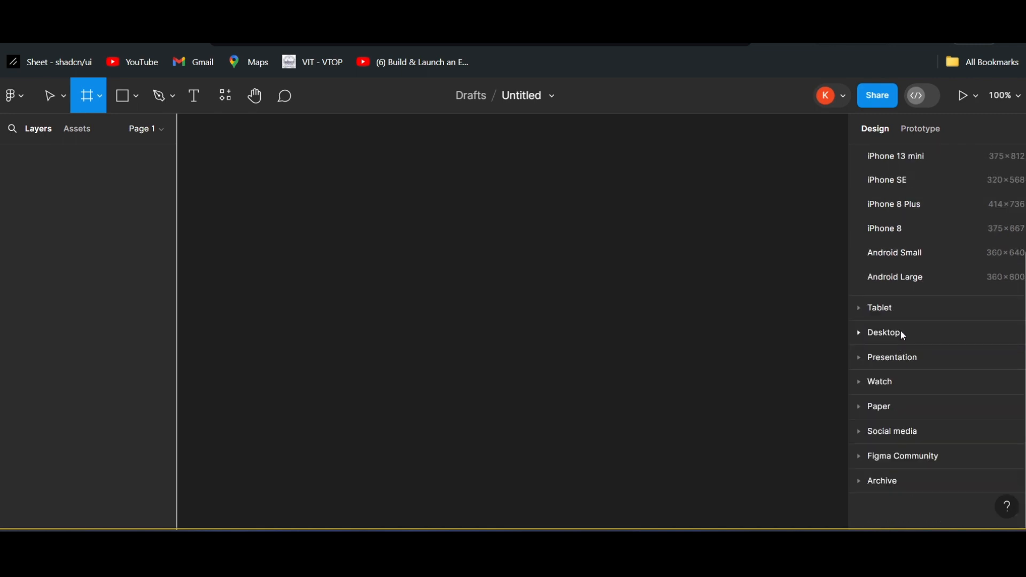
left_click(855, 333)
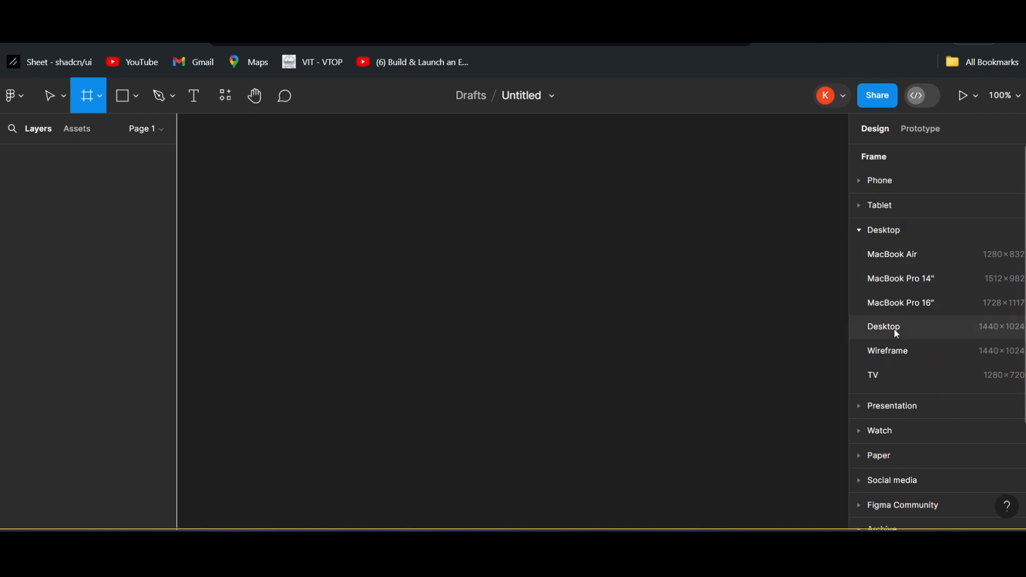
left_click(859, 231)
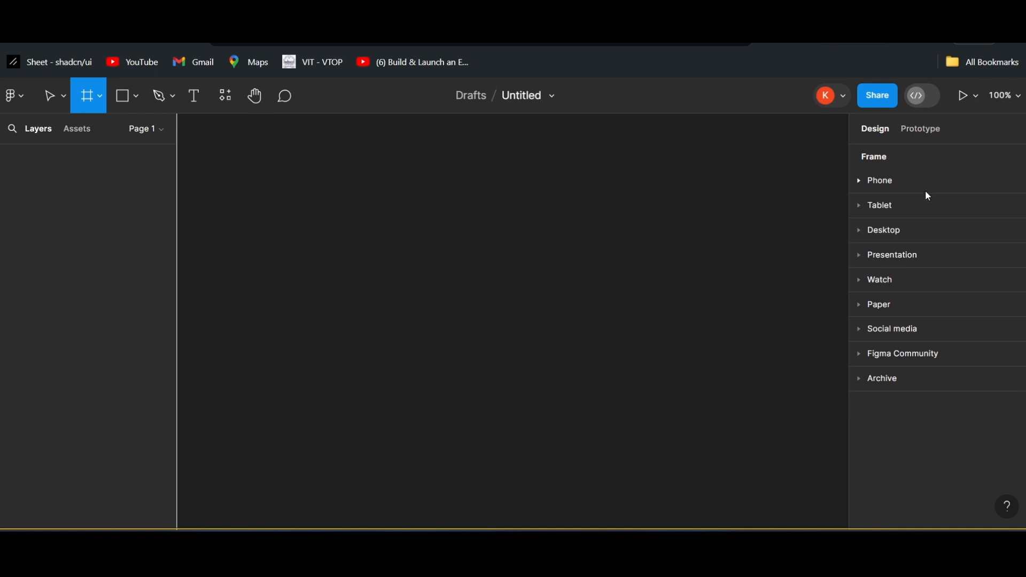
left_click(872, 182)
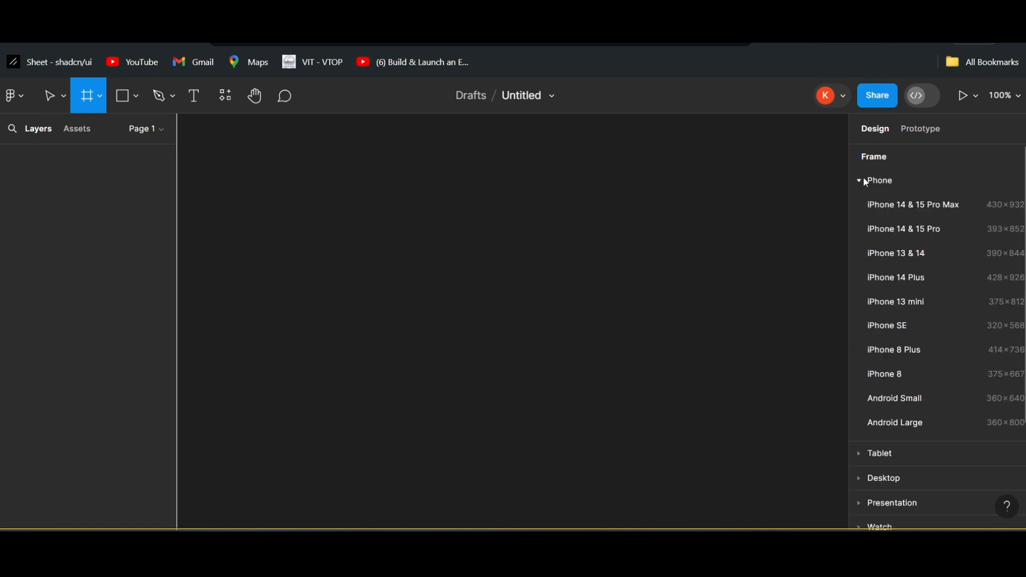
left_click(930, 422)
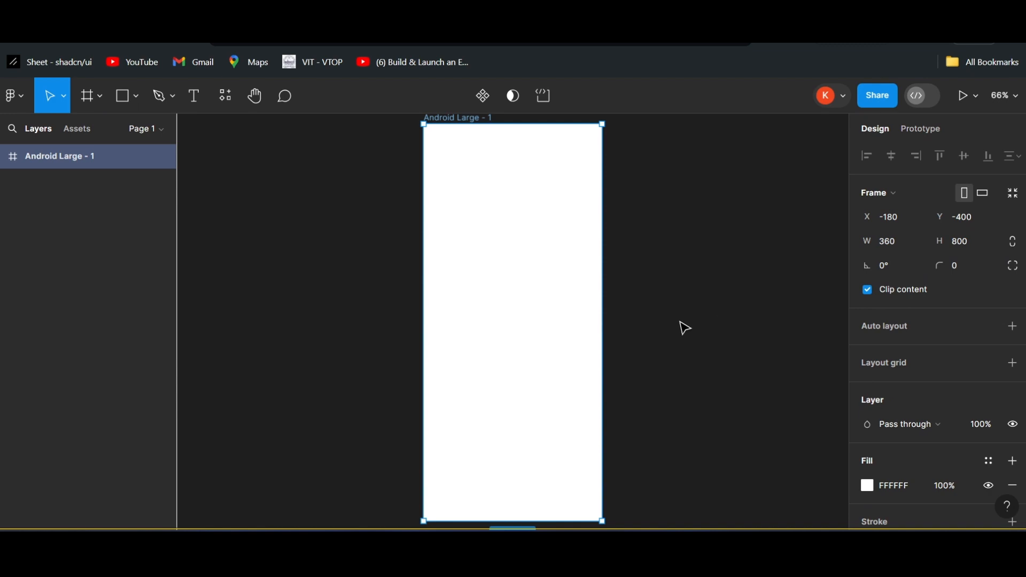
scroll(683, 328, "down", 2)
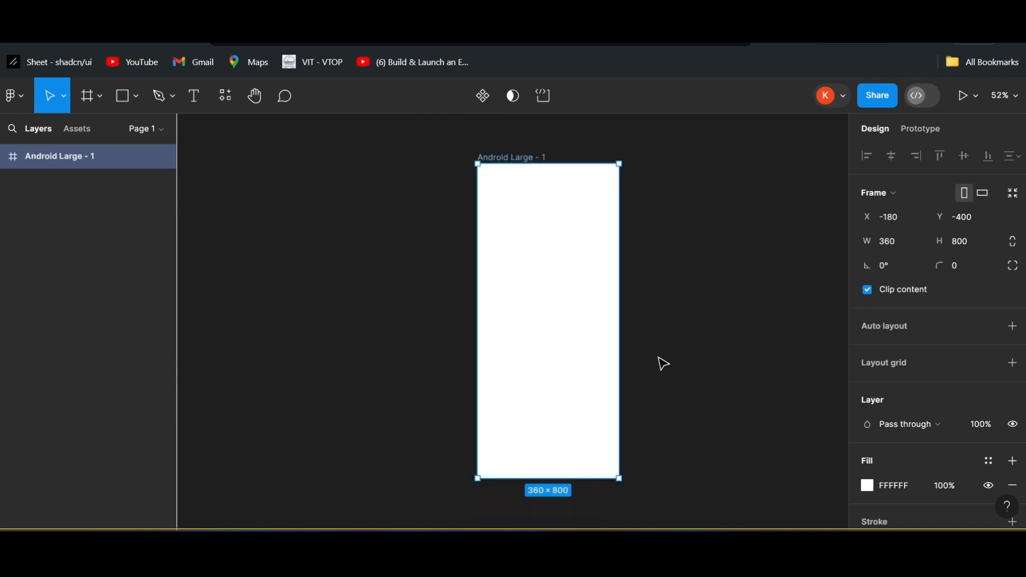
left_click(711, 369)
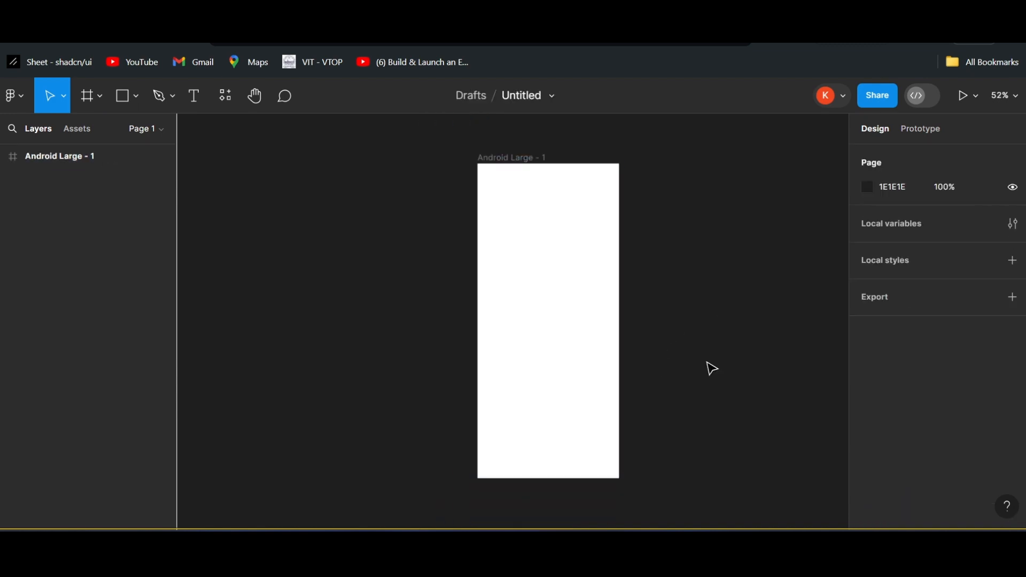
Move the Android Large frame up and to the left, to about X -259, Y -425
left_click(512, 157)
mouse_move(524, 155)
left_mouse_down()
mouse_move(492, 161)
mouse_move(508, 149)
left_mouse_up()
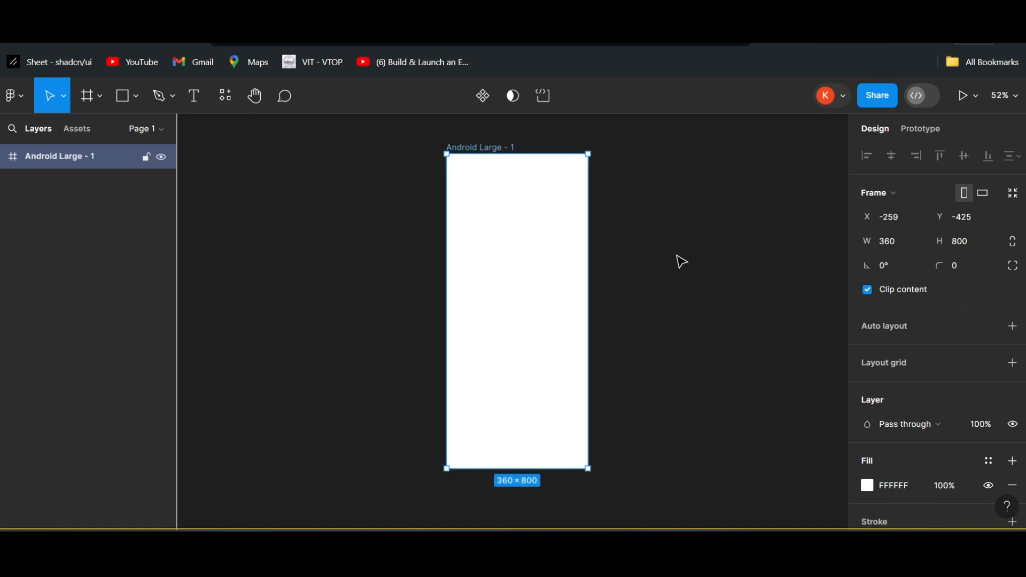
left_click(679, 260)
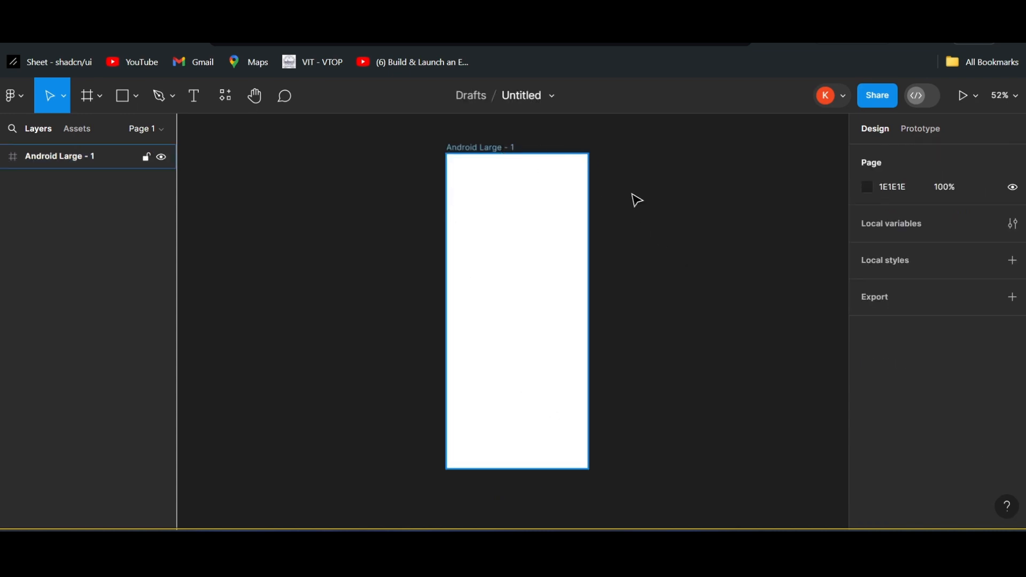
Try a light grey fill (DEE0DF) on the Android Large frame and return it to white (FFFFFF)
left_click(546, 288)
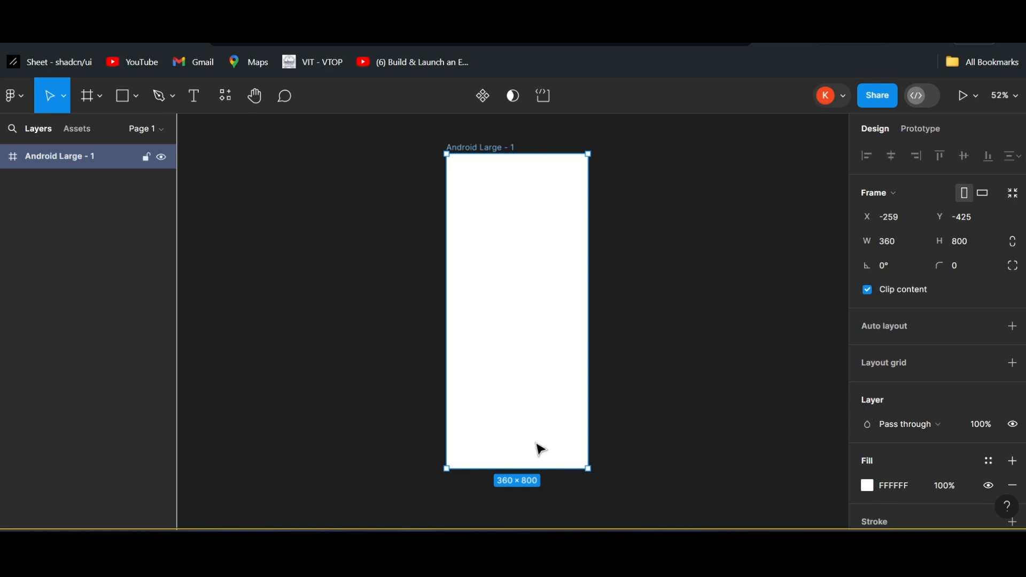
scroll(903, 225, "down", 3)
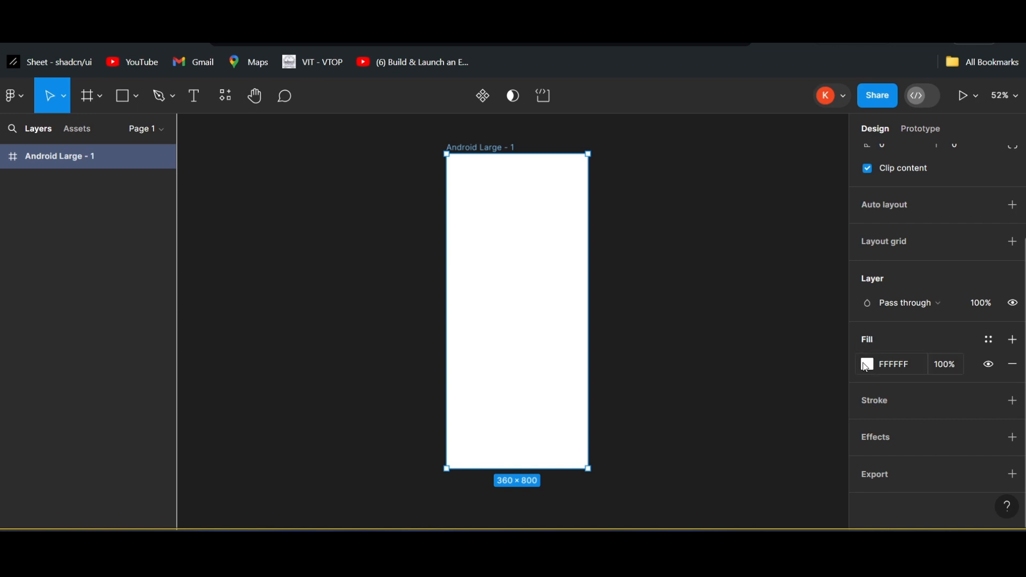
left_click(867, 366)
left_click(870, 368)
left_click(868, 369)
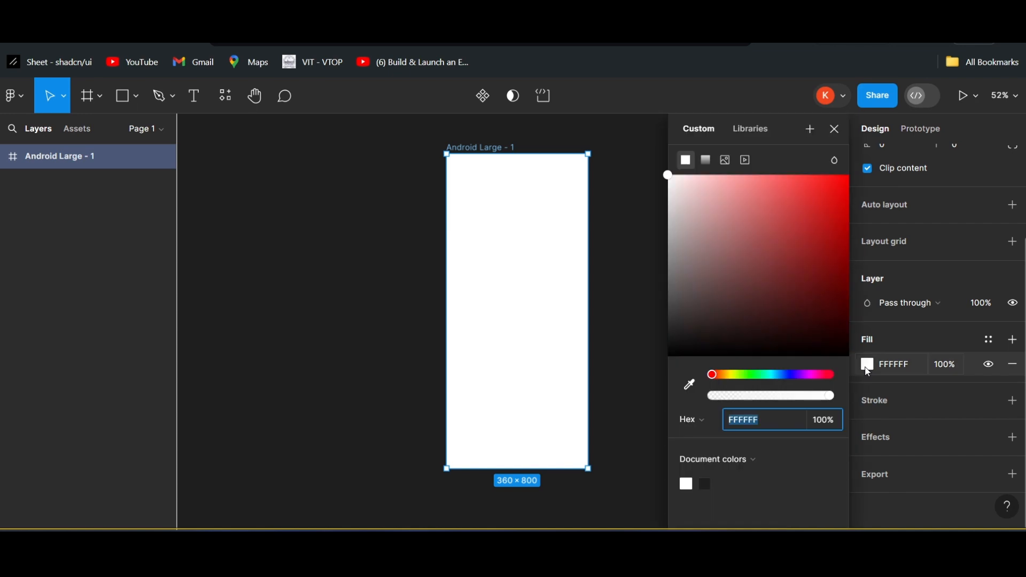
left_click_drag(717, 379, 758, 380)
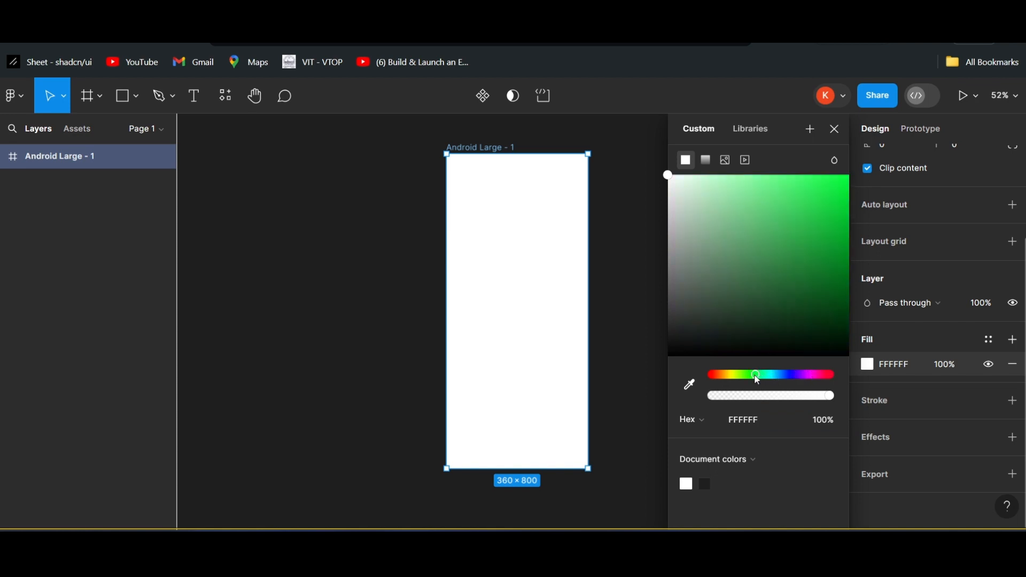
left_click_drag(687, 241, 670, 196)
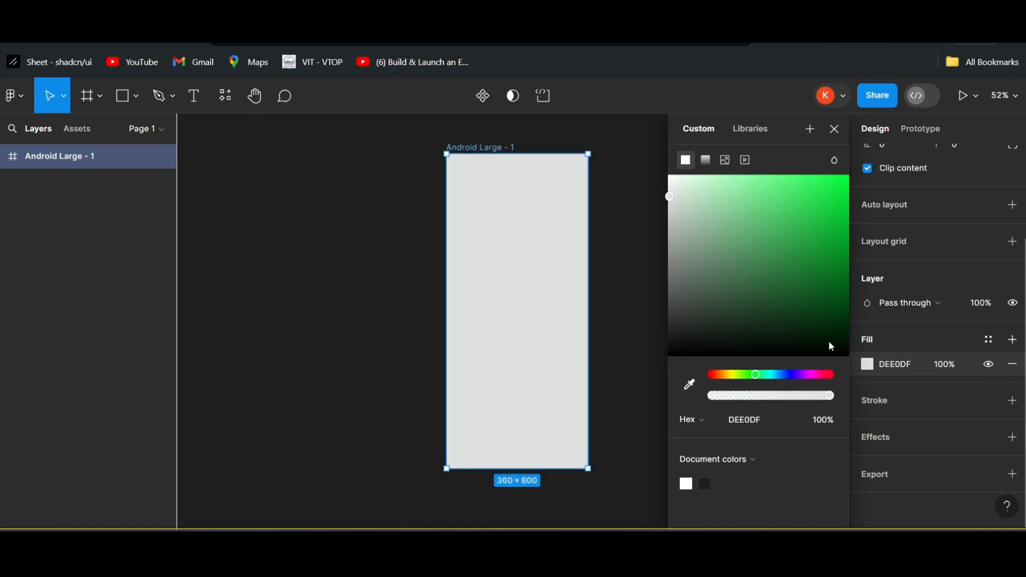
left_click(666, 177)
left_click(868, 367)
scroll(906, 342, "up", 3)
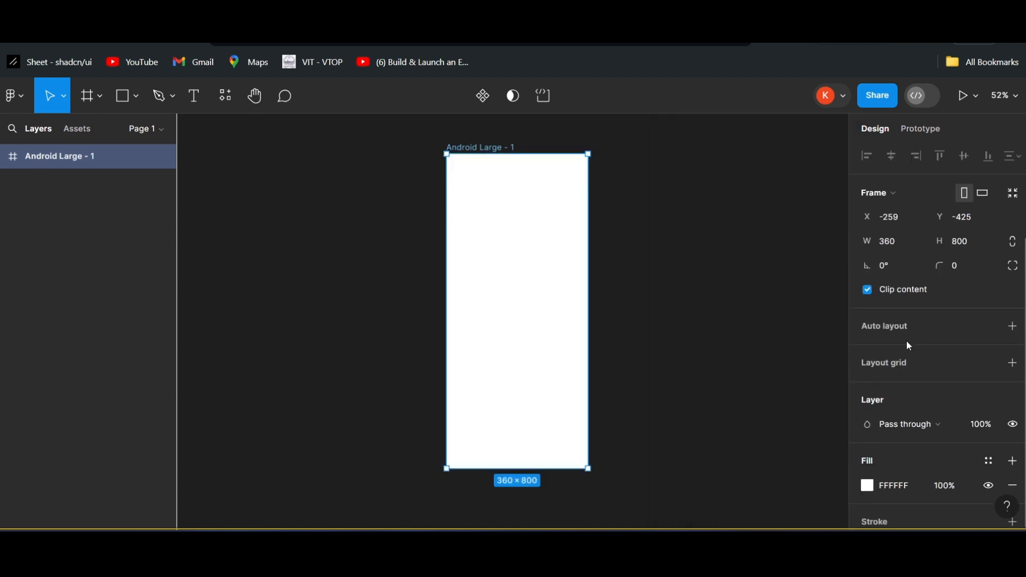
scroll(918, 246, "down", 2)
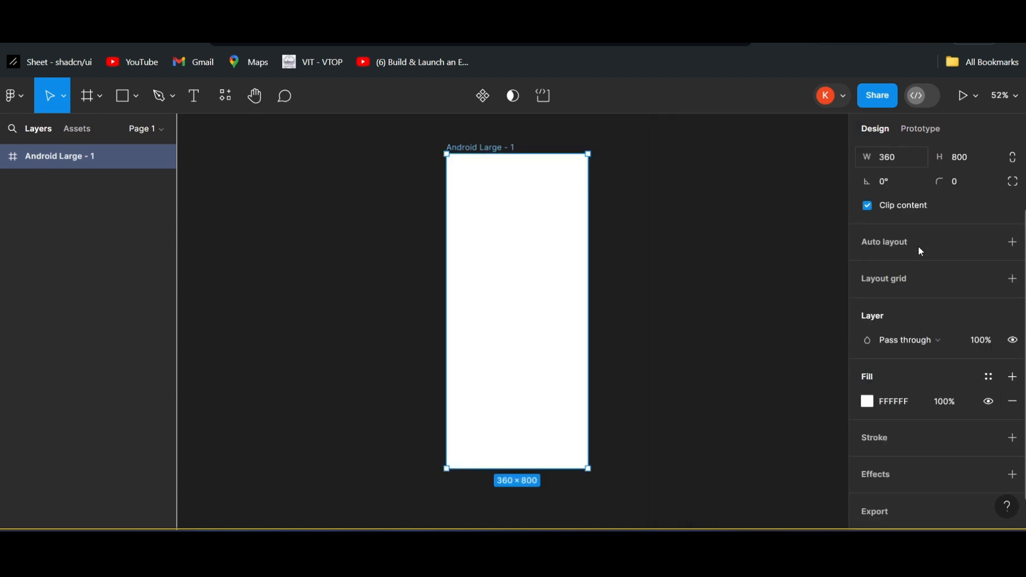
scroll(908, 254, "down", 1)
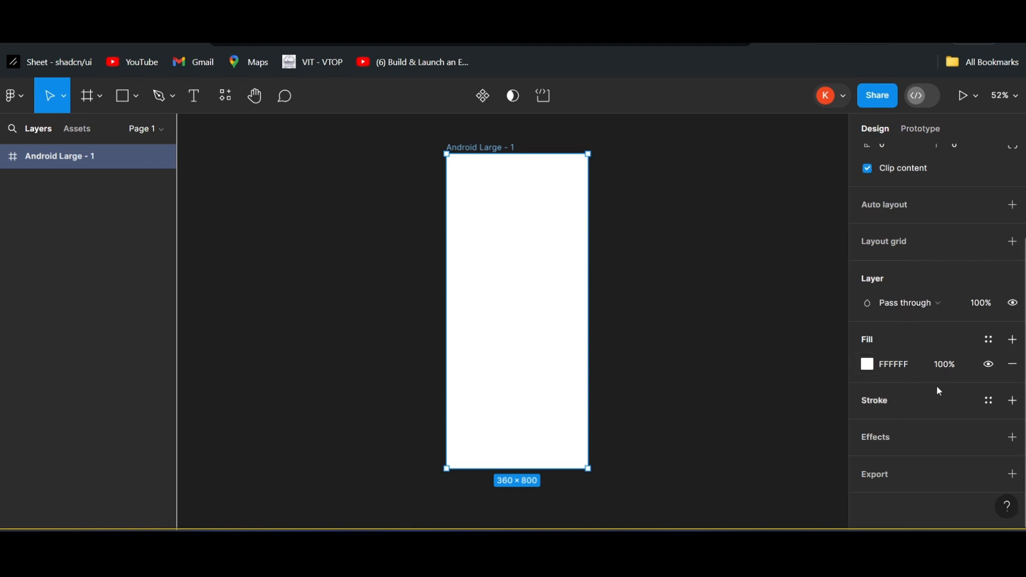
Draw a rectangle of about 292 × 158 on the empty canvas to the left of the Android Large frame
left_click(134, 101)
left_click(134, 101)
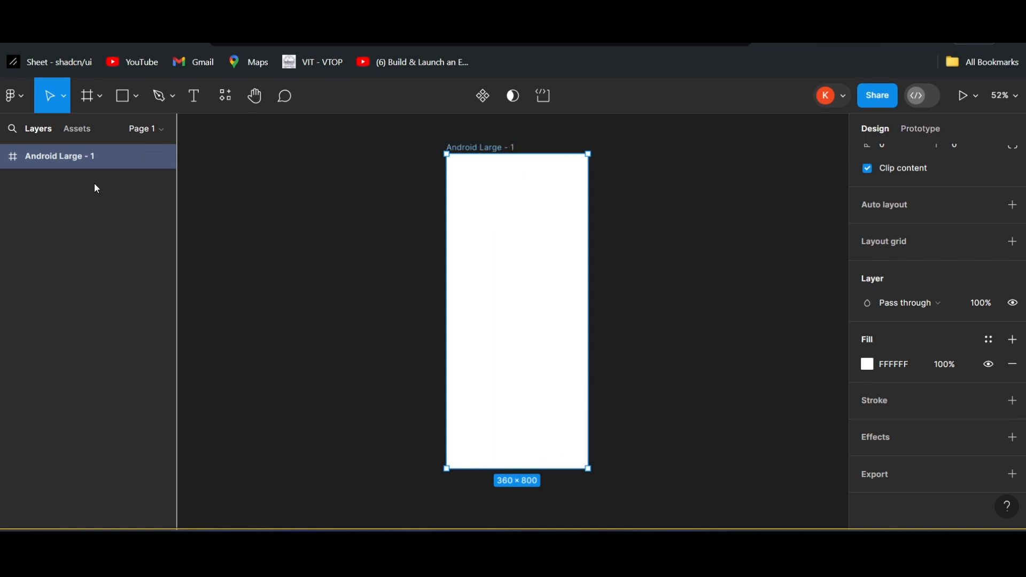
left_click(127, 109)
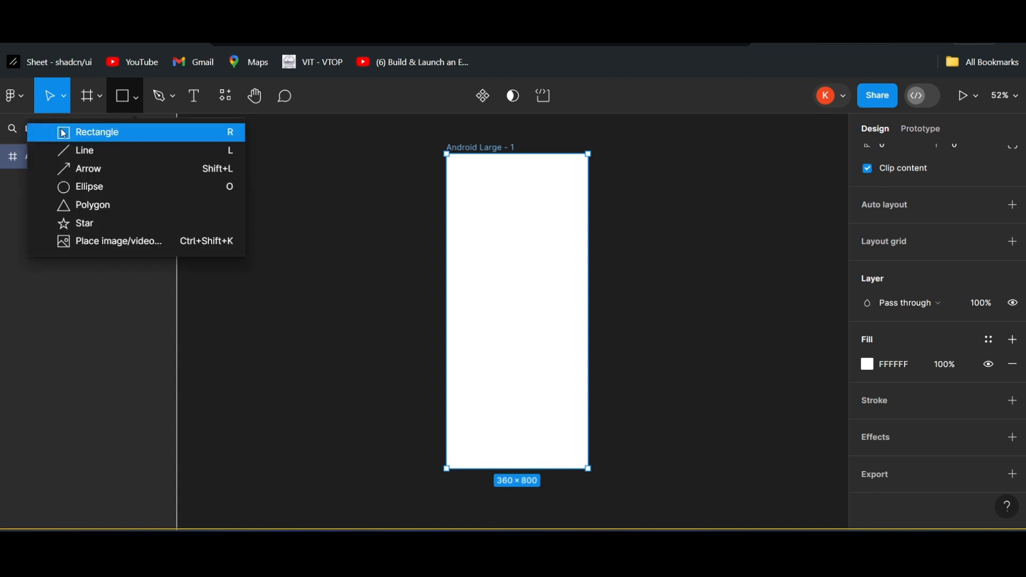
left_click(136, 102)
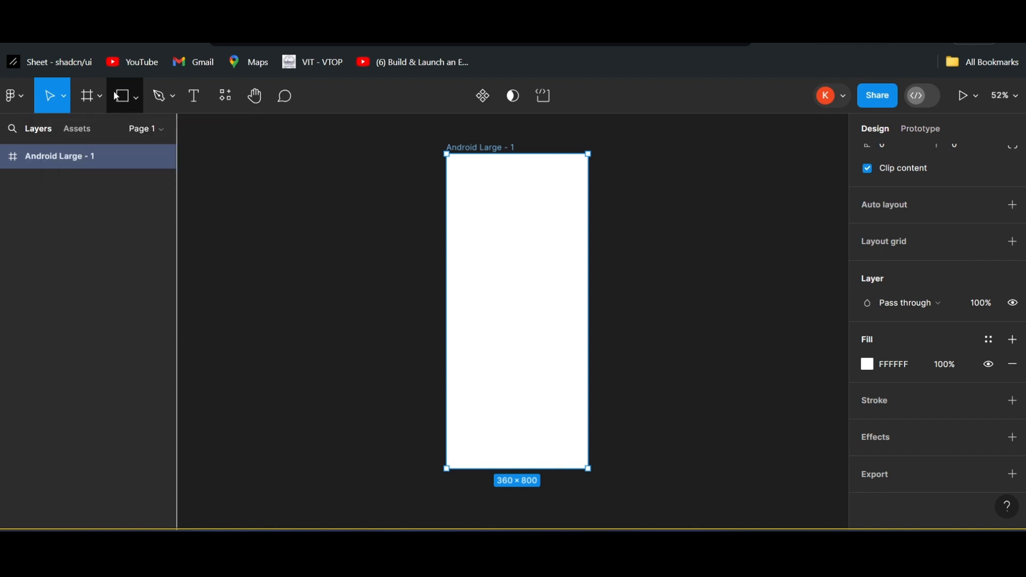
left_click(127, 97)
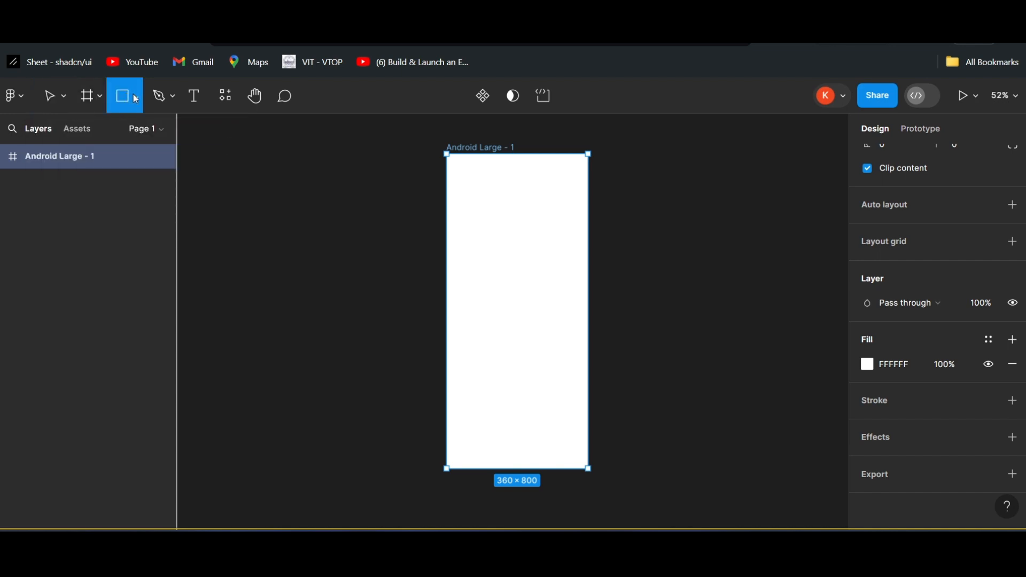
left_click(136, 99)
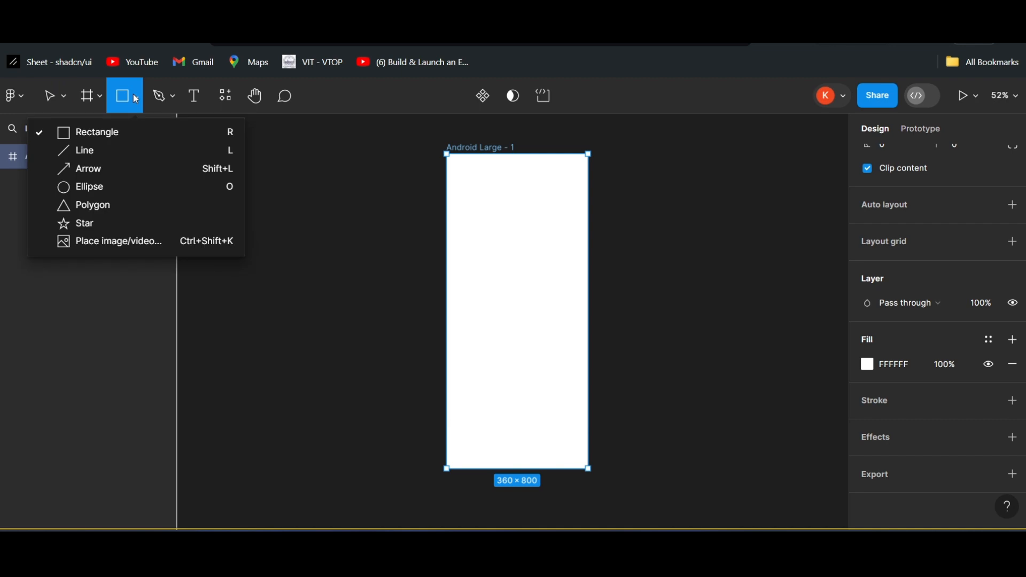
left_click(69, 134)
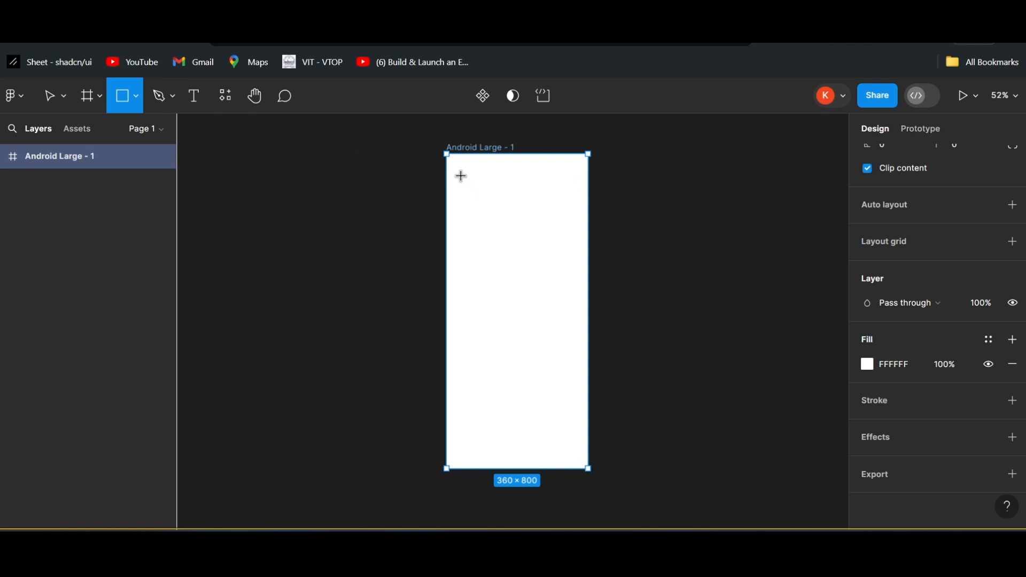
mouse_move(264, 162)
left_mouse_down()
mouse_move(328, 234)
mouse_move(363, 211)
mouse_move(343, 228)
mouse_move(380, 225)
left_mouse_up()
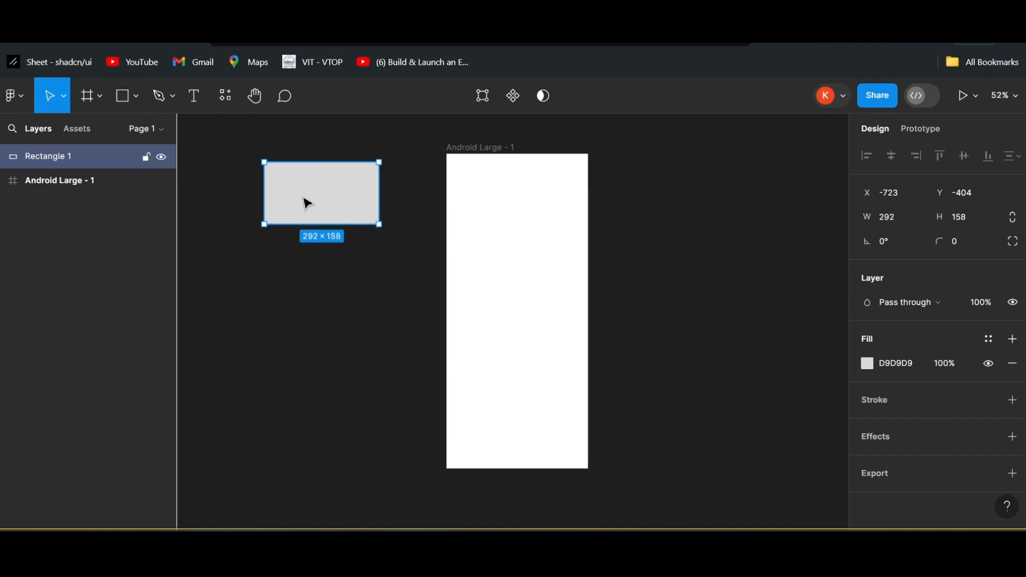
Place the rectangle in the frame's top-left corner and resize it to the frame's full width, about 360 × 185
left_click_drag(289, 201, 362, 219)
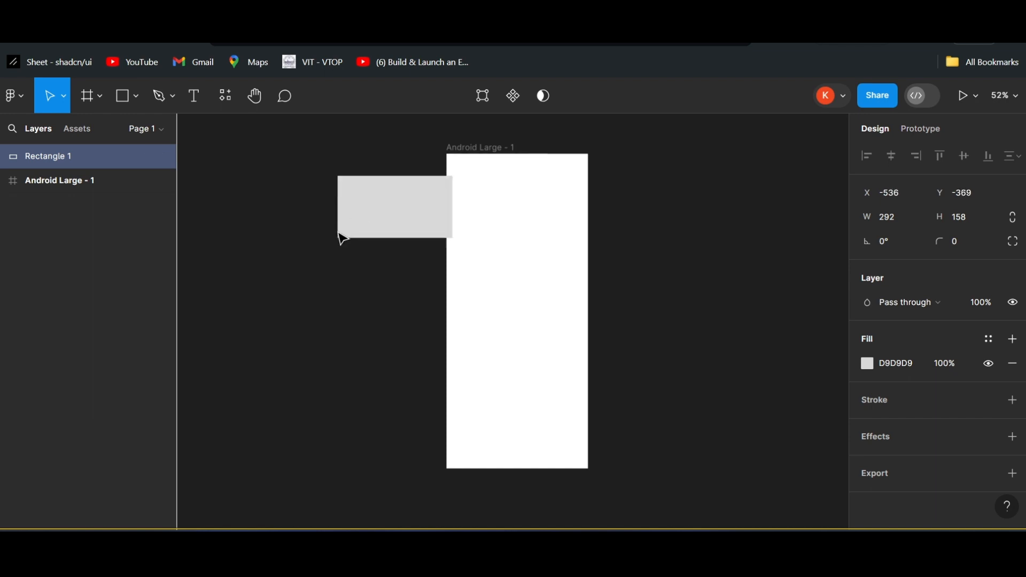
left_click_drag(279, 200, 467, 193)
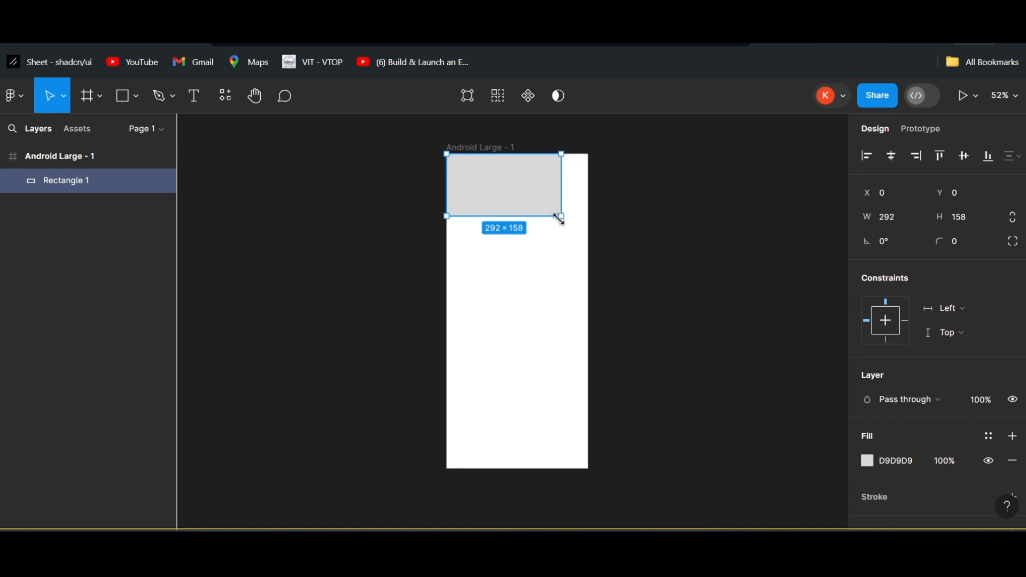
left_click_drag(564, 218, 587, 229)
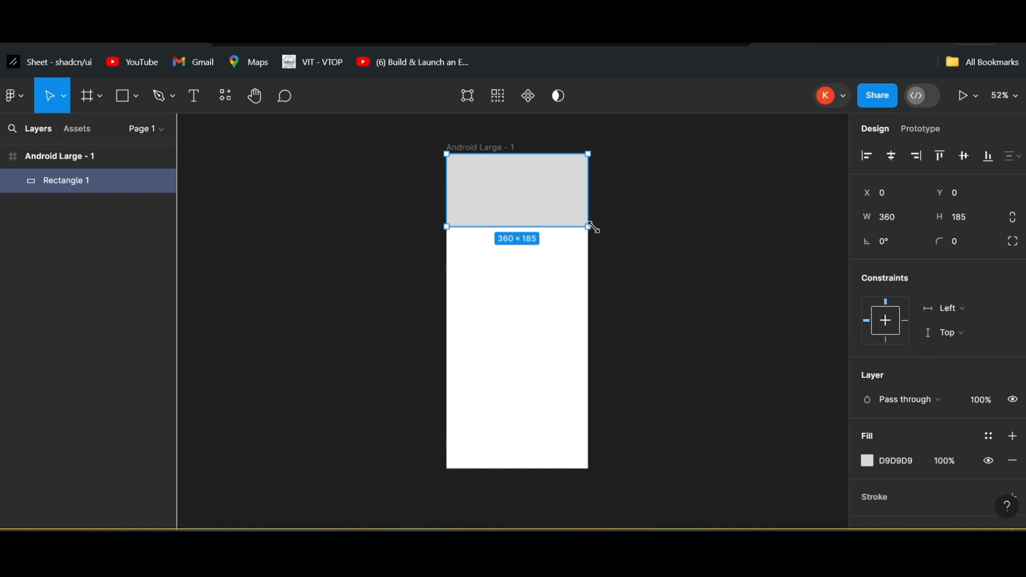
Reduce the rectangle's height to about 69 and rename its layer Head
left_click_drag(591, 227, 589, 183)
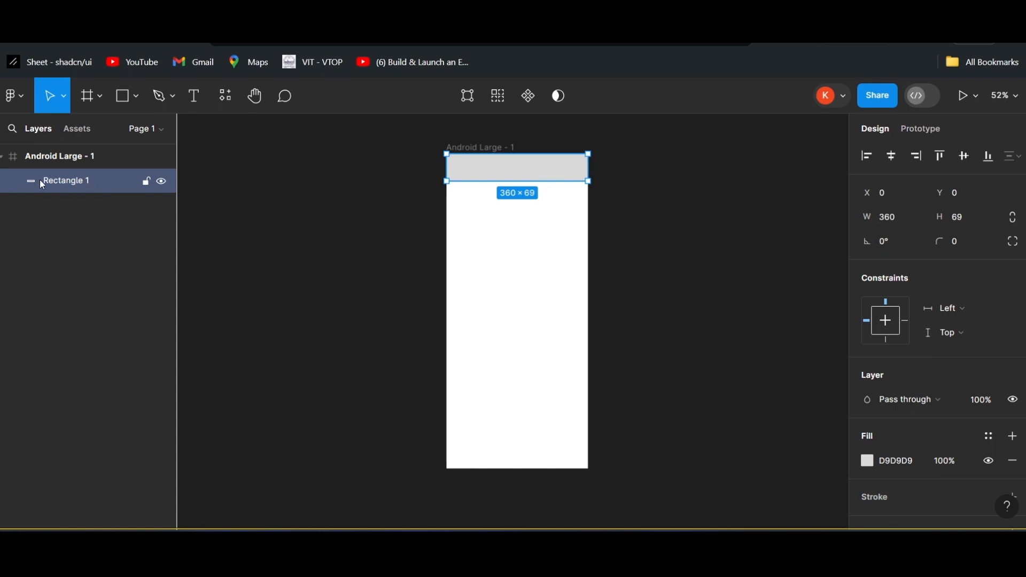
right_click(73, 187)
mouse_move(78, 166)
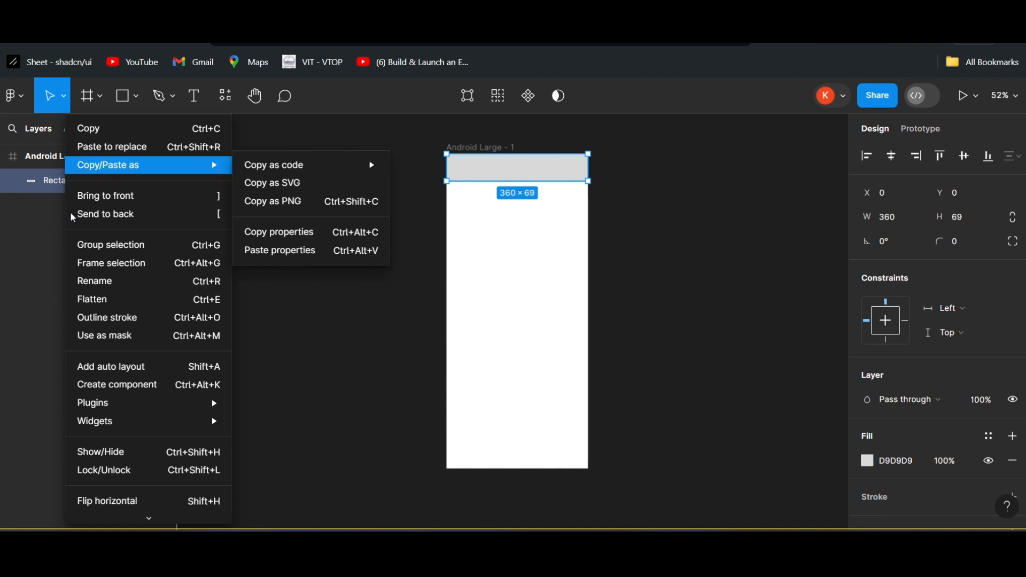
mouse_move(120, 420)
scroll(123, 412, "down", 1)
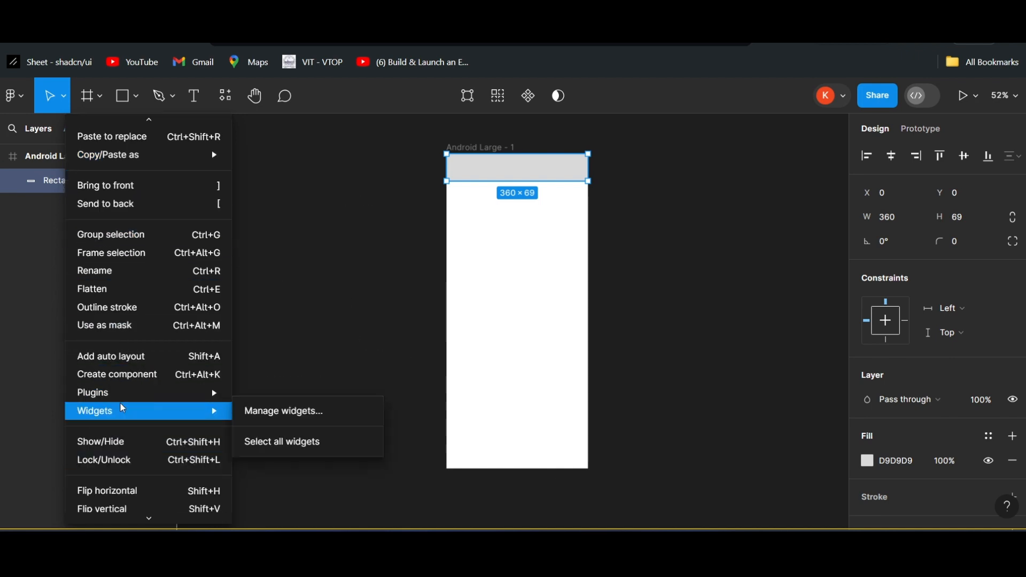
scroll(123, 406, "up", 1)
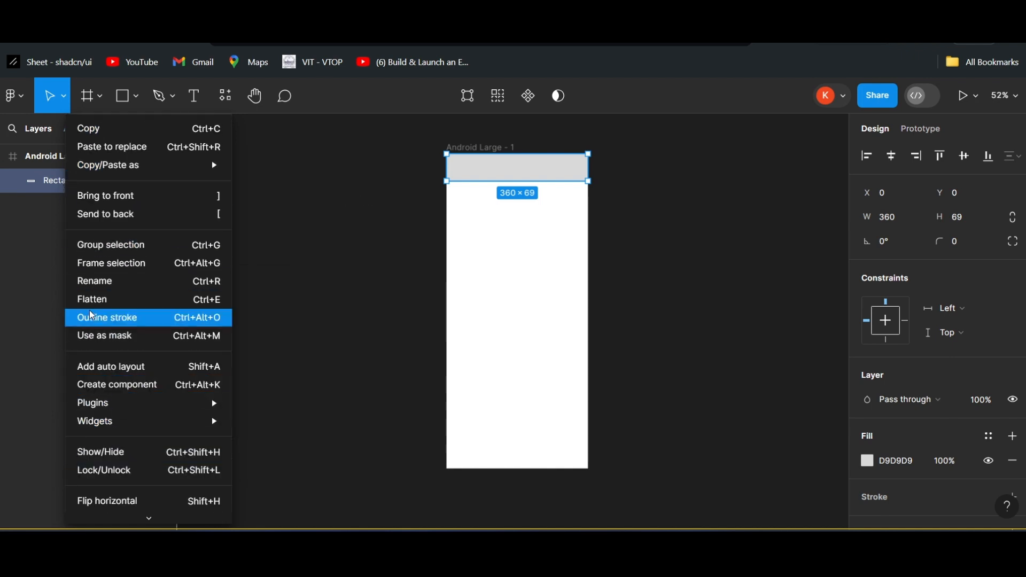
left_click(107, 281)
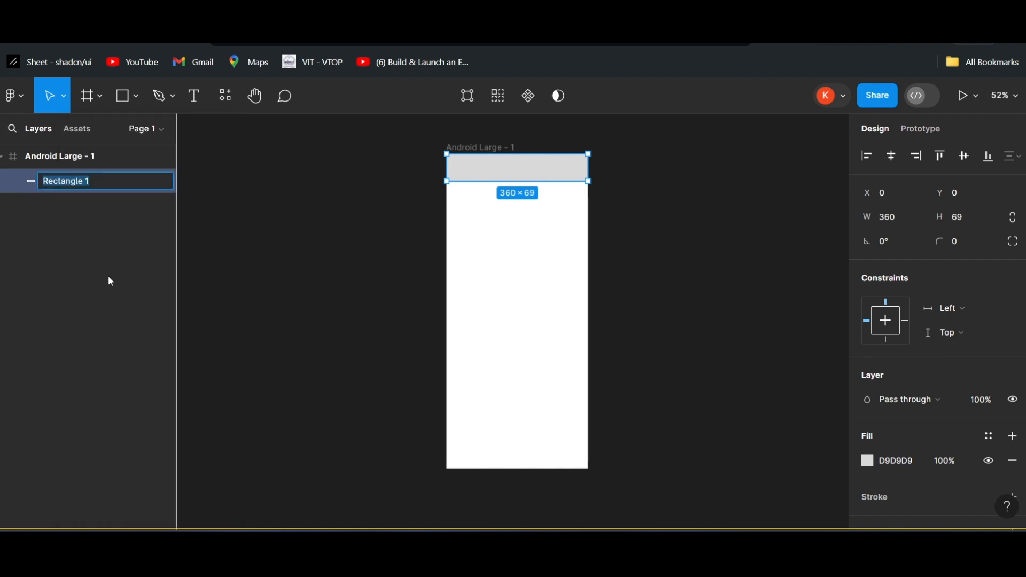
key("BackSpace")
type("Head")
key("Return")
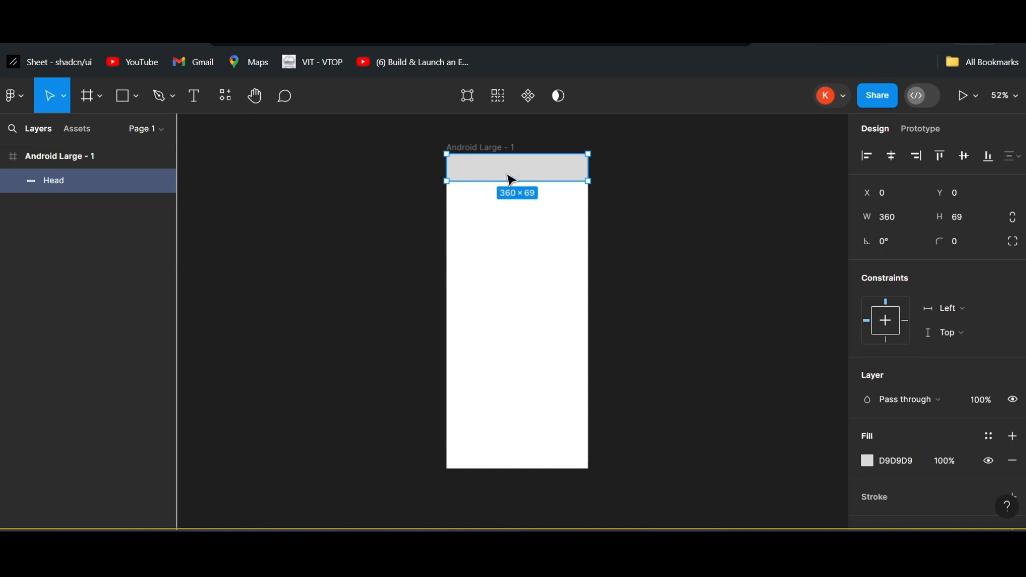
Change the Head rectangle's fill to white (FFFFFF)
left_click(867, 460)
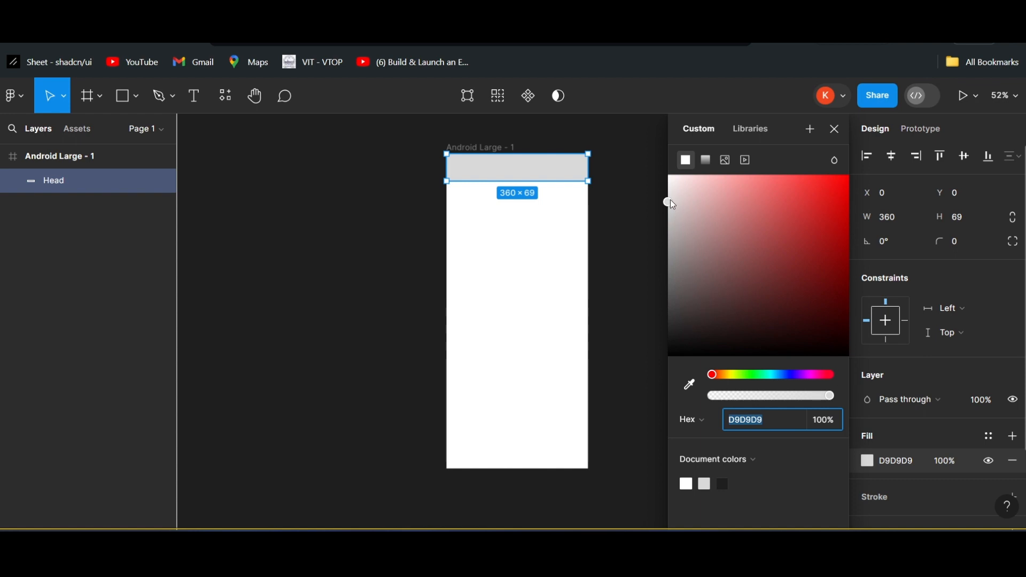
left_click_drag(691, 251, 668, 175)
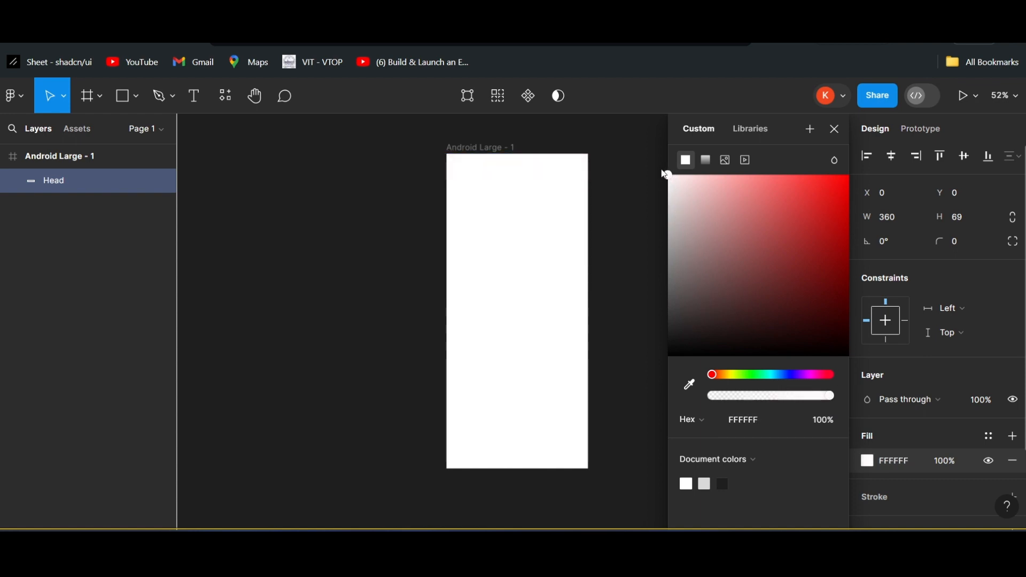
scroll(918, 418, "down", 2)
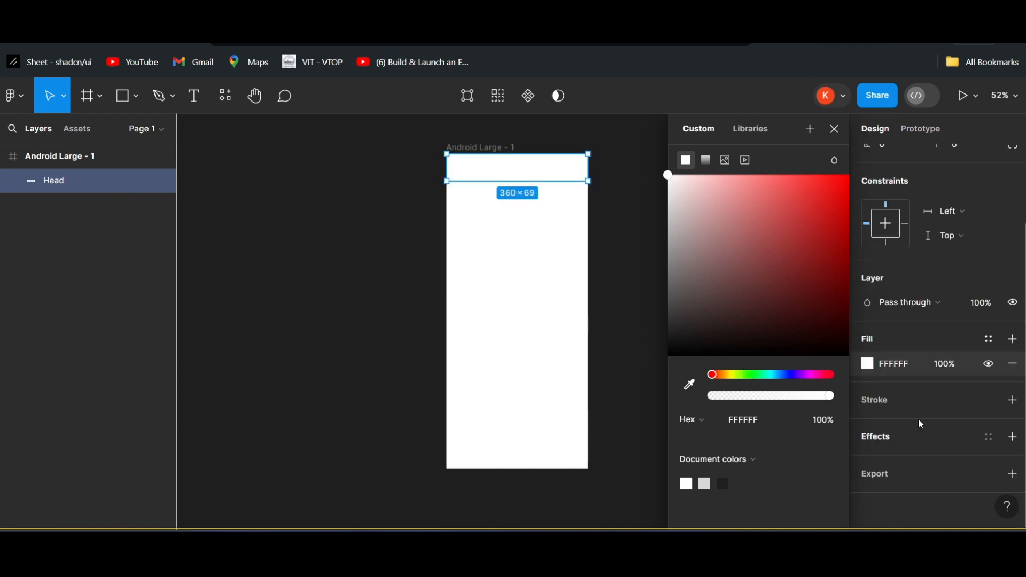
left_click(914, 502)
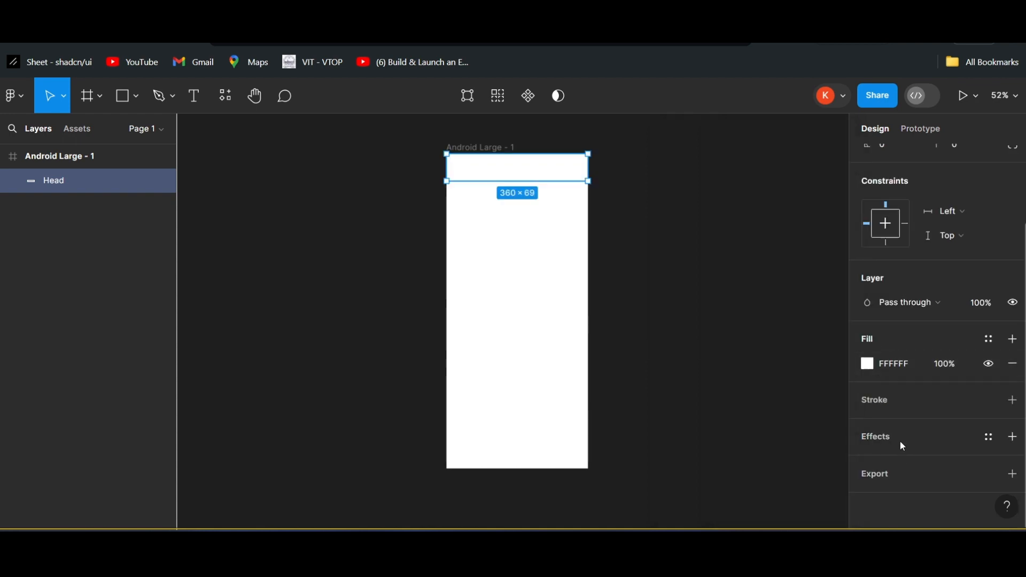
Add a black (000000) inside stroke of thickness 1 to the Head rectangle and inspect its outline up close
left_click(903, 396)
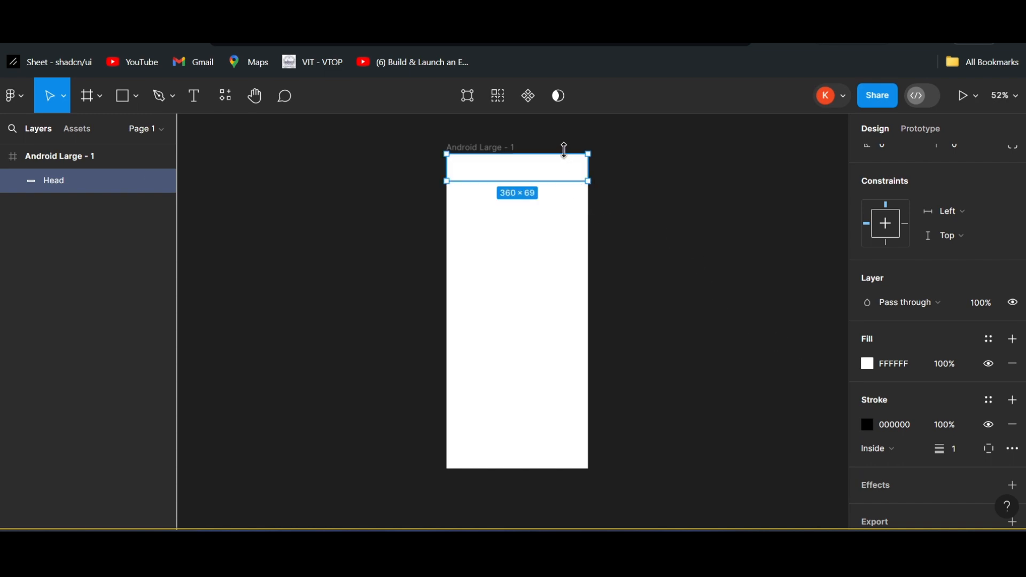
scroll(563, 149, "up", 5, "ctrl")
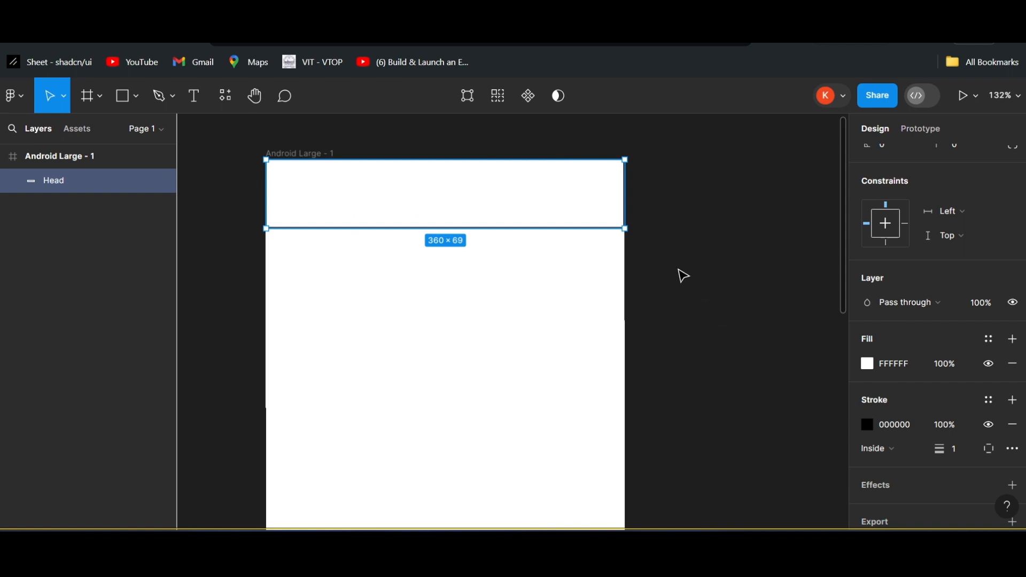
scroll(683, 275, "up", 3)
scroll(683, 275, "down", 3)
scroll(682, 275, "down", 5)
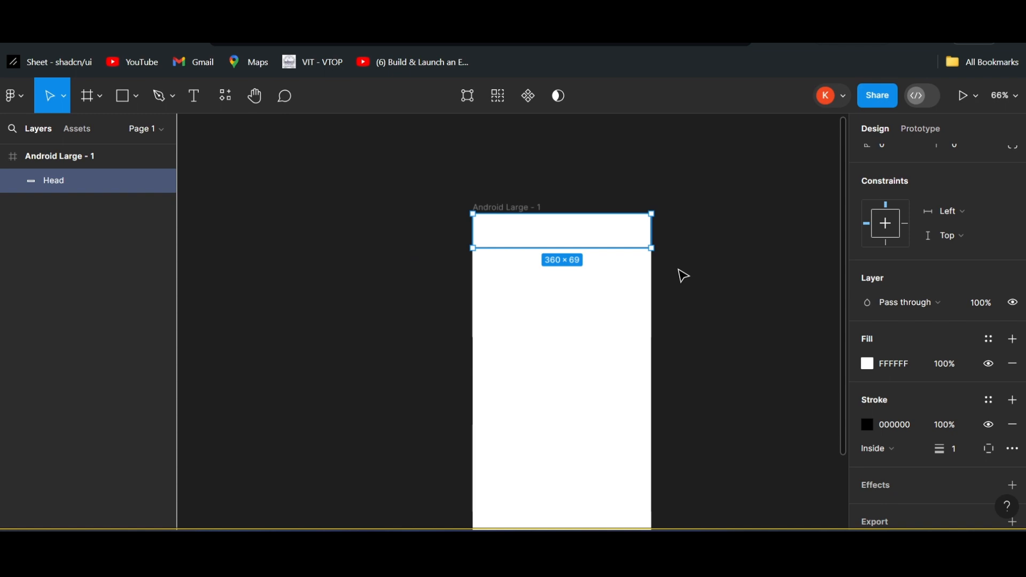
scroll(683, 275, "up", 5)
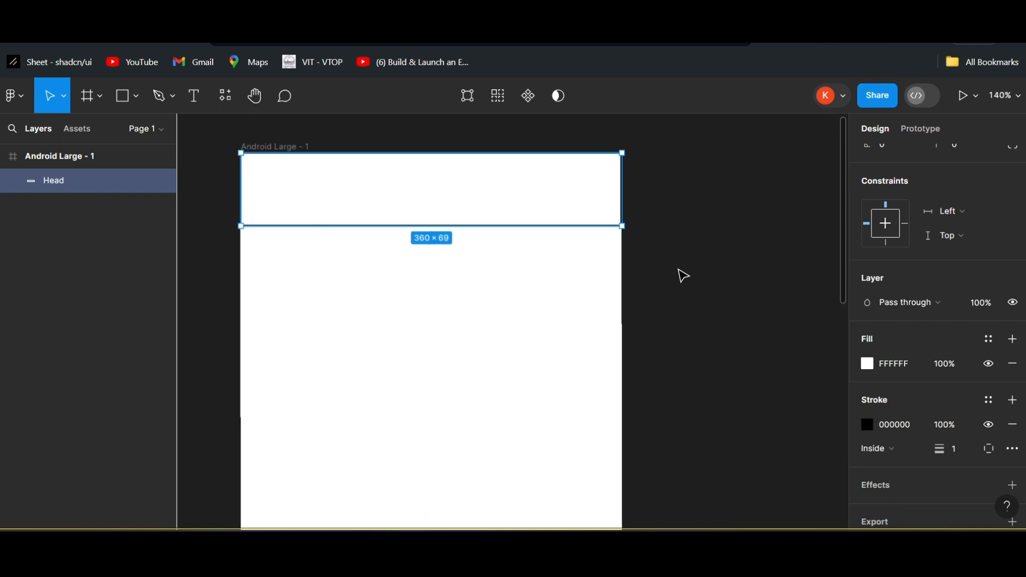
scroll(683, 275, "down", 3)
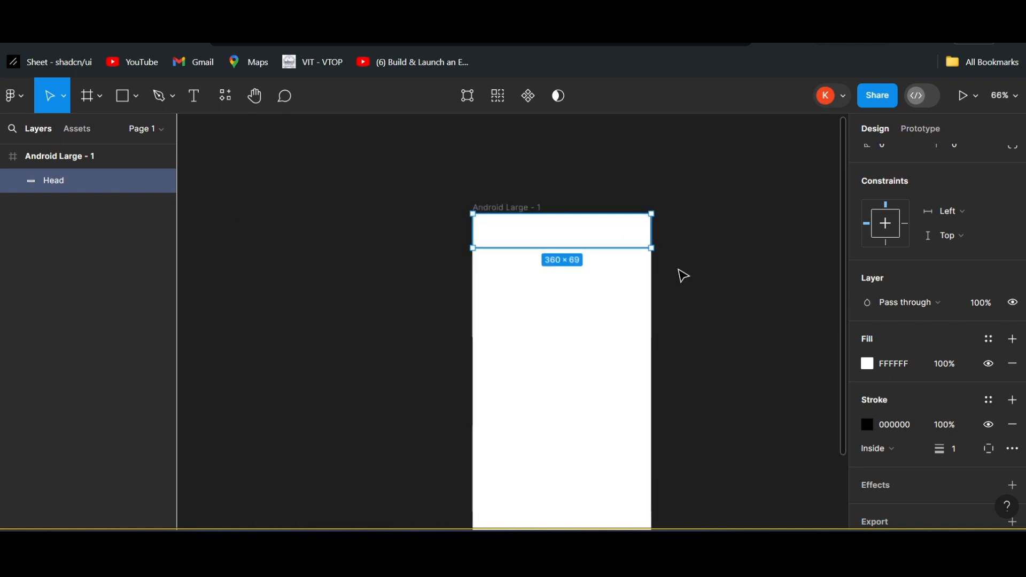
scroll(683, 275, "up", 4)
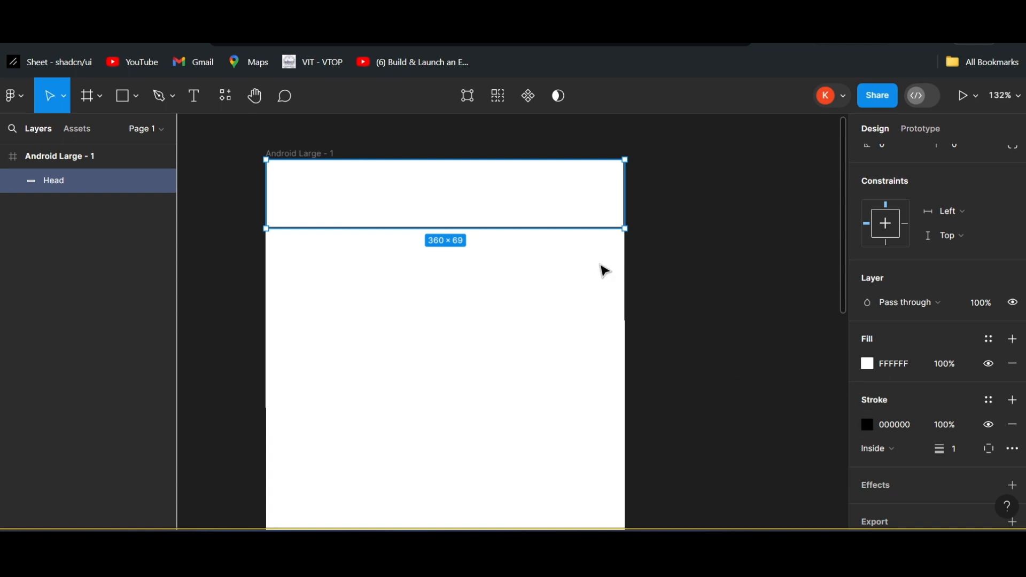
key("Escape")
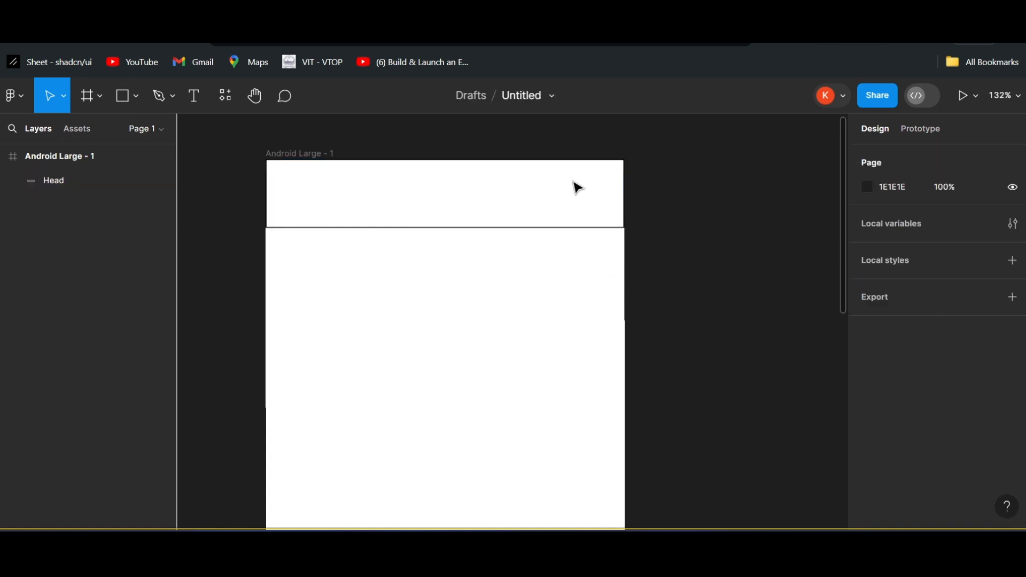
Try a stroke thickness of 3 on the Head rectangle, and remove the stroke
left_click(556, 207)
scroll(909, 426, "down", 3)
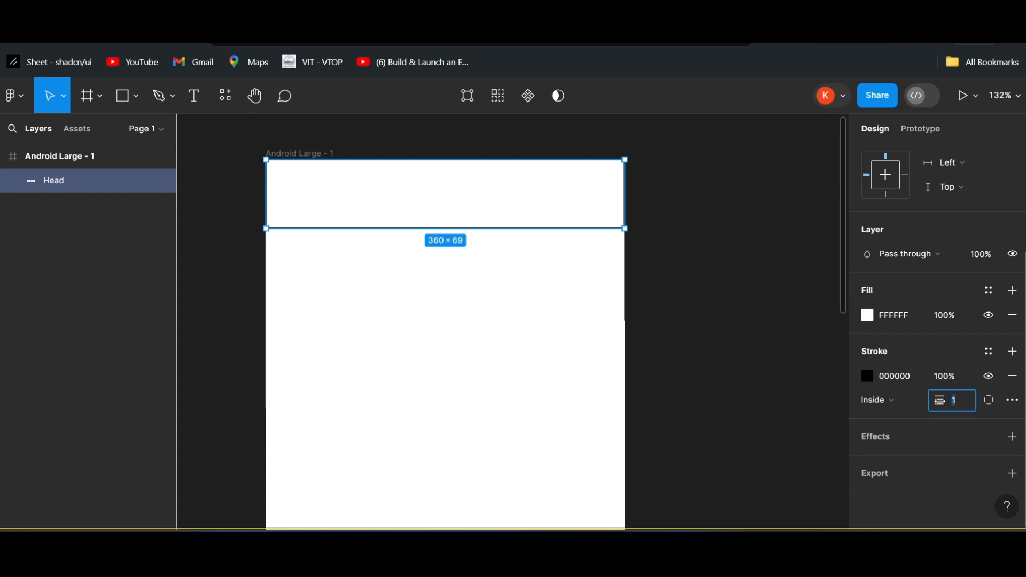
left_click(940, 401)
mouse_move(940, 400)
left_mouse_down()
mouse_move(973, 396)
mouse_move(924, 398)
mouse_move(946, 400)
mouse_move(937, 399)
left_mouse_up()
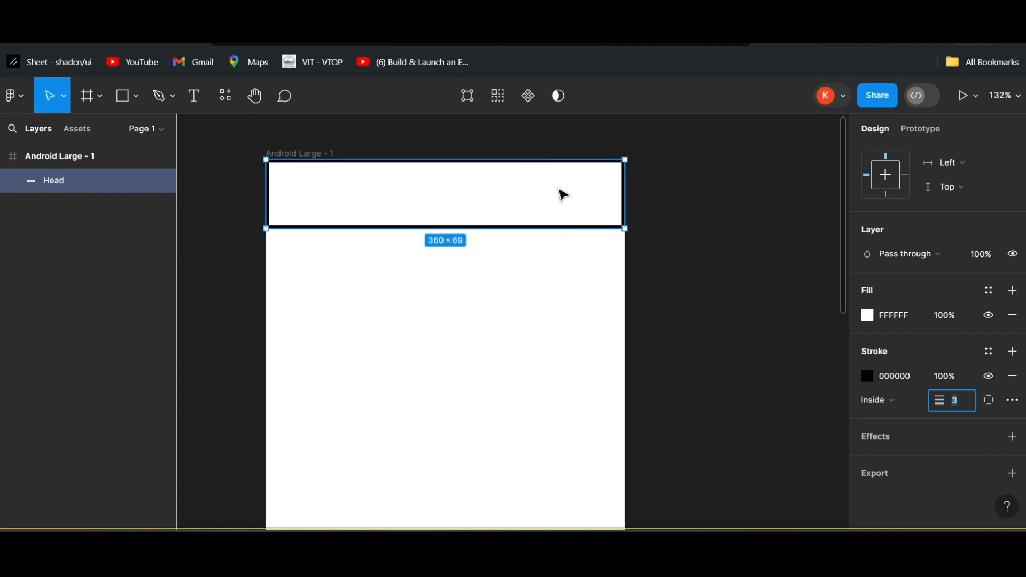
left_click(1013, 377)
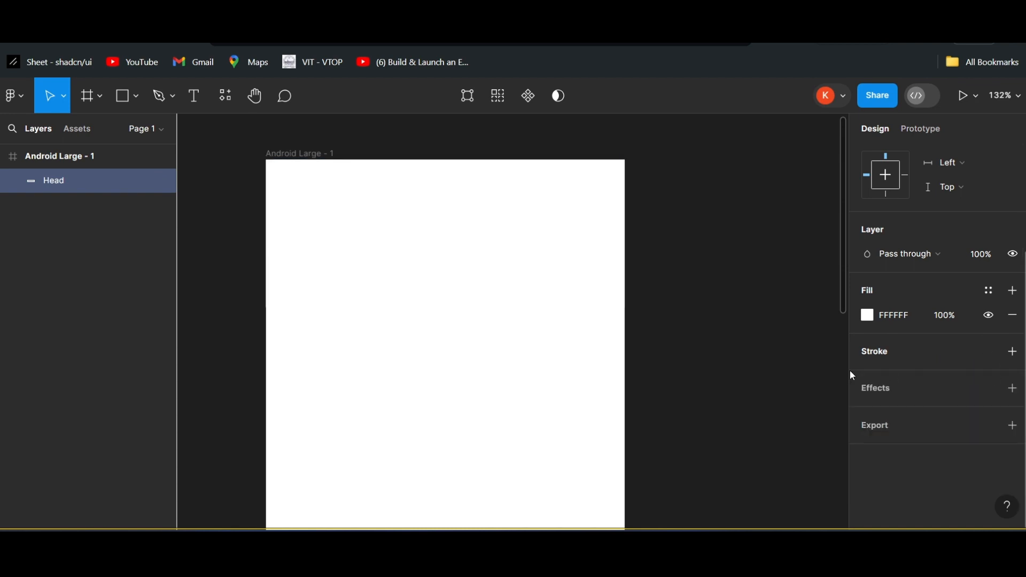
left_click(540, 308)
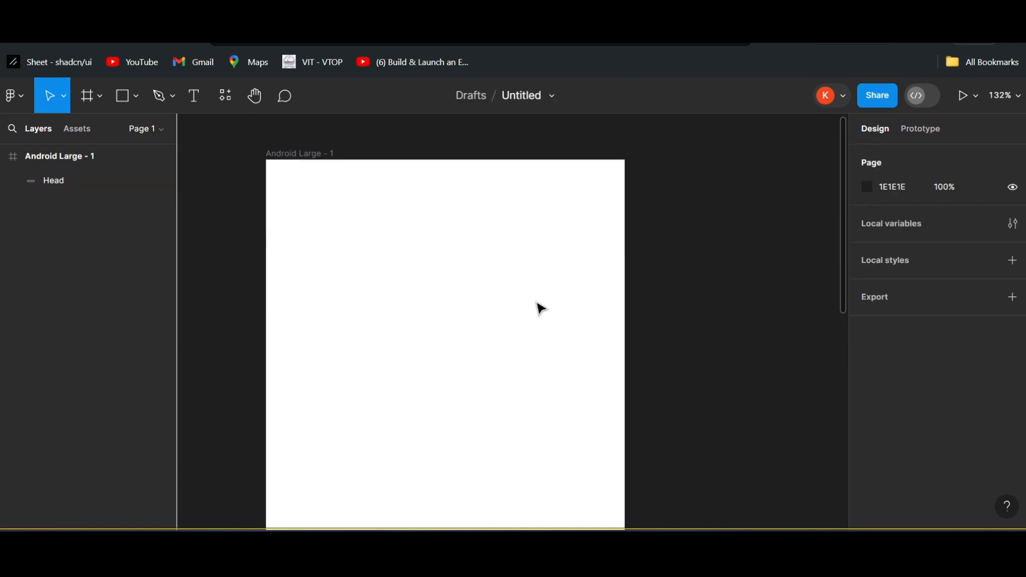
Add a drop shadow effect to the Head rectangle, reviewing the other effect types and keeping Drop shadow
left_click(537, 209)
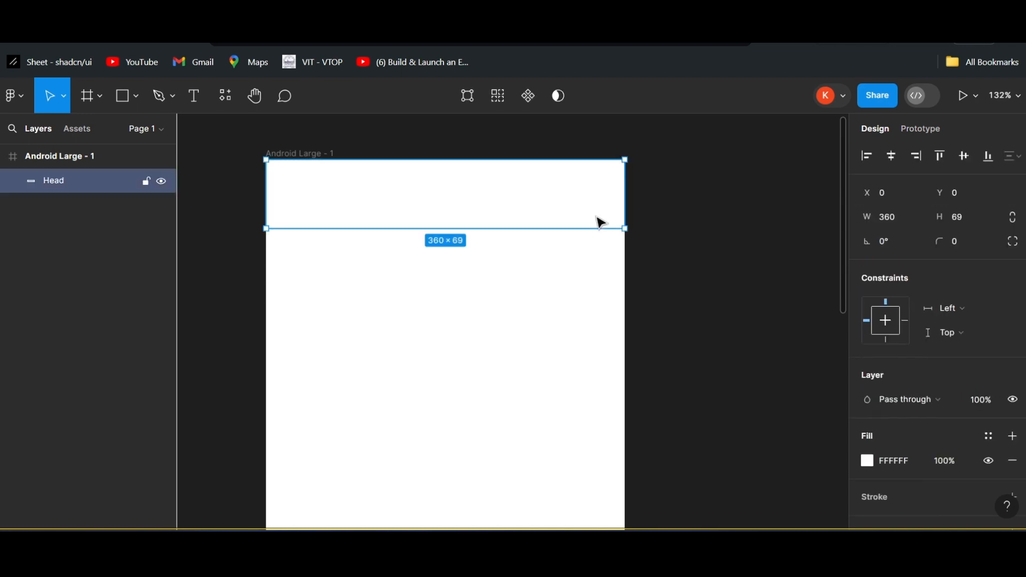
scroll(914, 368, "down", 3)
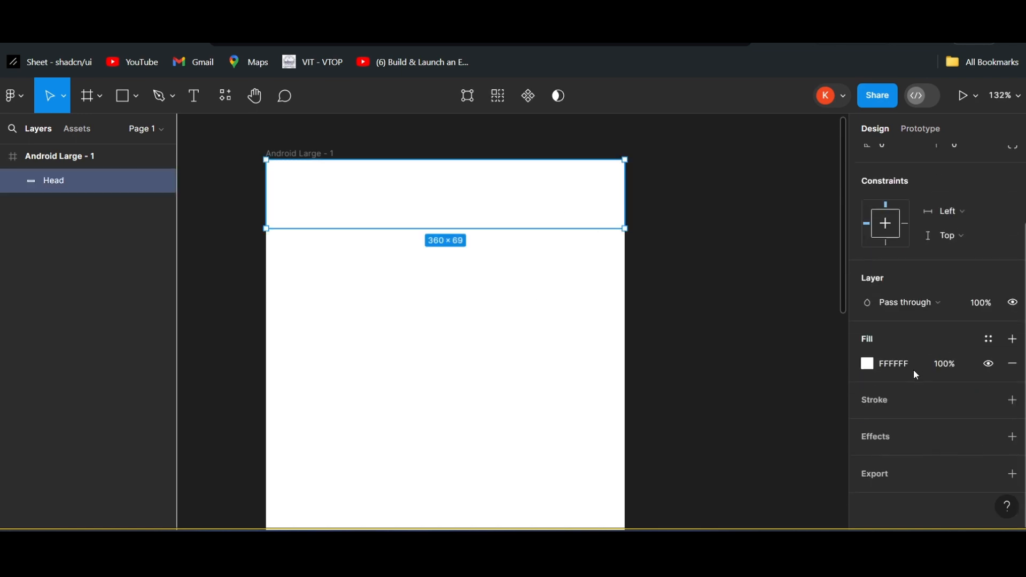
left_click(889, 443)
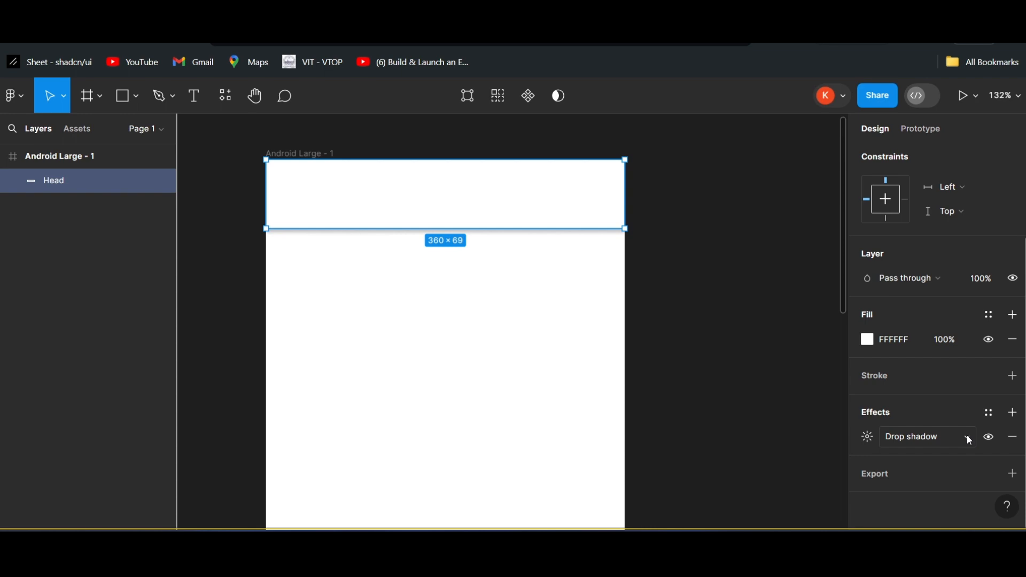
left_click(968, 439)
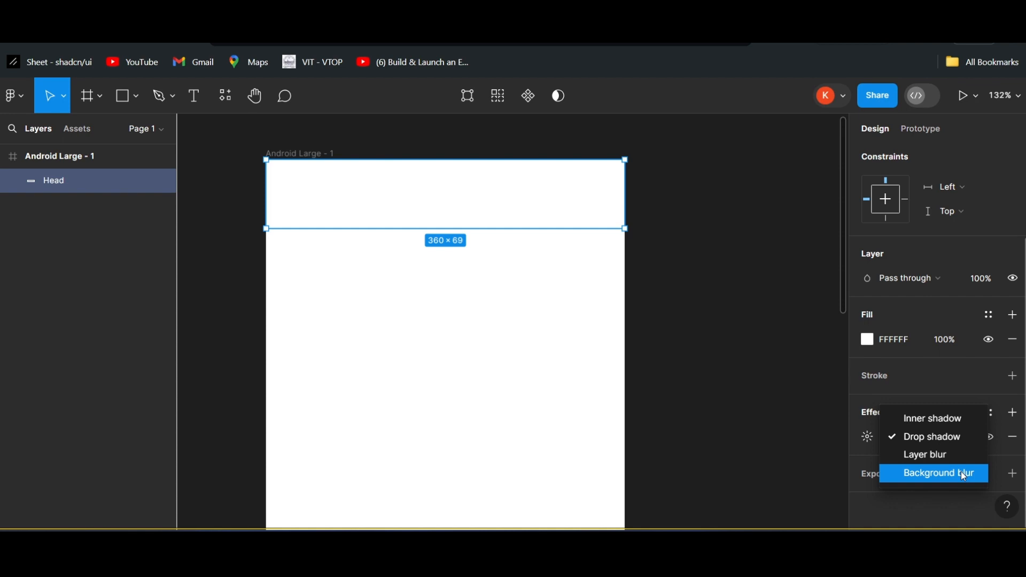
left_click(934, 440)
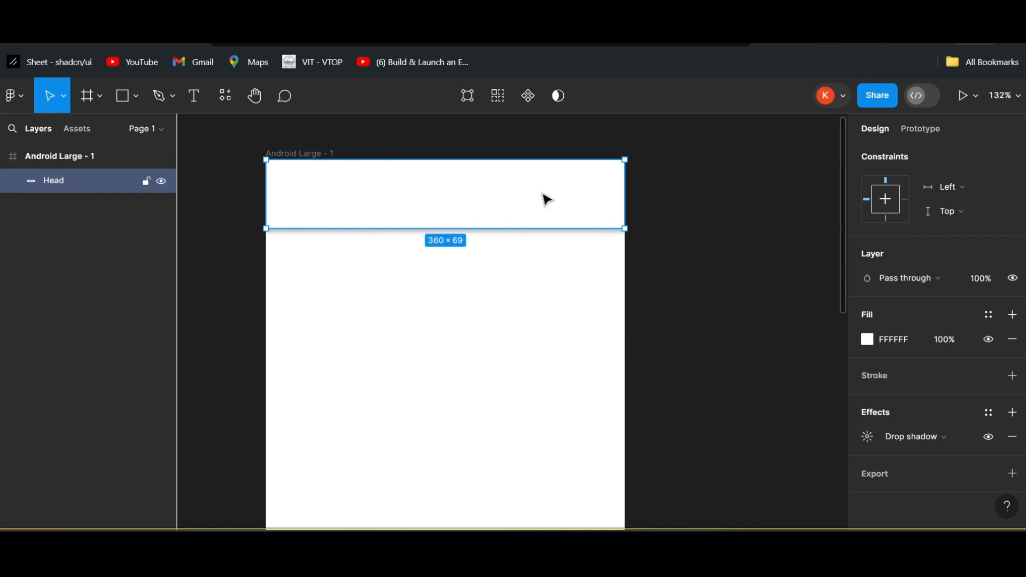
Set the Head rectangle's drop shadow to black (000000) at 100% opacity with a blur of about 10.4
left_click(866, 439)
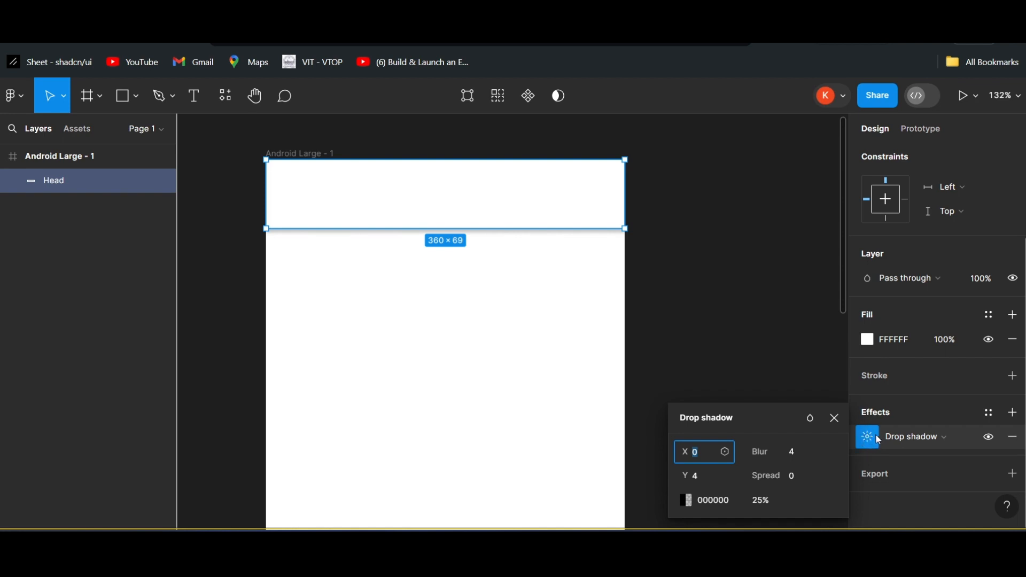
left_click(689, 500)
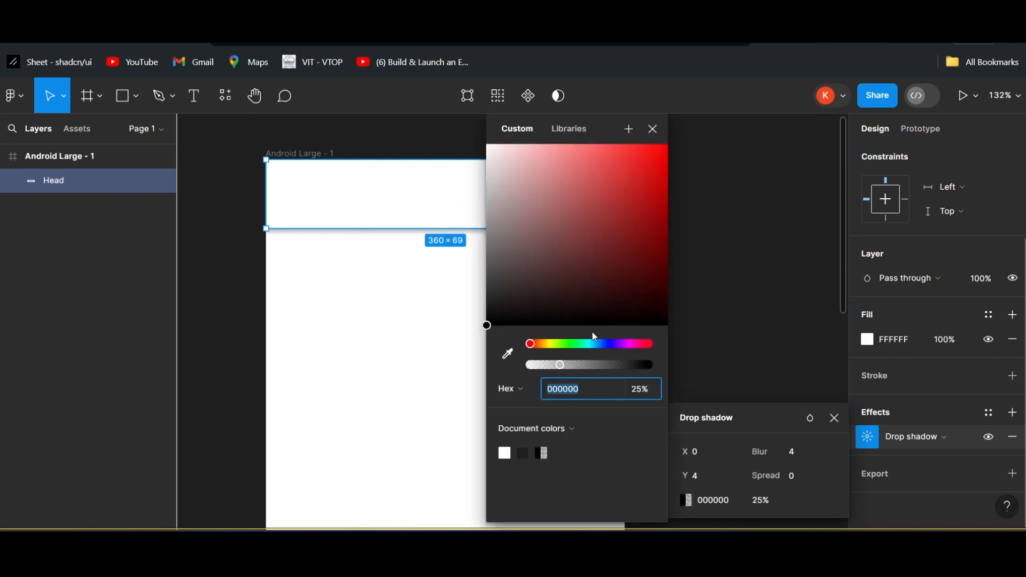
left_click_drag(485, 327, 487, 316)
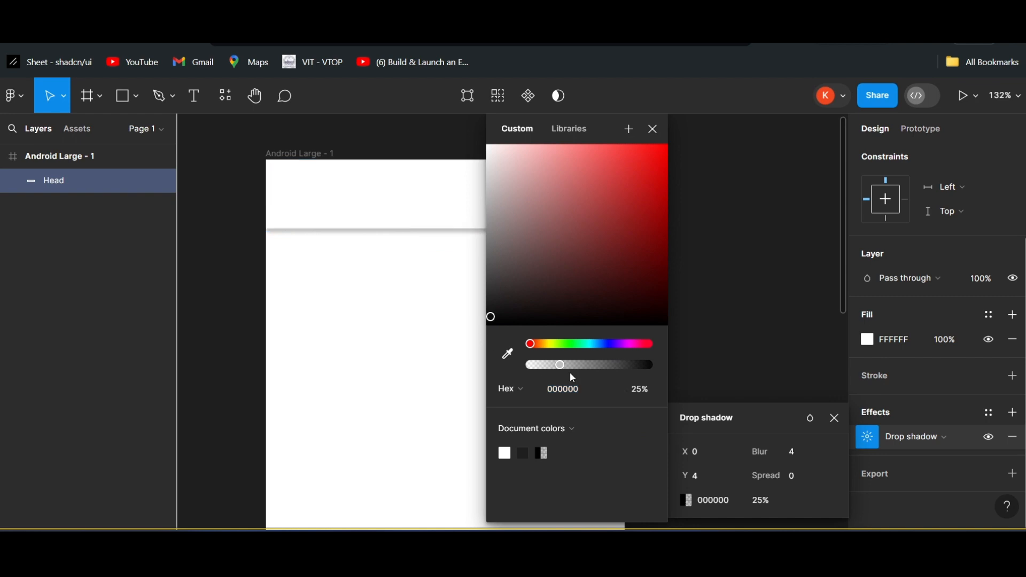
left_click_drag(561, 365, 629, 365)
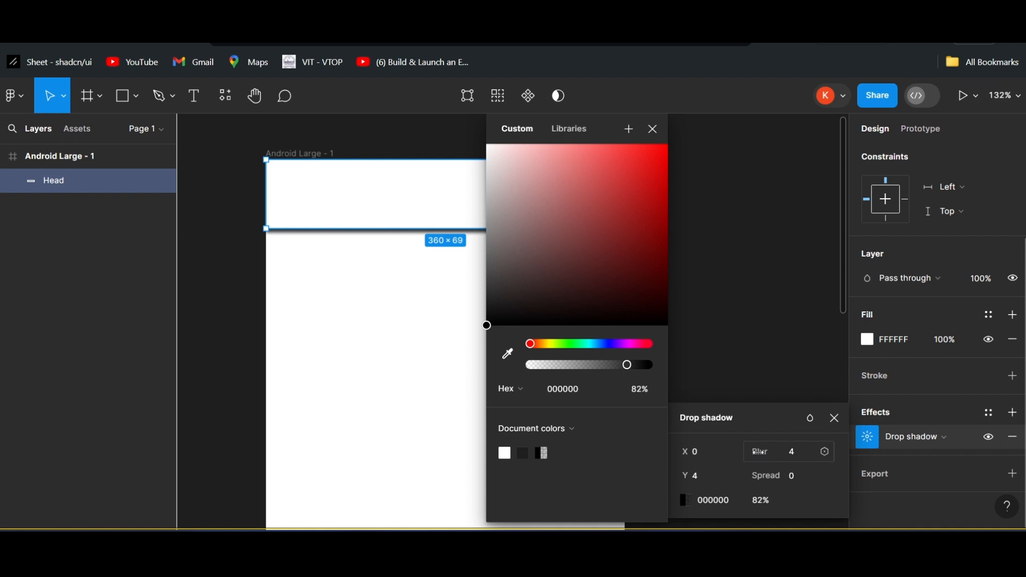
left_click_drag(759, 452, 855, 454)
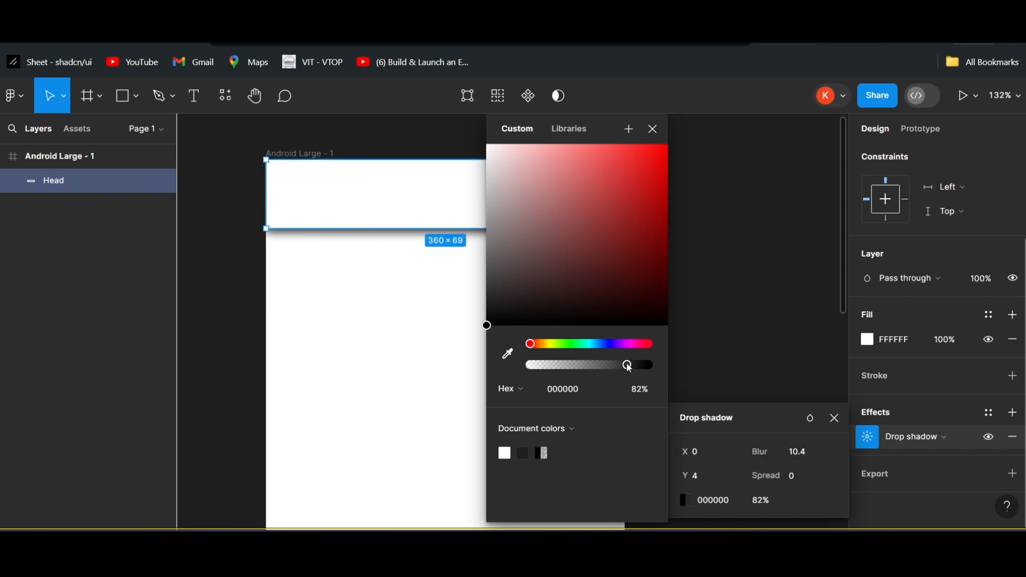
left_click_drag(633, 364, 657, 364)
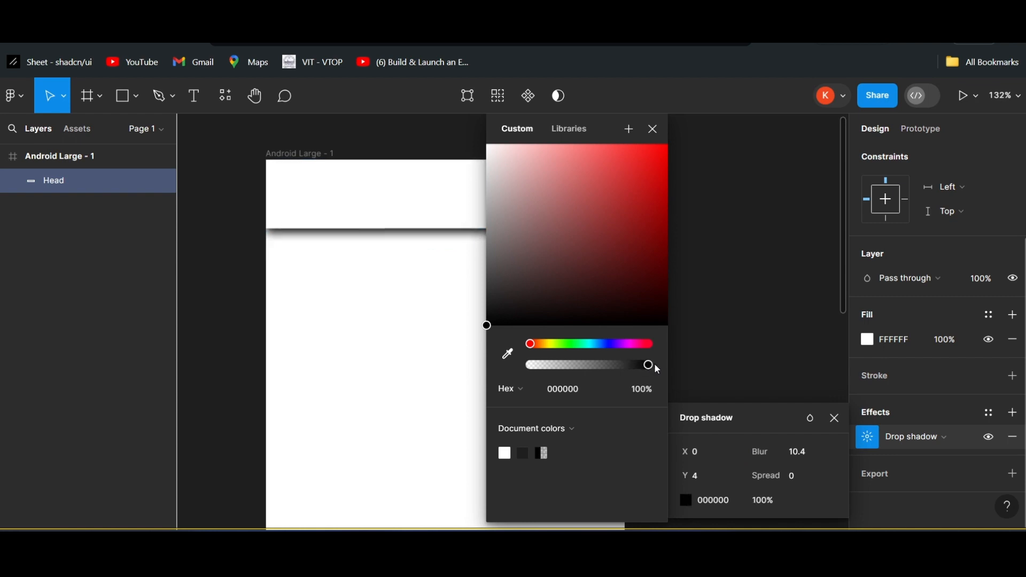
left_click(393, 322)
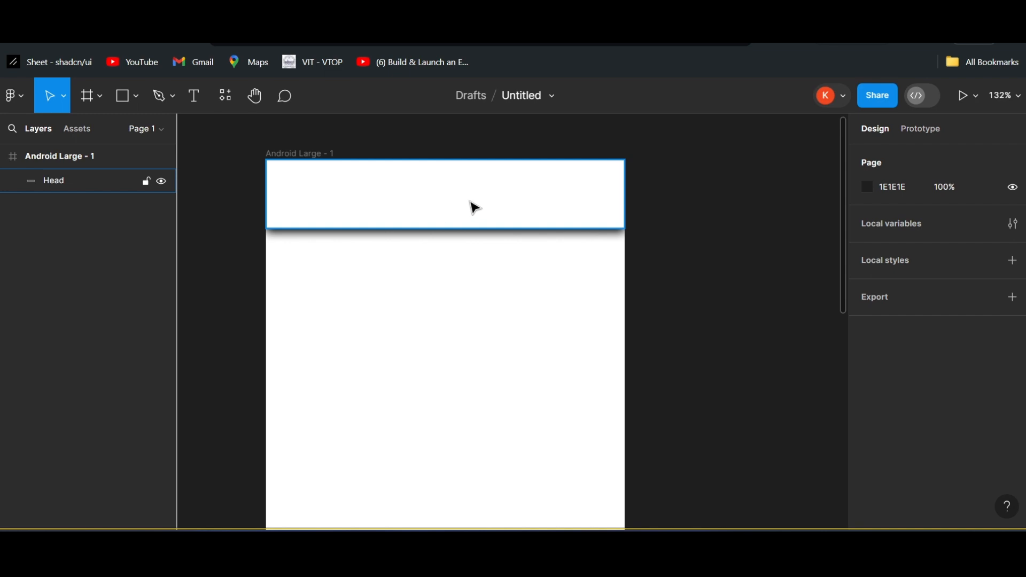
Move the Head rectangle straight down inside the Android Large frame to about Y 57
left_click(429, 195)
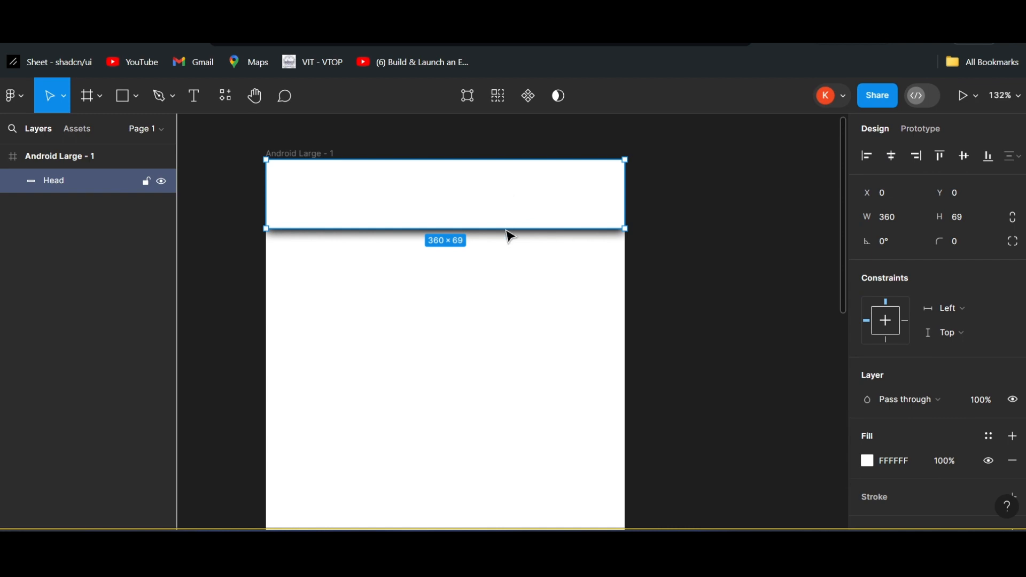
left_click_drag(505, 193, 504, 250)
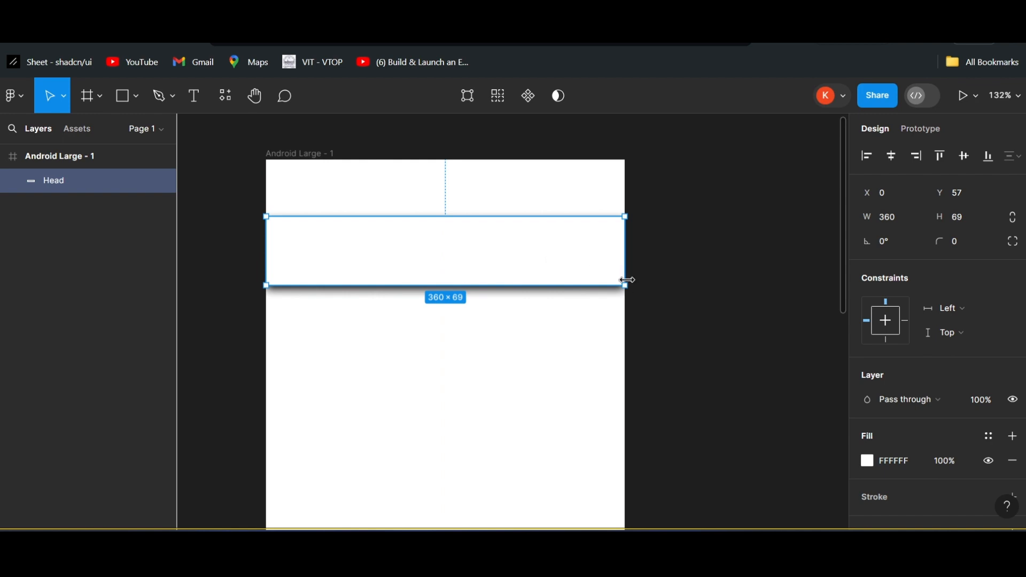
Shrink the Head rectangle to about 128 × 39, placed near X 34, Y 69, and set its corner radius to 6
left_click_drag(626, 284, 522, 262)
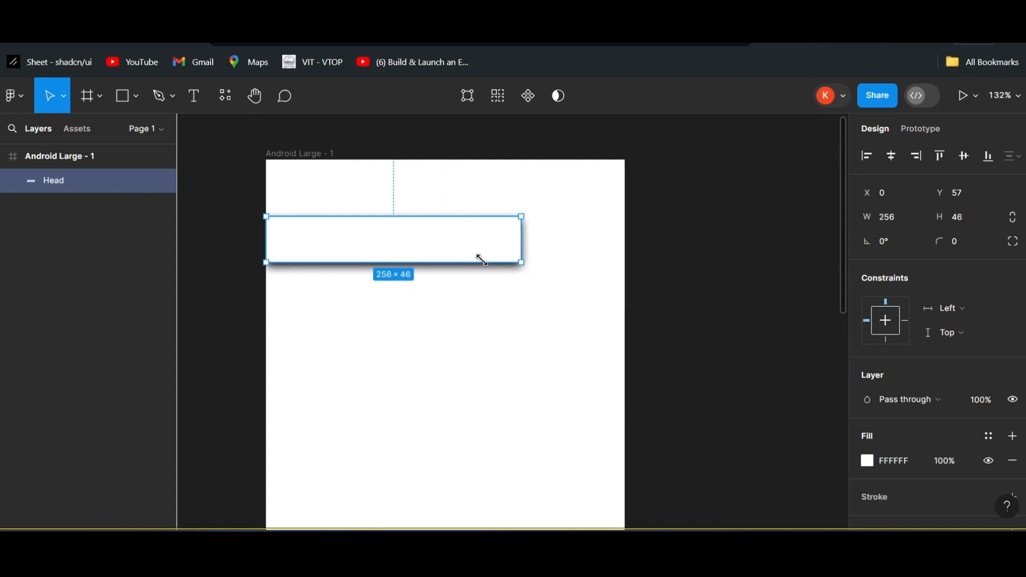
left_click_drag(456, 259, 384, 261)
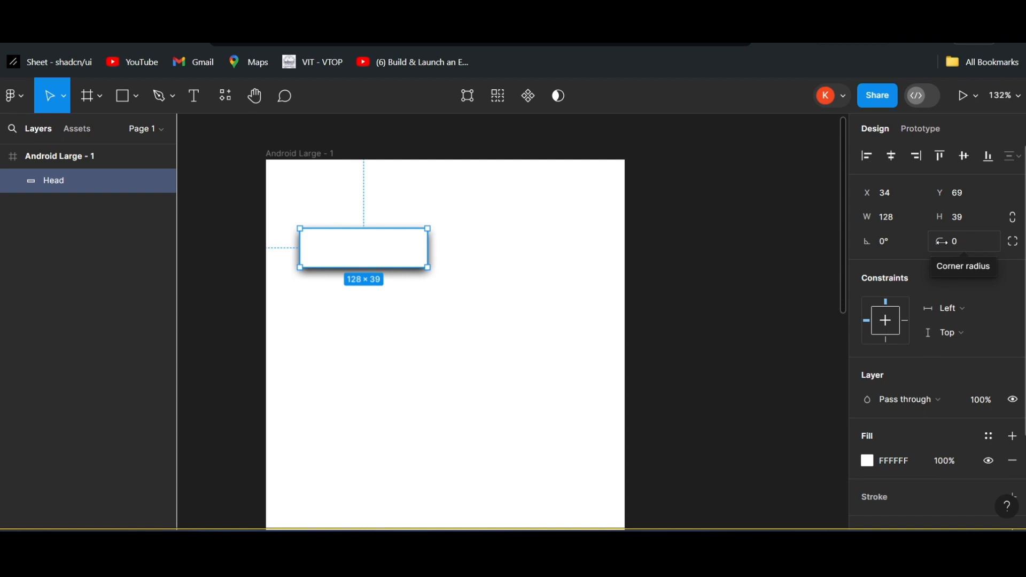
left_click_drag(953, 242, 5, 252)
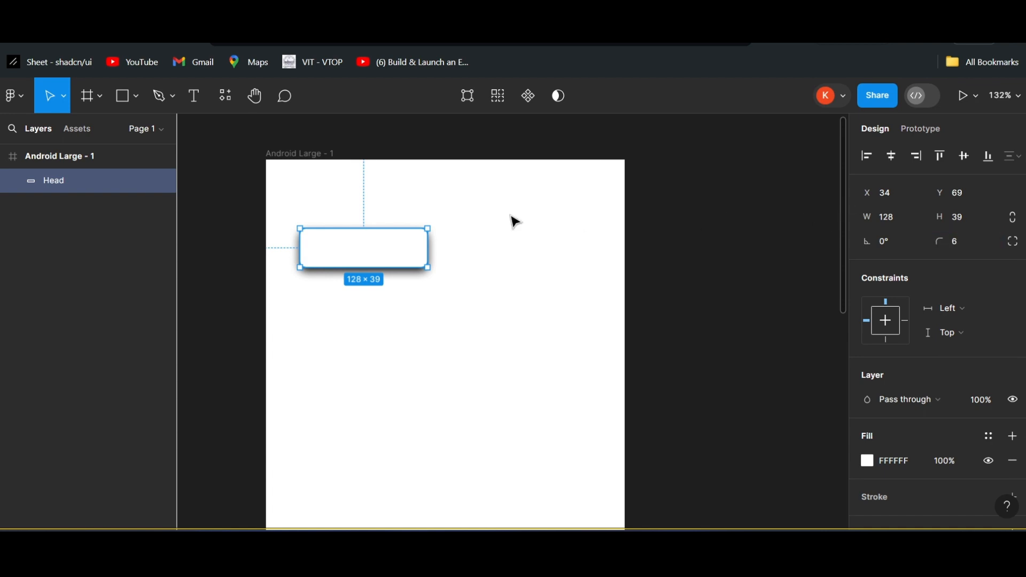
Move the Head rectangle to about X 116, Y 178, centred horizontally in the frame, and fill it with light grey DDDDDD
left_click_drag(419, 259, 453, 355)
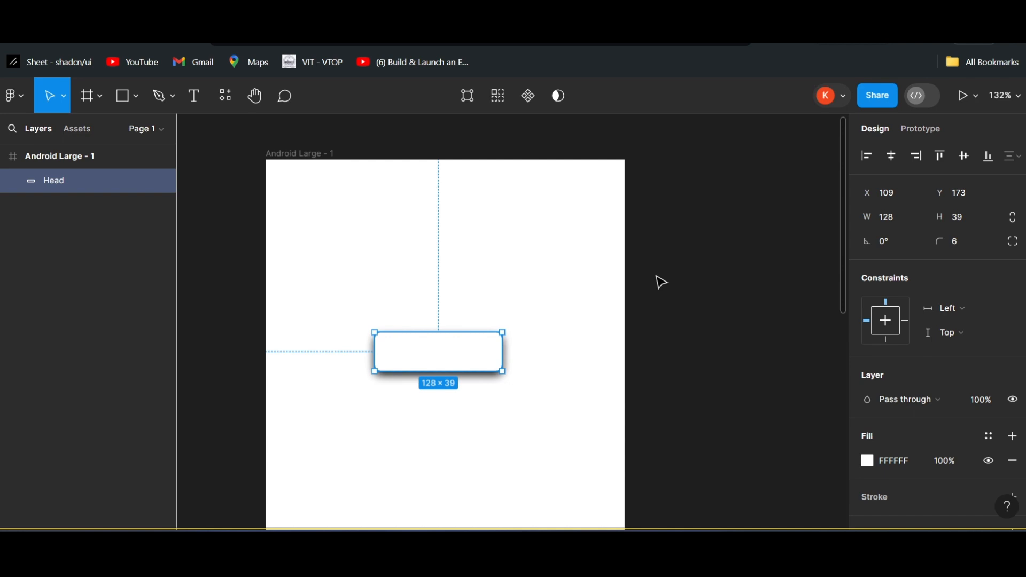
left_click_drag(458, 347, 465, 353)
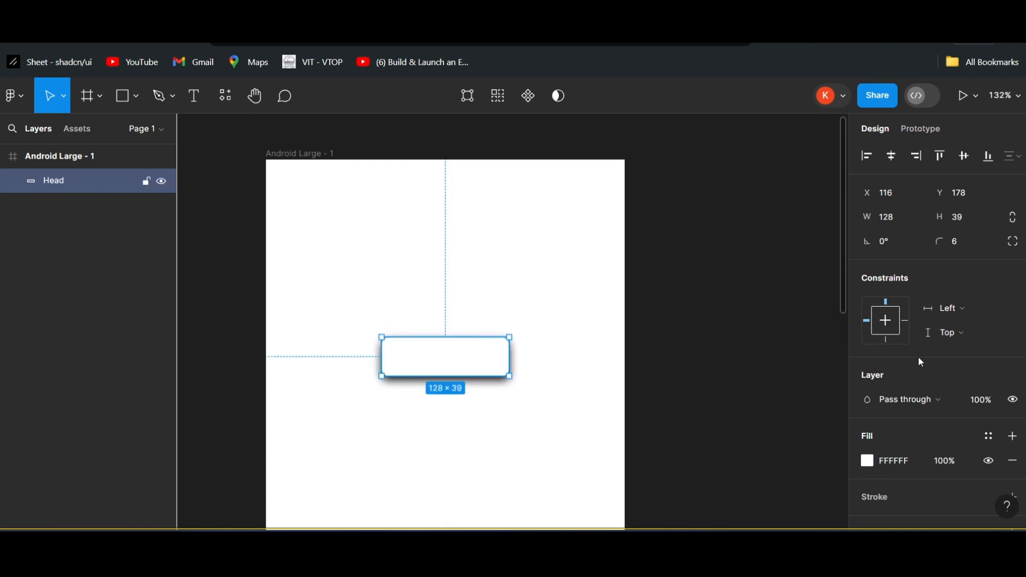
left_click(867, 463)
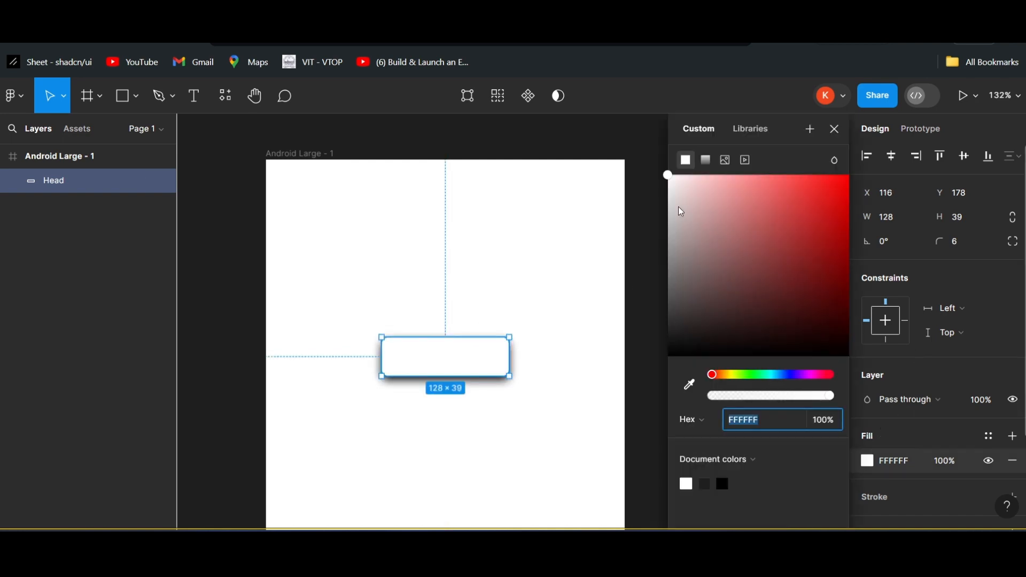
left_click_drag(675, 203, 666, 204)
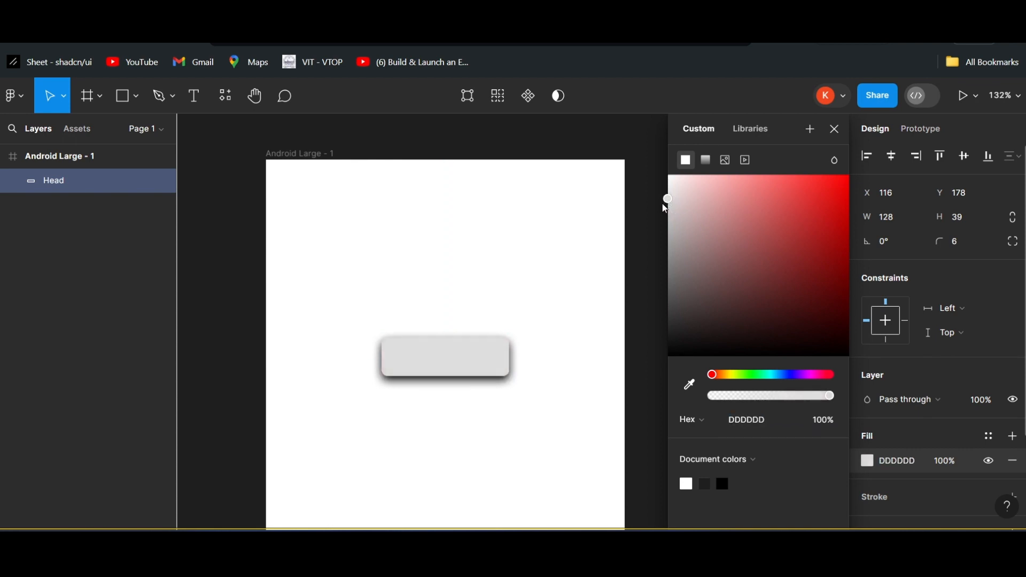
left_click(542, 148)
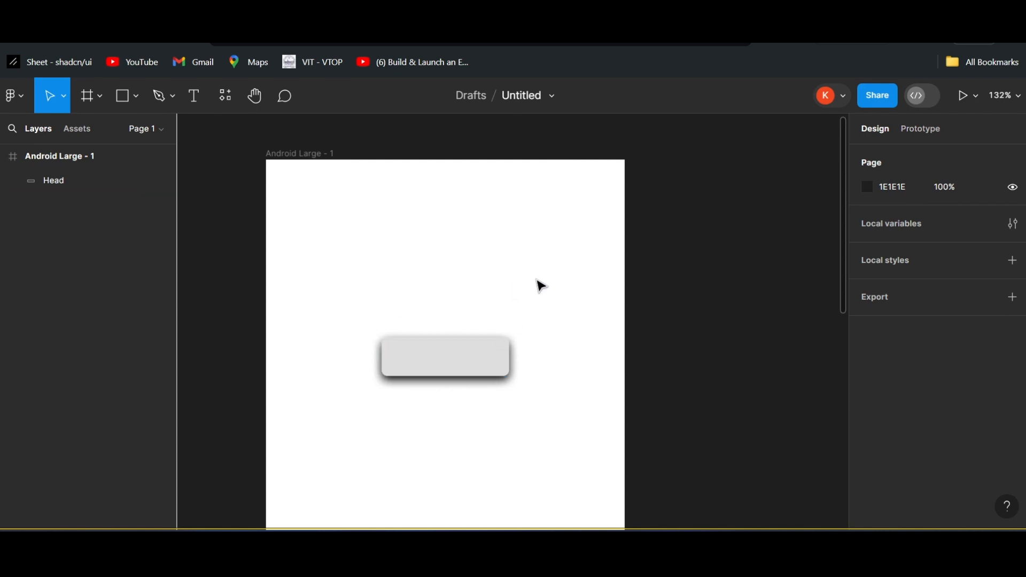
Stretch the Head rectangle downward to a height of about 101 and move it to about X 46, Y 146
scroll(541, 286, "down", 3)
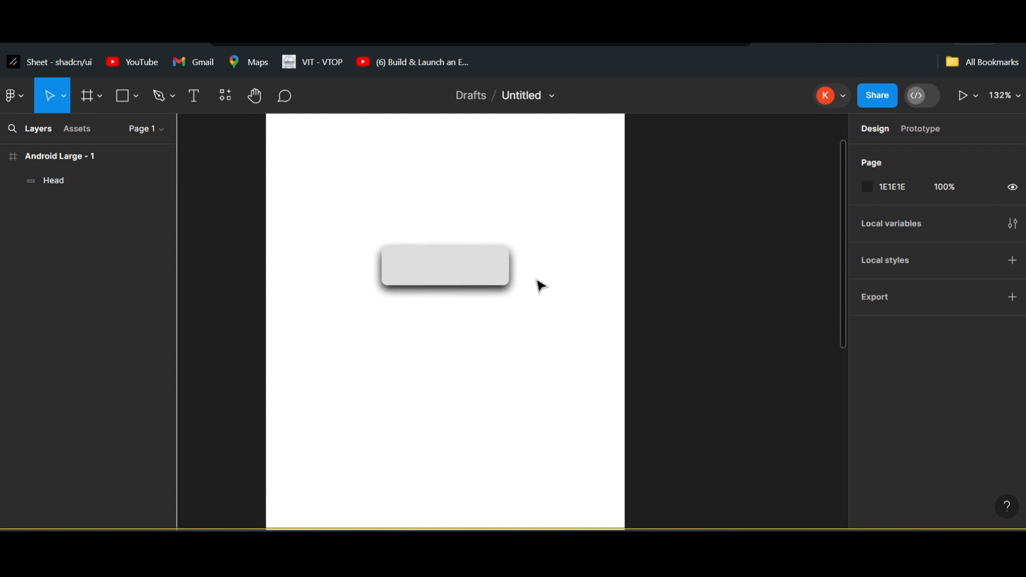
scroll(541, 286, "down", 3)
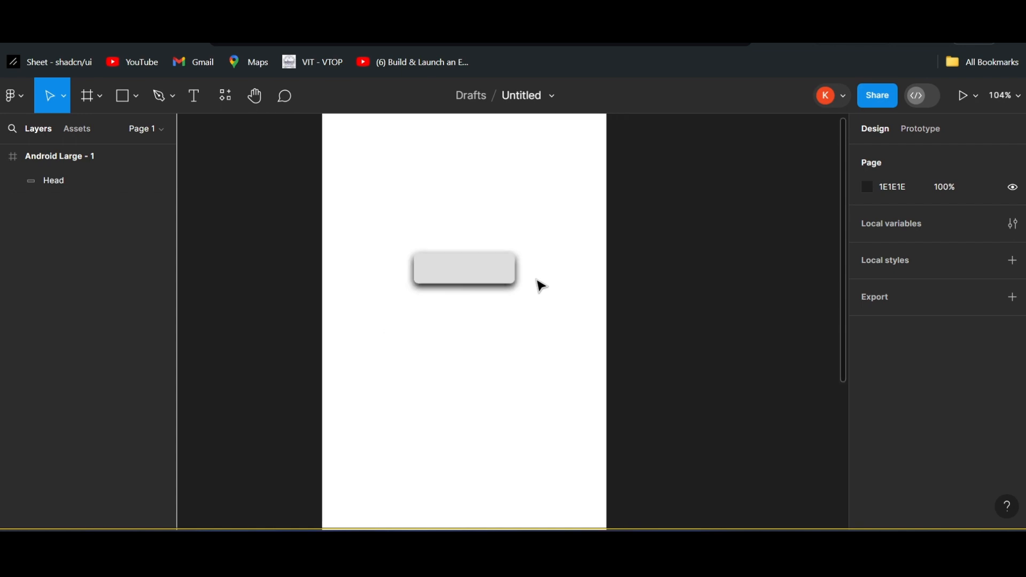
scroll(573, 298, "up", 3)
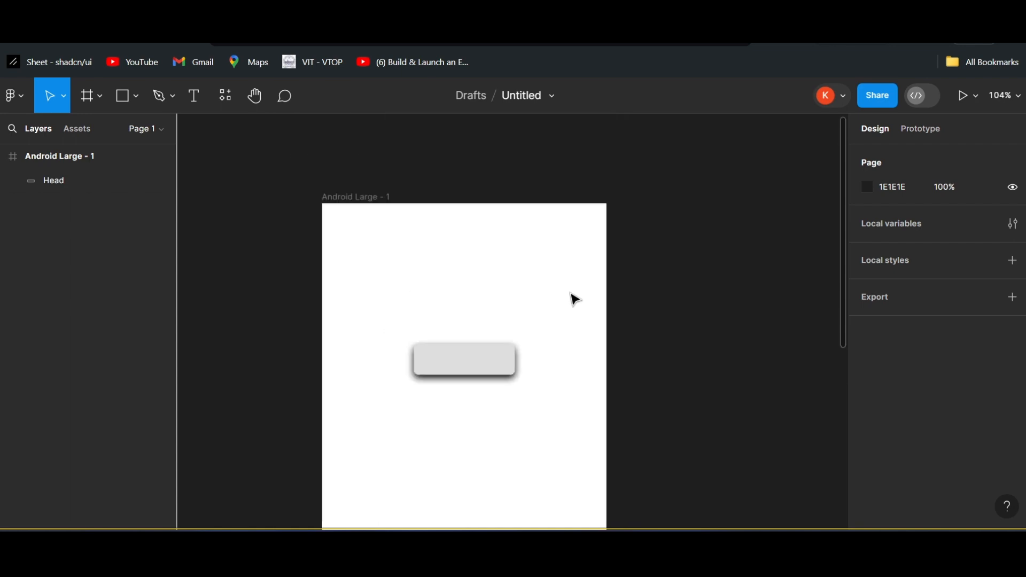
left_click(465, 365)
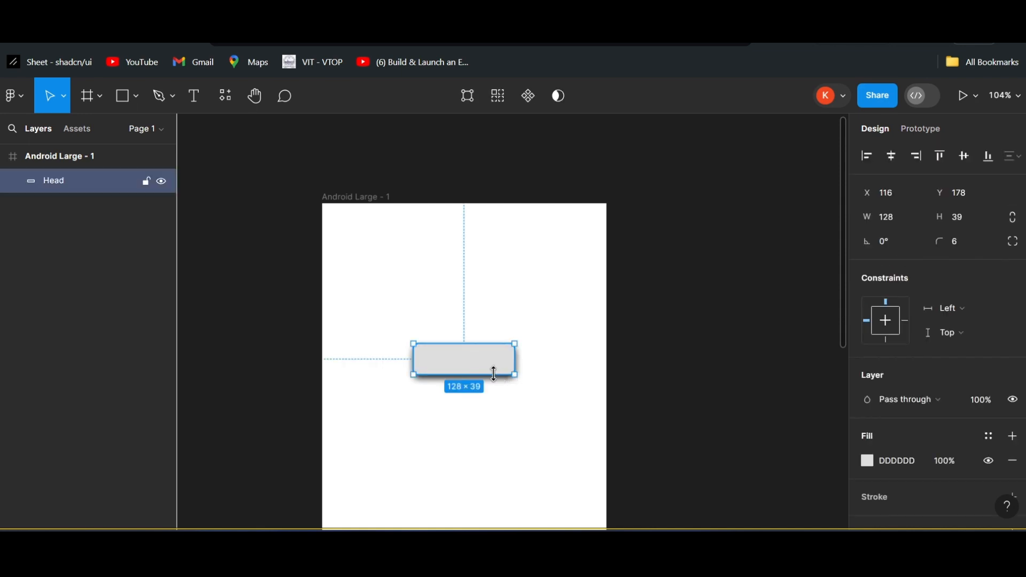
left_click_drag(493, 386, 491, 424)
left_click(573, 400)
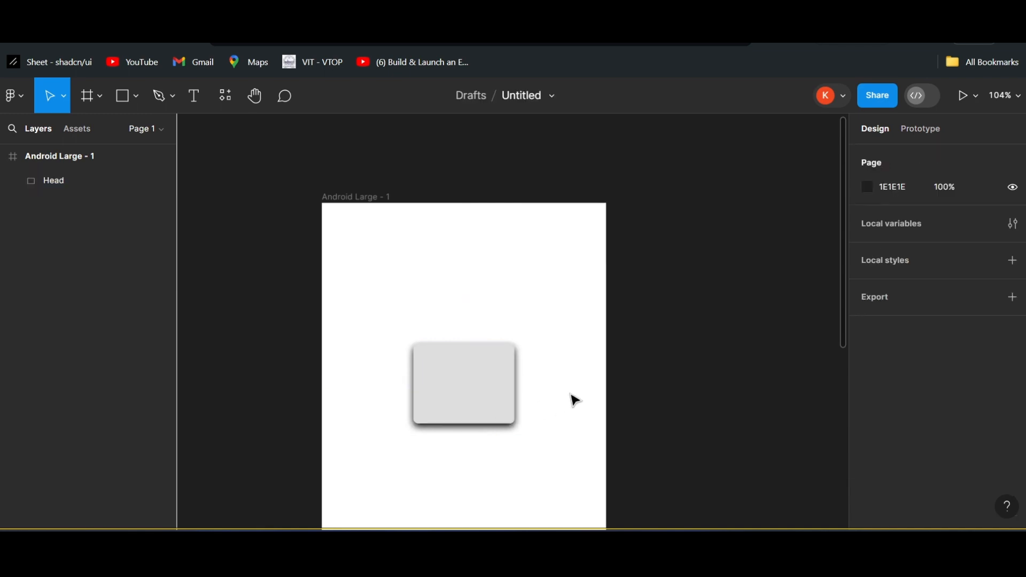
left_click_drag(423, 369, 397, 350)
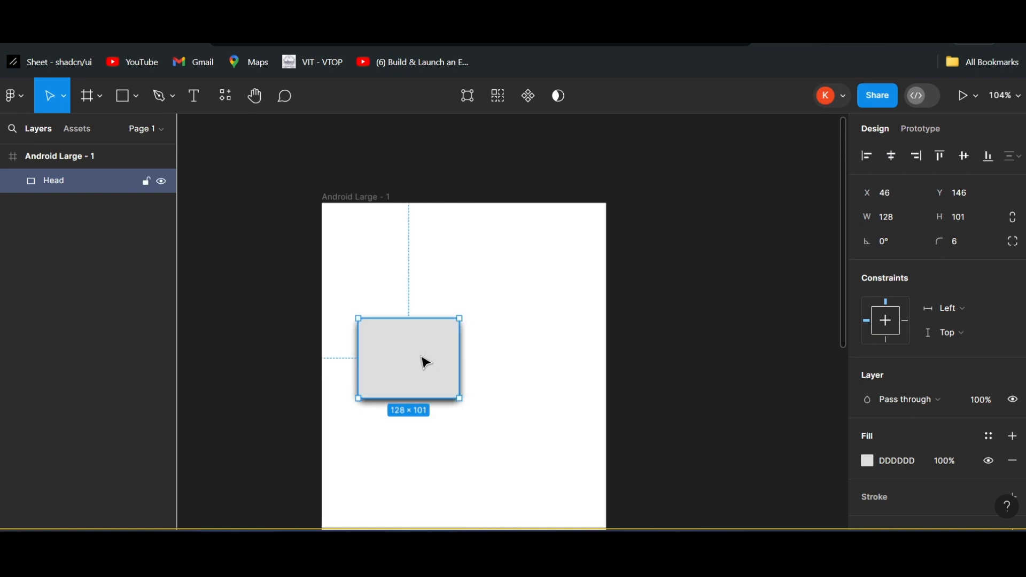
Copy the Head rectangle, paste it allowing clipboard access, and place the duplicate beside the original in the frame at about X 200, Y 146
right_click(425, 364)
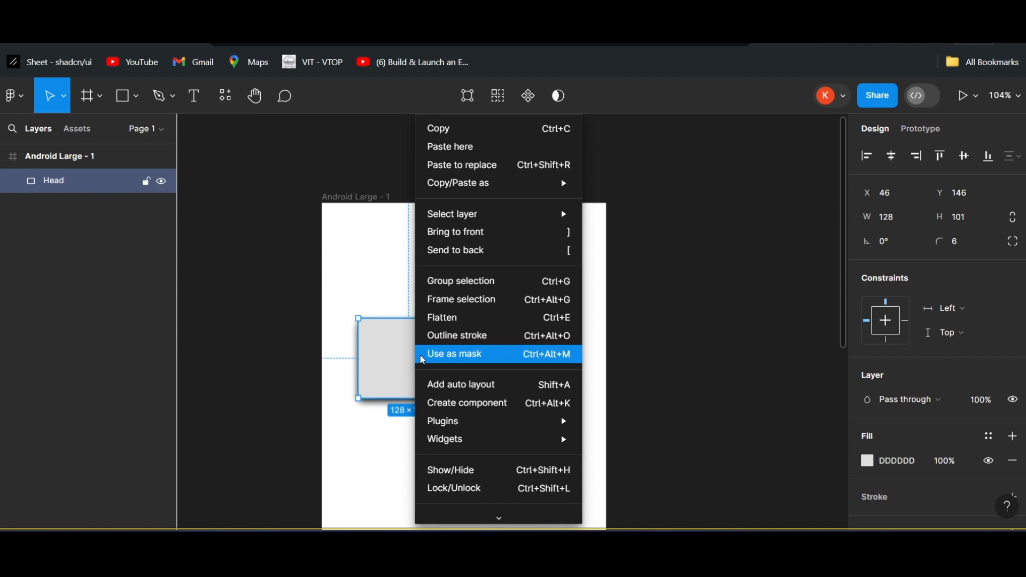
left_click(448, 134)
right_click(540, 354)
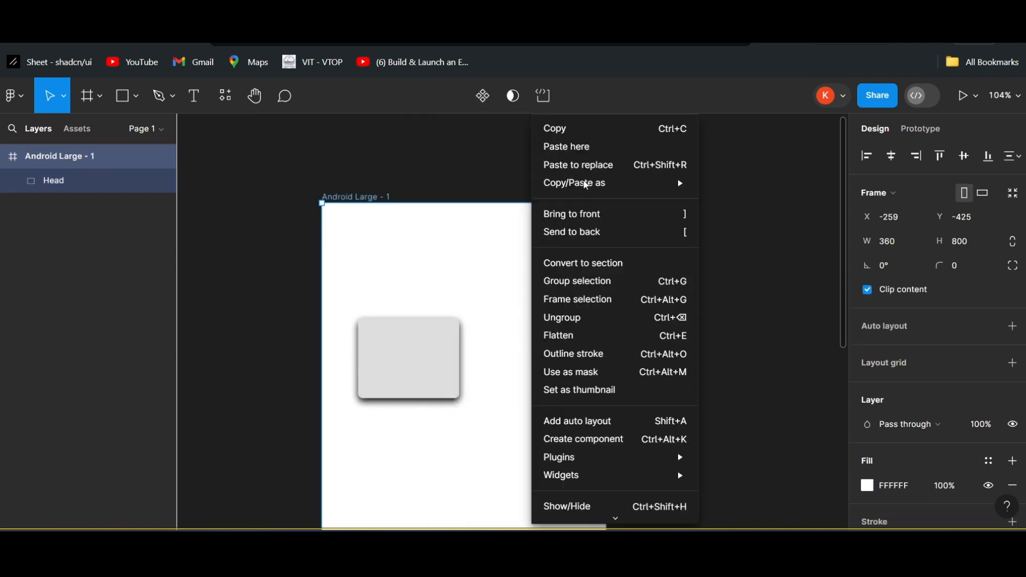
left_click(599, 146)
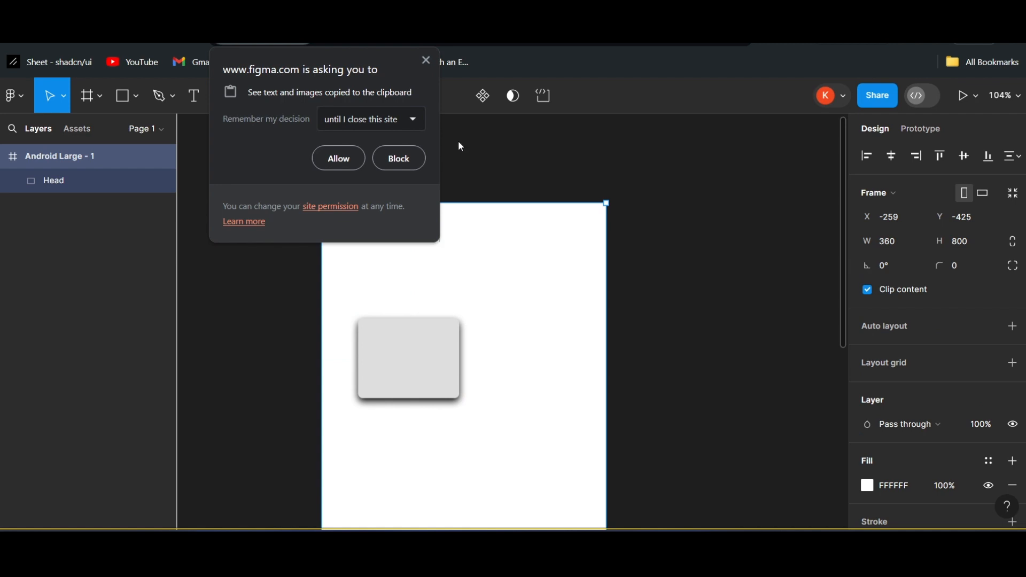
left_click(338, 158)
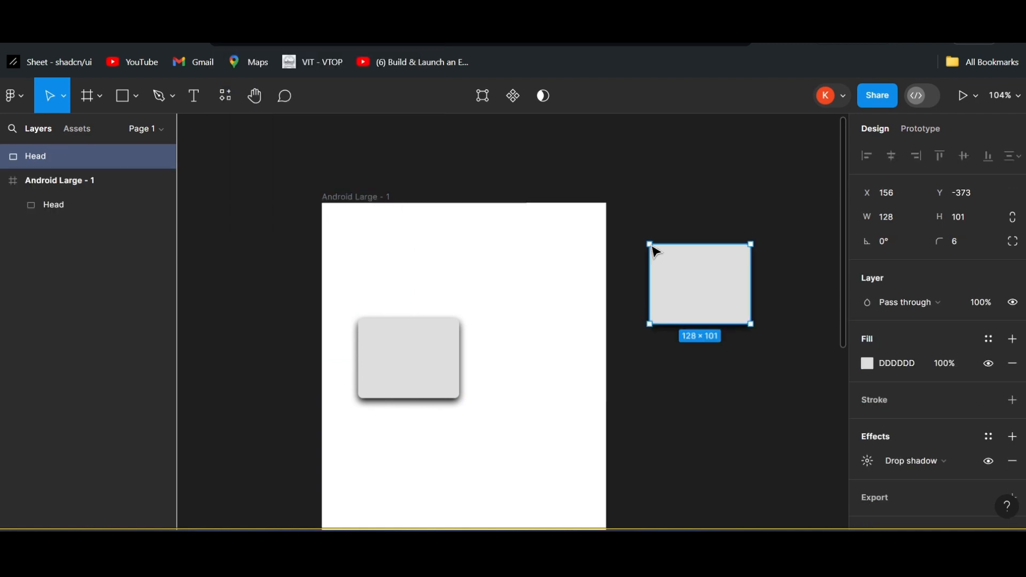
left_click_drag(725, 272, 542, 350)
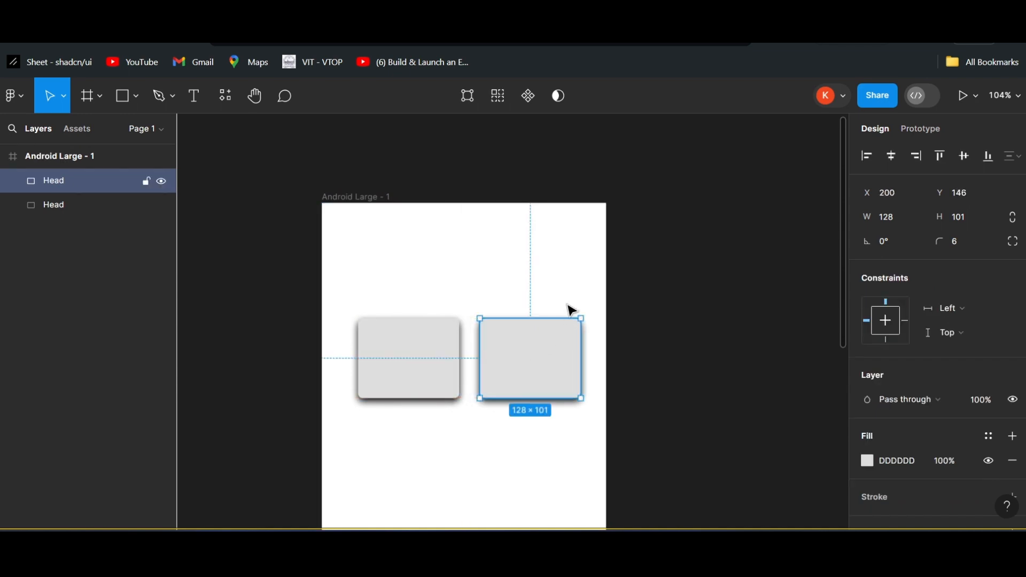
left_click(571, 278)
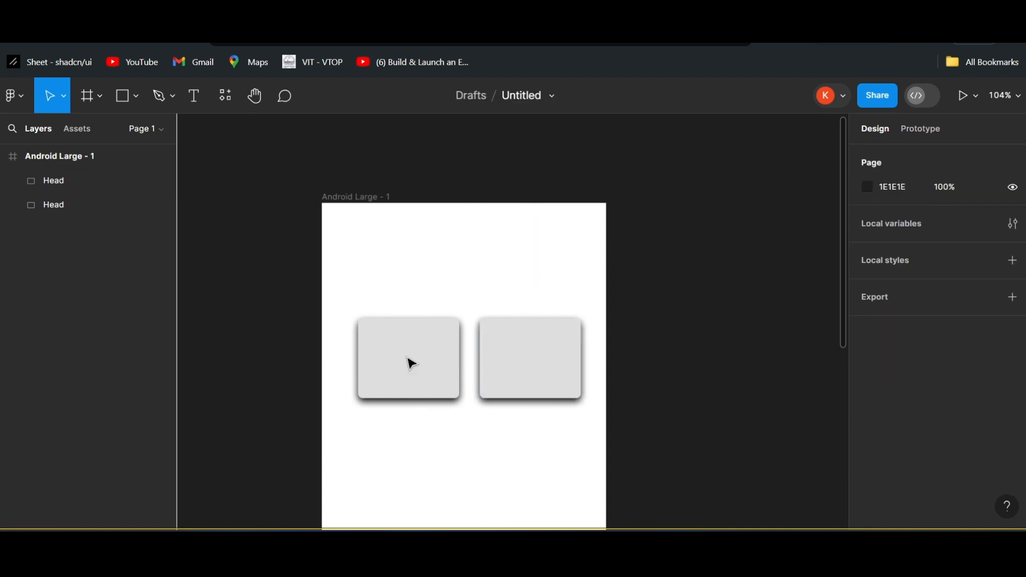
Shift the original Head rectangle left to about X 29, keeping it level with its duplicate
left_click_drag(407, 369, 394, 362)
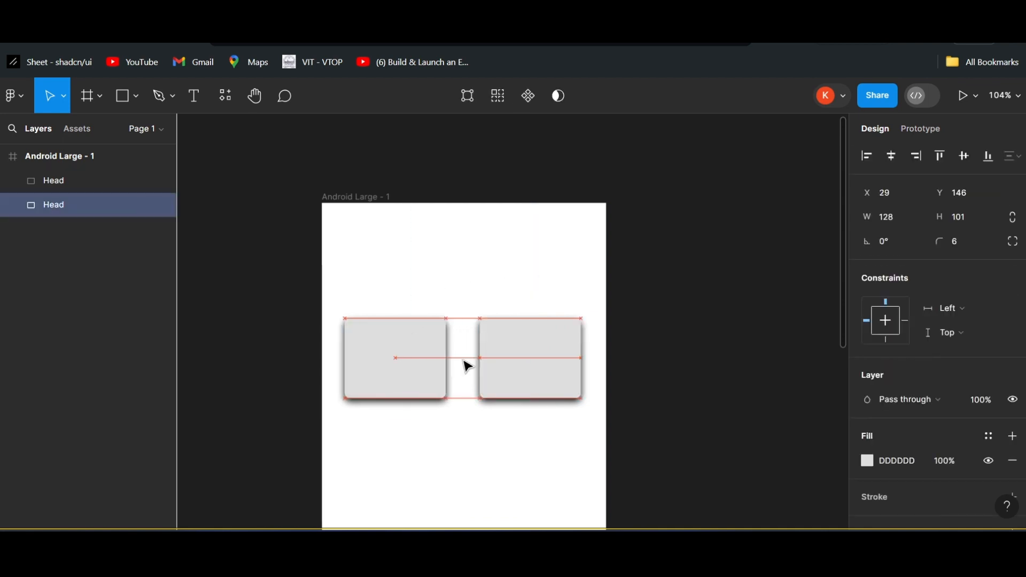
left_click(529, 269)
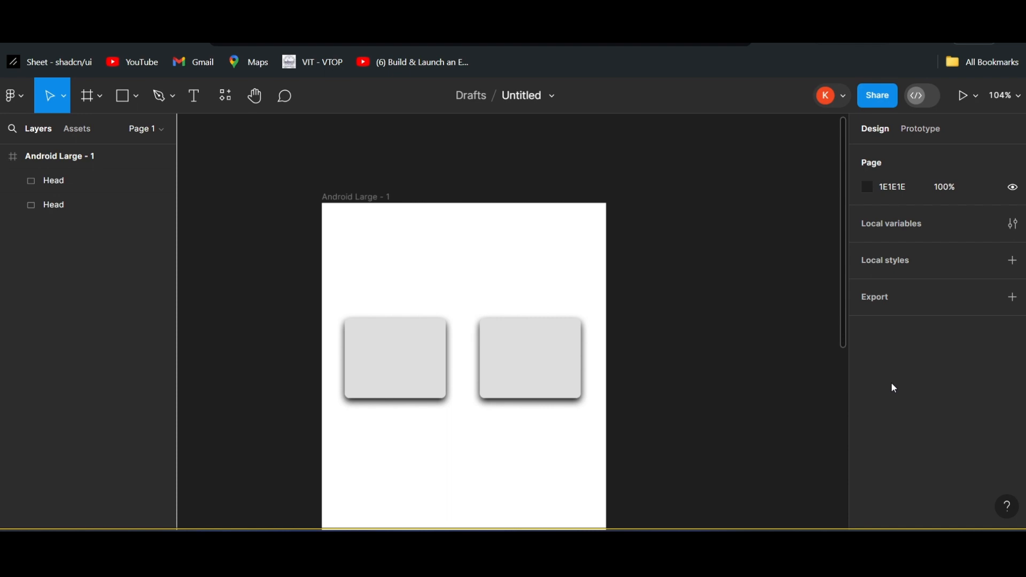
left_click(505, 349)
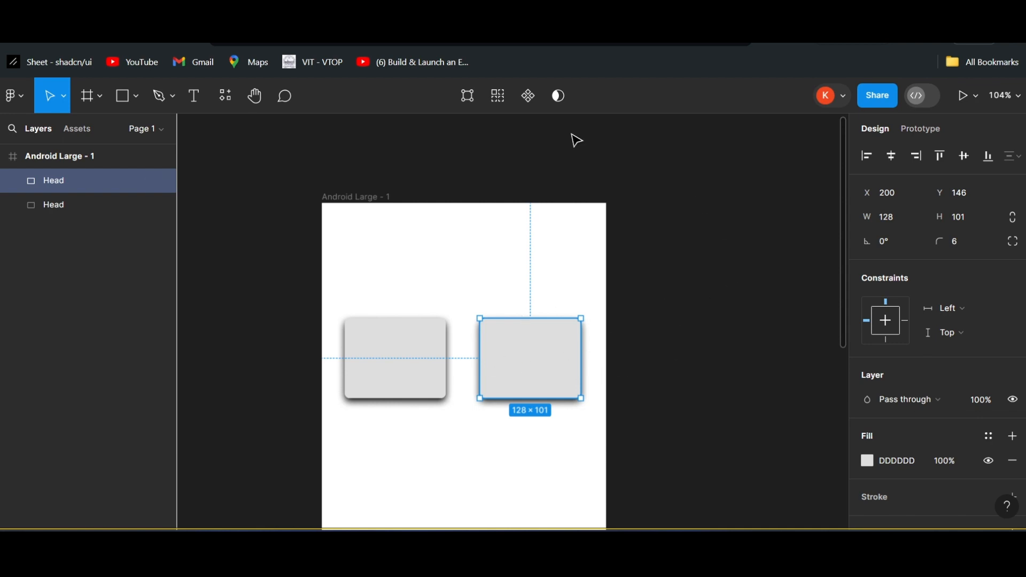
left_click(799, 214)
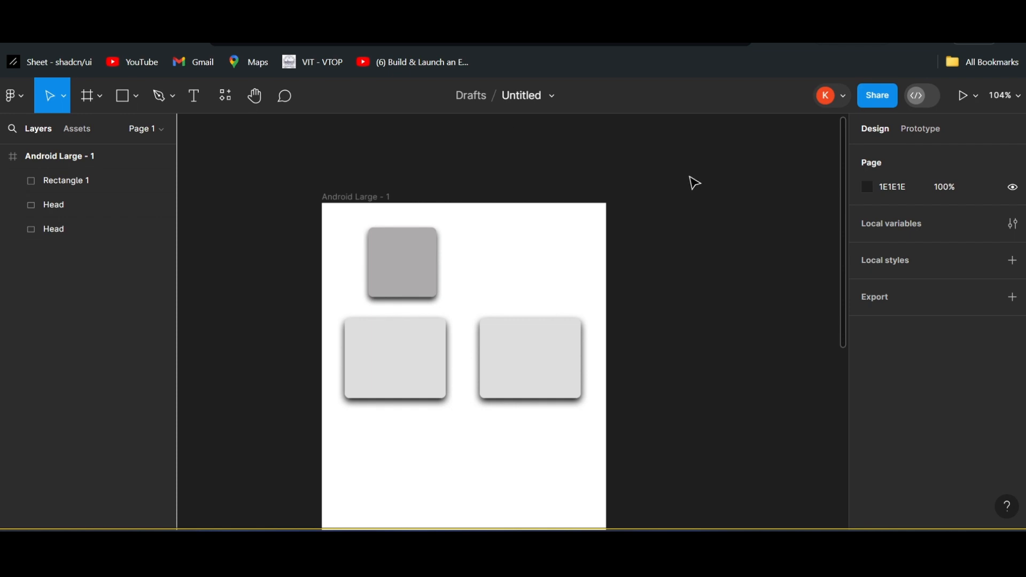
Open plugin management, search for "iconify" and run the Iconify plugin
right_click(689, 218)
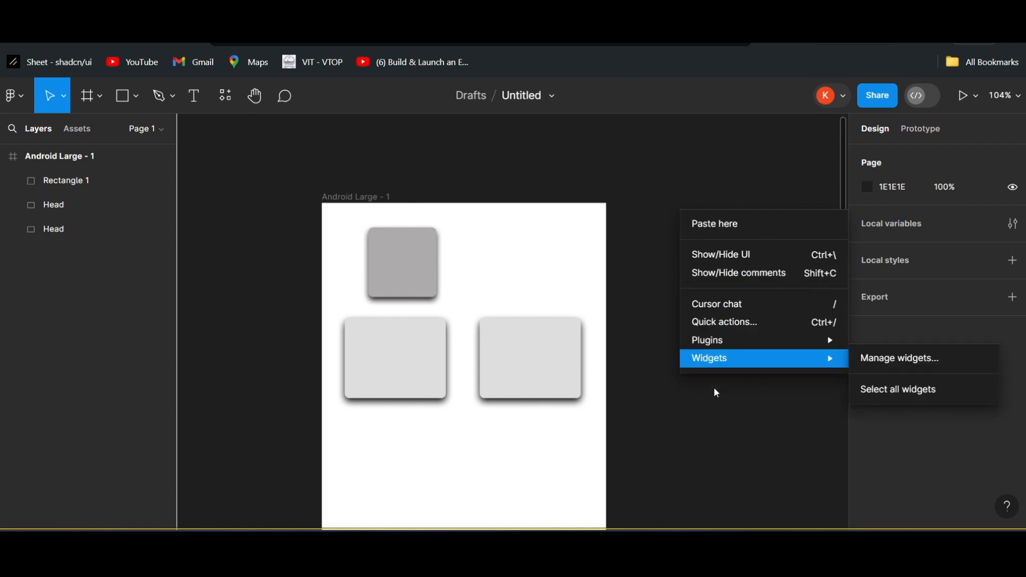
mouse_move(748, 358)
mouse_move(711, 344)
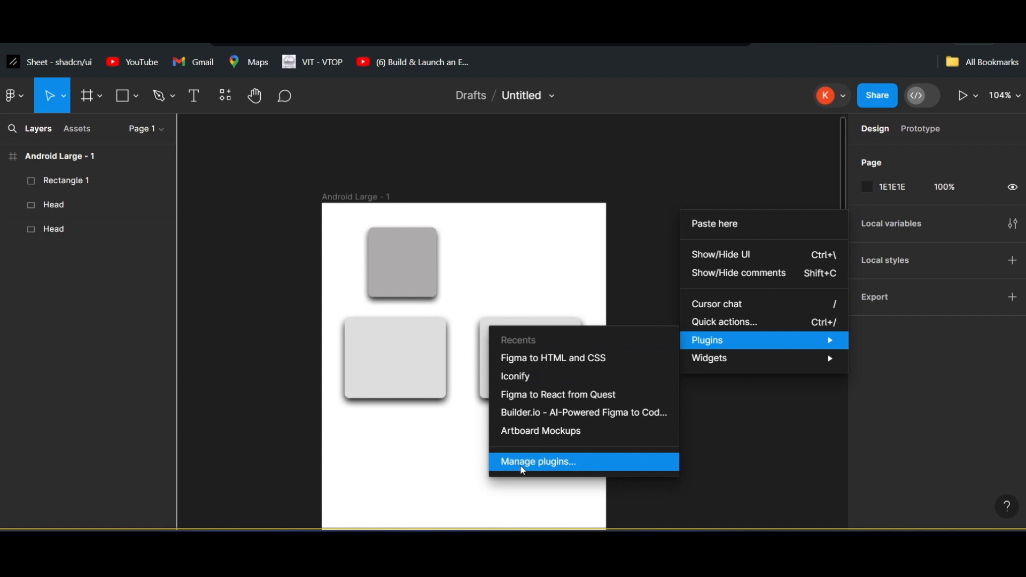
left_click(560, 463)
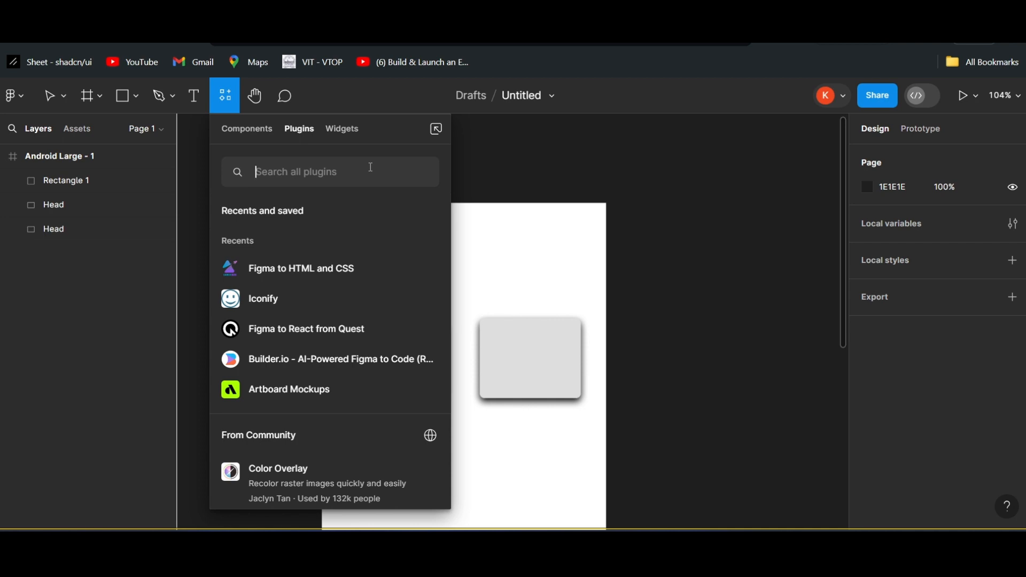
type("iconify")
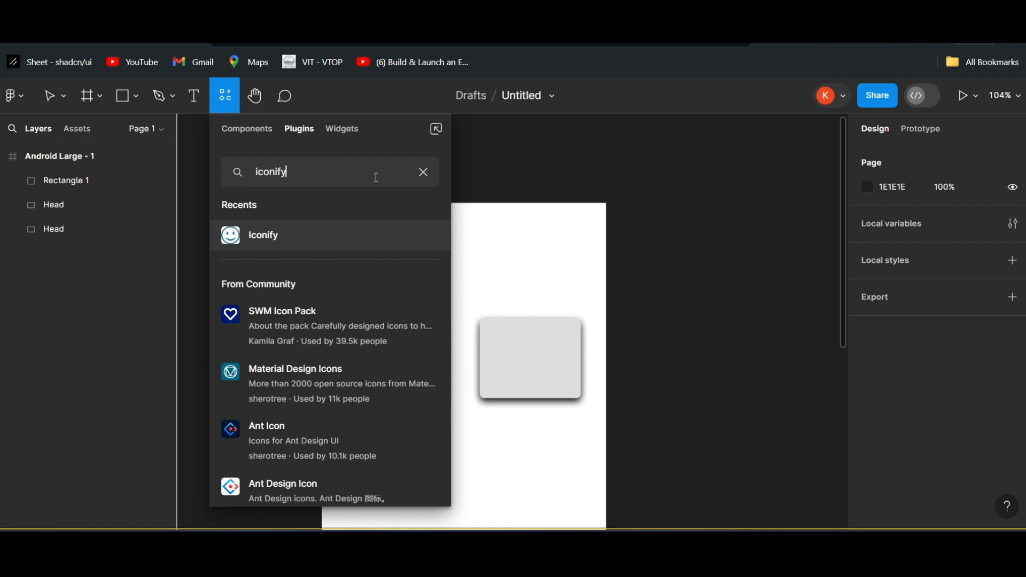
left_click(256, 237)
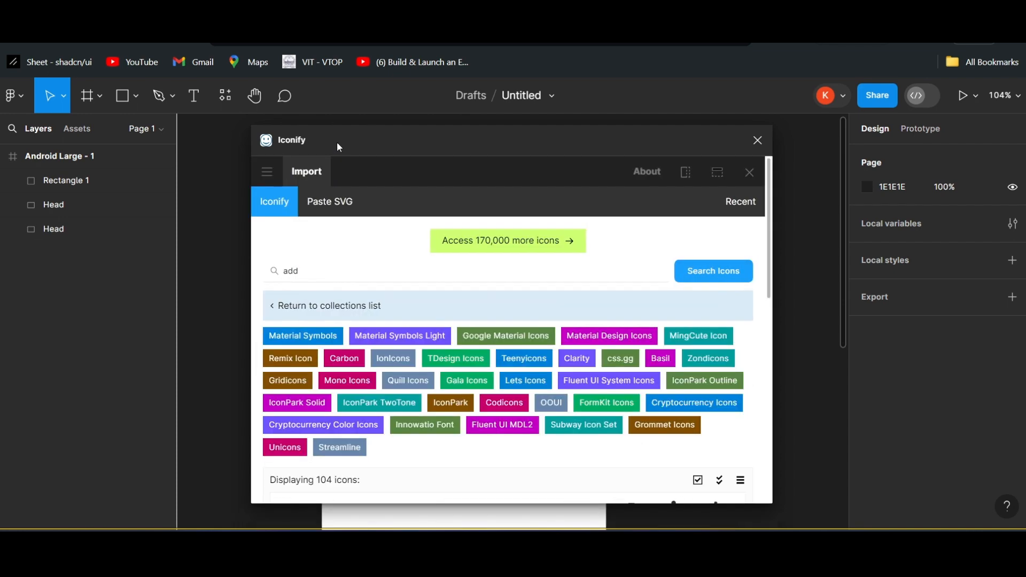
Look through the Iconify icon collections and the icons listed for "add"
left_click_drag(439, 150, 431, 125)
scroll(431, 283, "down", 3)
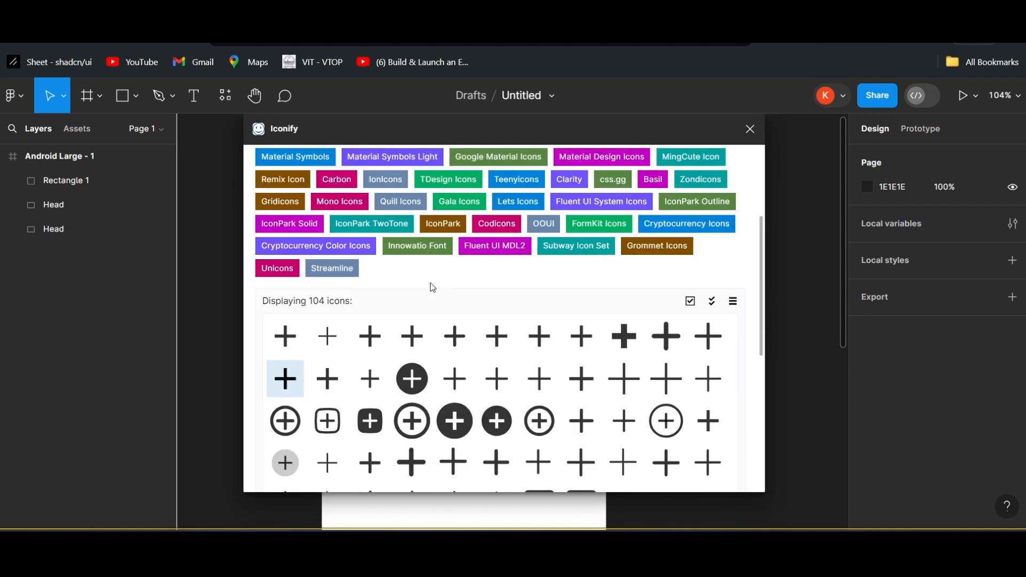
scroll(431, 289, "down", 3)
scroll(677, 369, "up", 2)
scroll(677, 369, "up", 5)
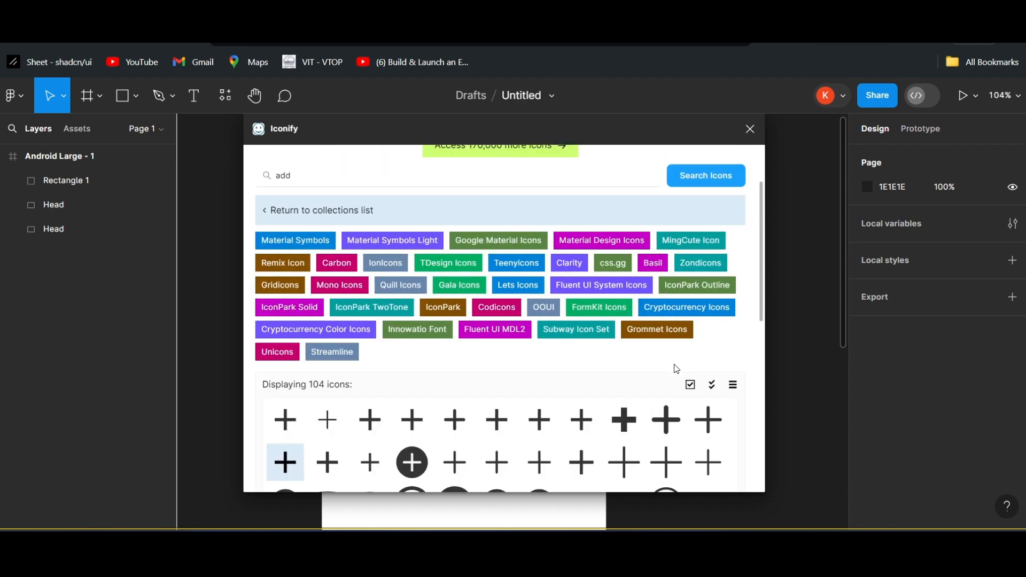
scroll(695, 353, "down", 5)
scroll(655, 367, "up", 5)
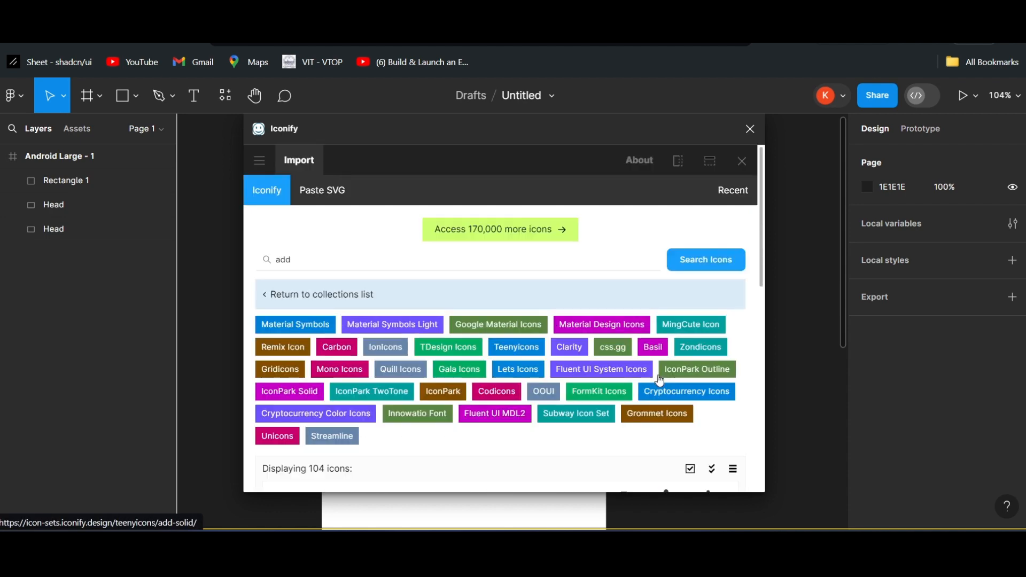
Search Iconify for "user" icons and look through the results
left_click(300, 257)
left_click_drag(300, 256, 277, 261)
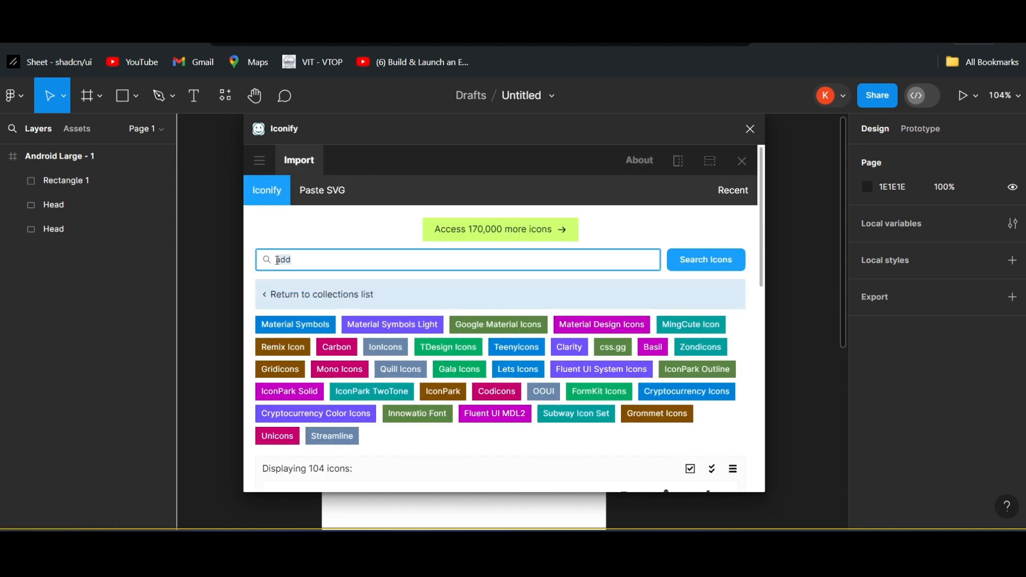
key("BackSpace")
type("user")
left_click(700, 259)
scroll(546, 246, "down", 5)
scroll(546, 250, "down", 2)
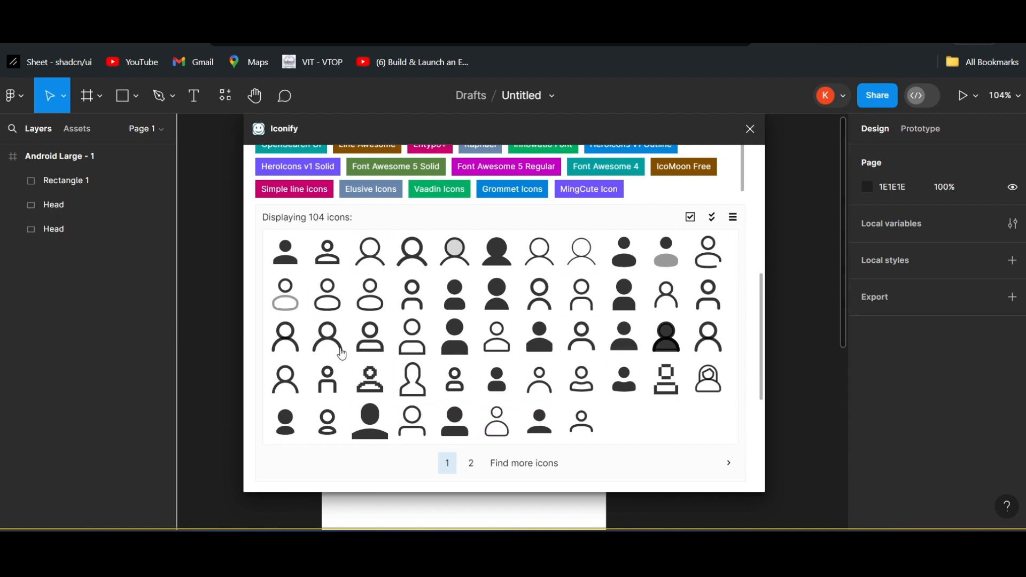
scroll(436, 372, "up", 10)
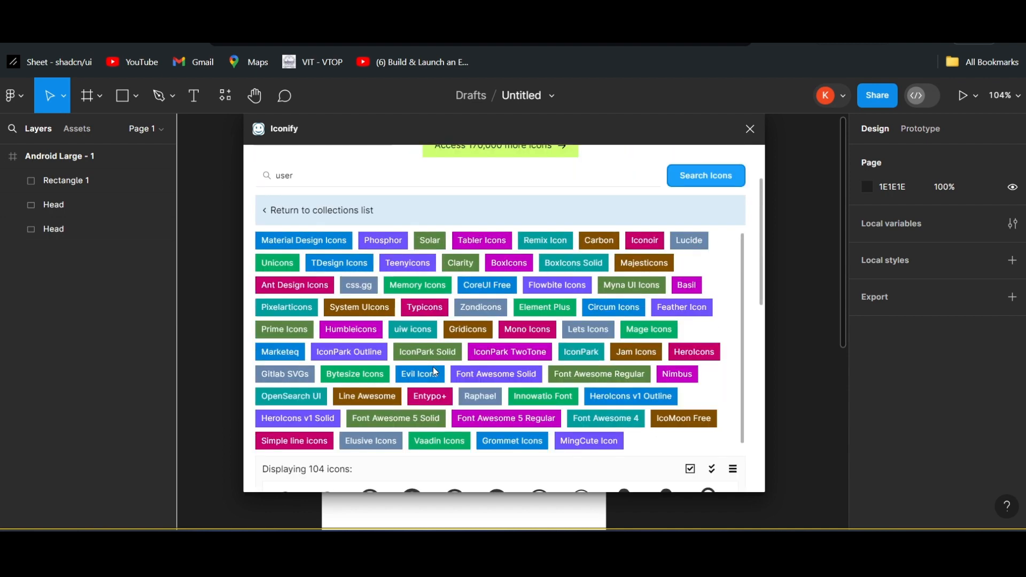
Search Iconify for "search" icons and look through the results
left_click(269, 260)
key("BackSpace")
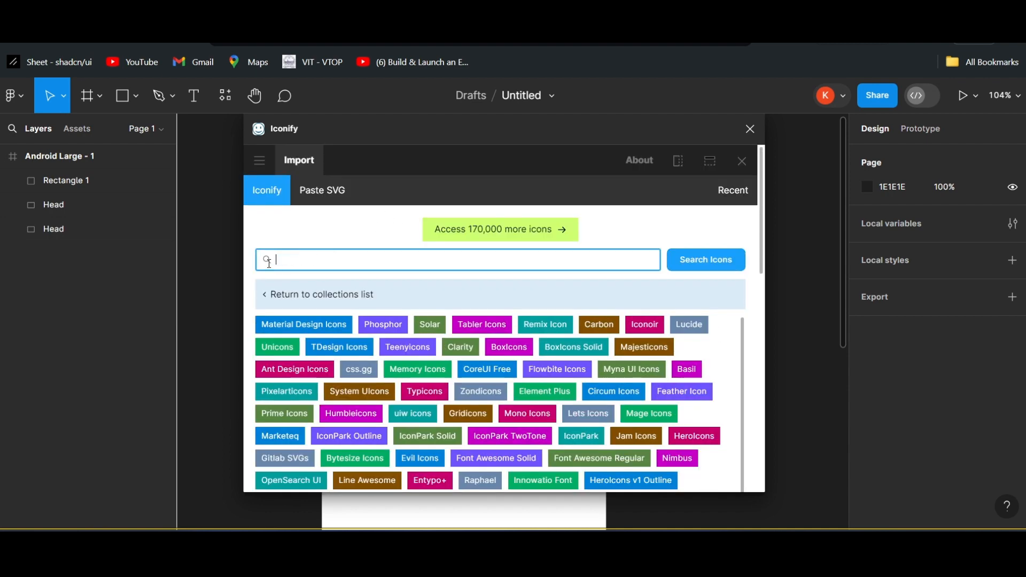
type("search")
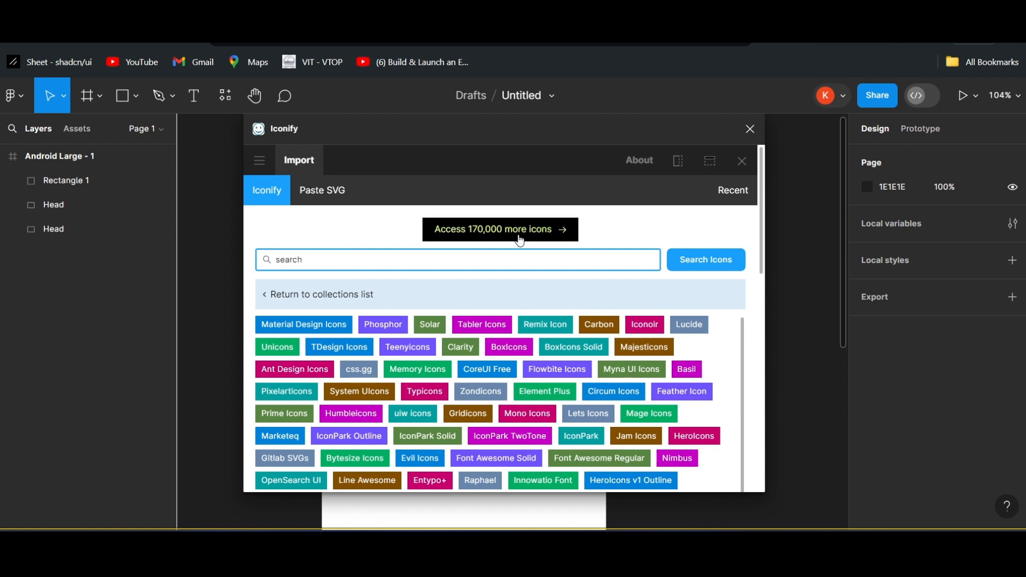
left_click(717, 264)
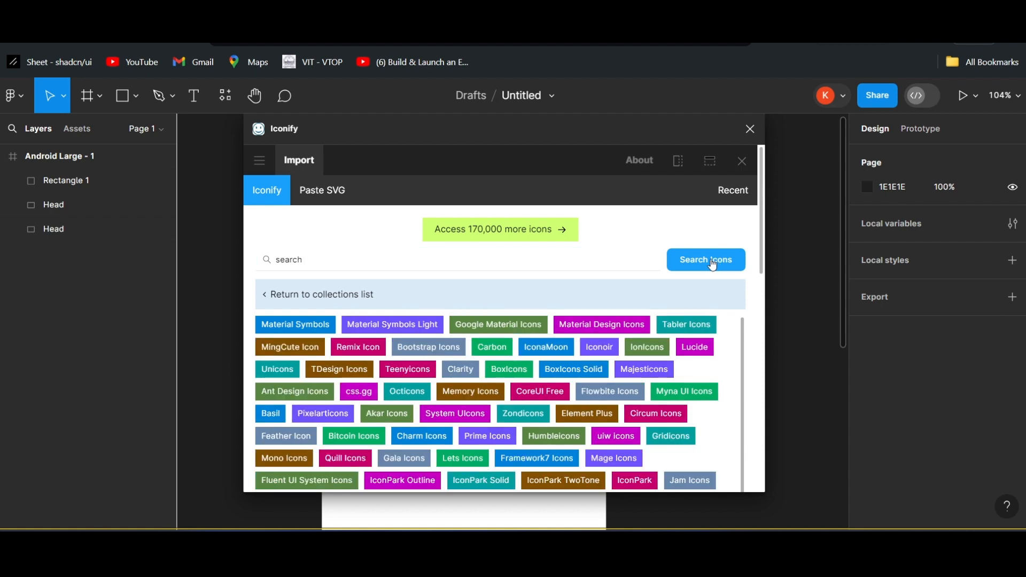
scroll(554, 283, "down", 3)
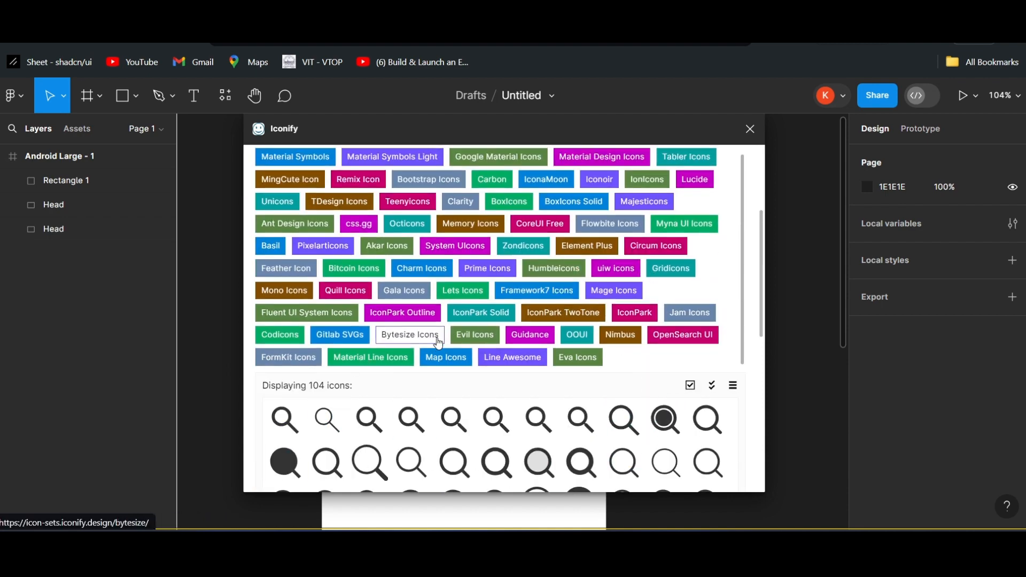
scroll(438, 343, "up", 3)
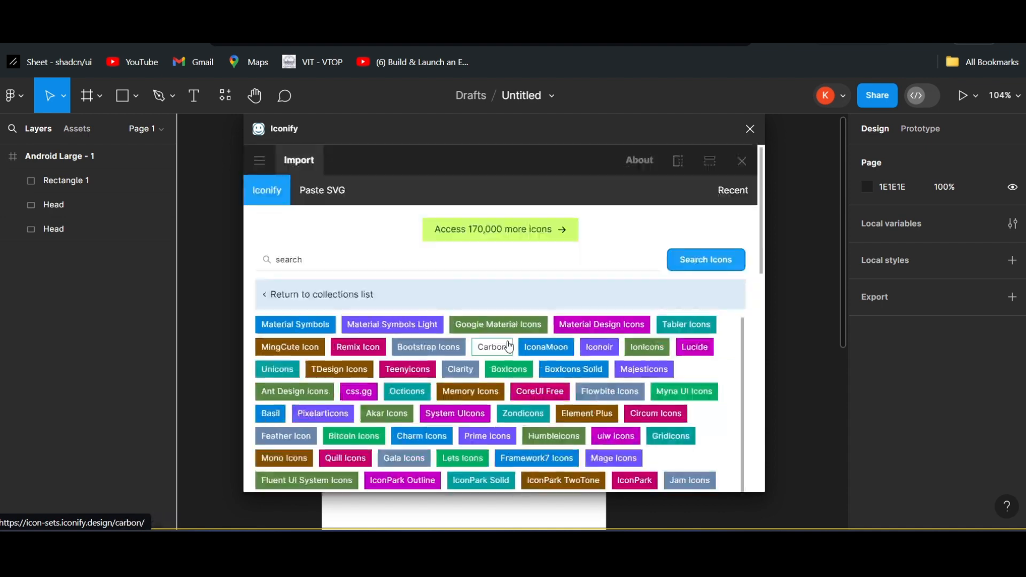
Search Iconify for "hamburger" icons and look through the results for a menu icon
left_click_drag(314, 261, 269, 261)
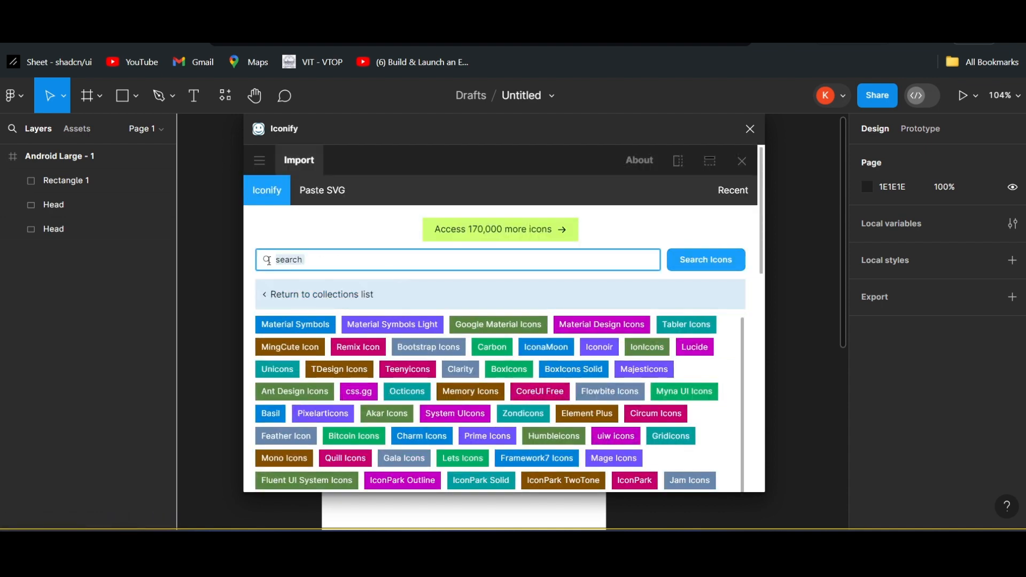
key("BackSpace")
type("hamburger")
key("Return")
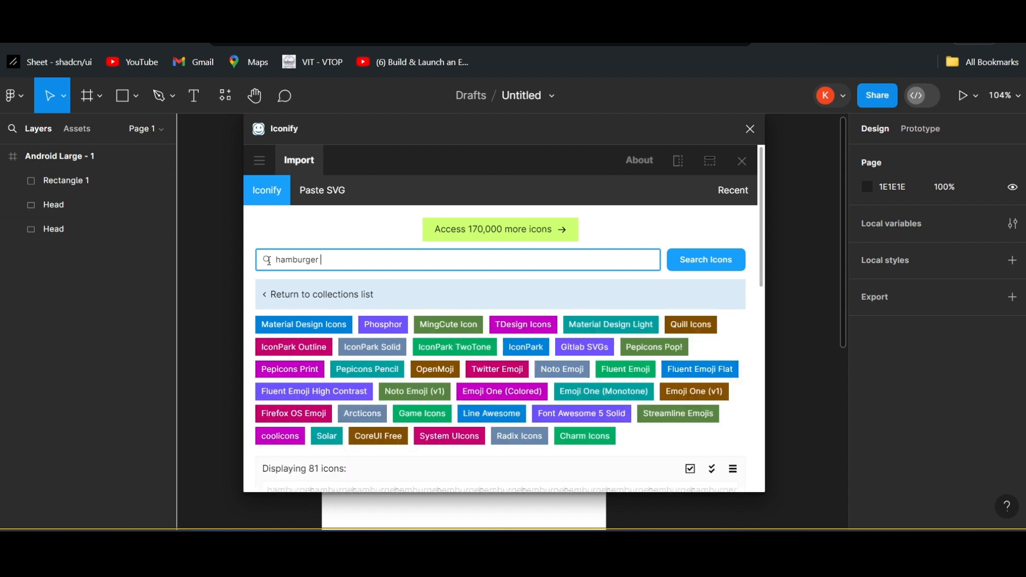
scroll(588, 308, "down", 4)
scroll(588, 309, "up", 2)
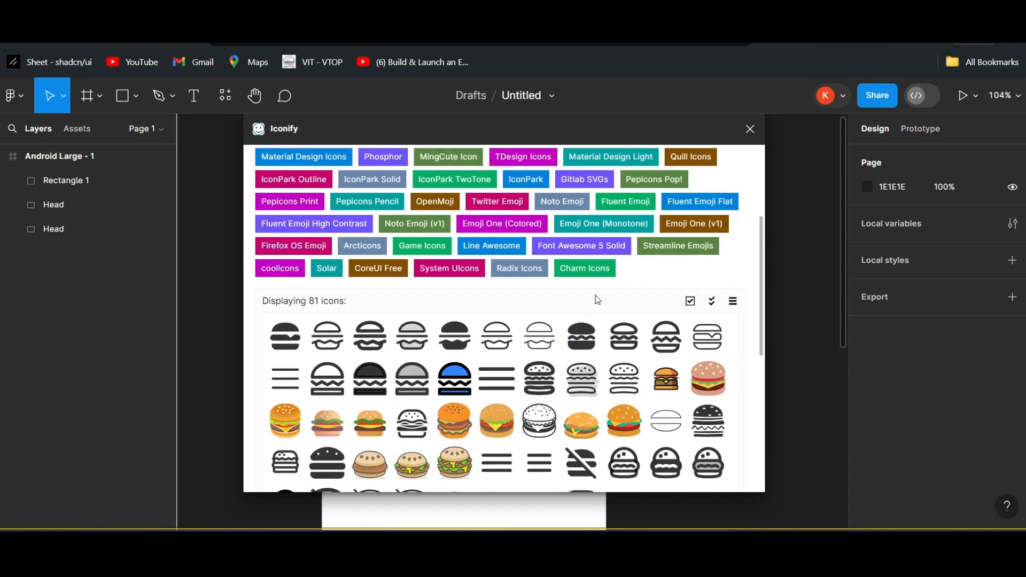
scroll(596, 300, "down", 2)
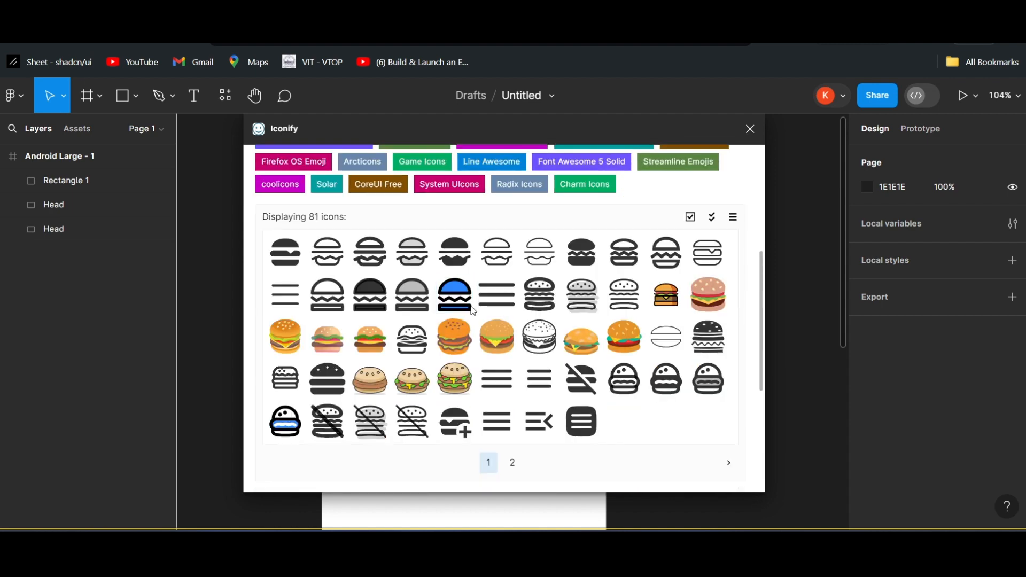
Import the black ci:hamburger-lg icon from the coolicons set and close the Iconify plugin
left_click(501, 383)
mouse_move(445, 374)
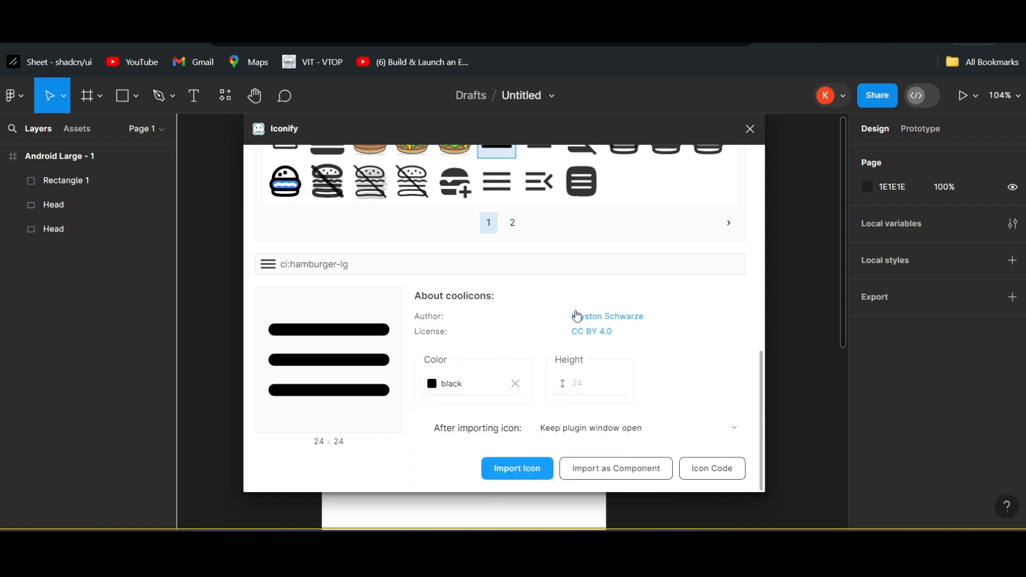
left_click(514, 471)
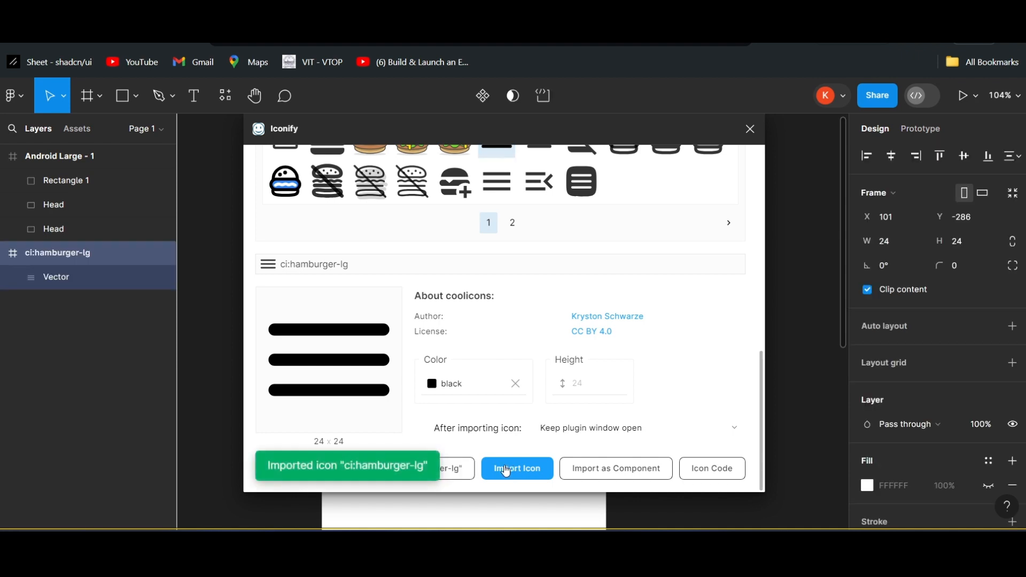
left_click(753, 130)
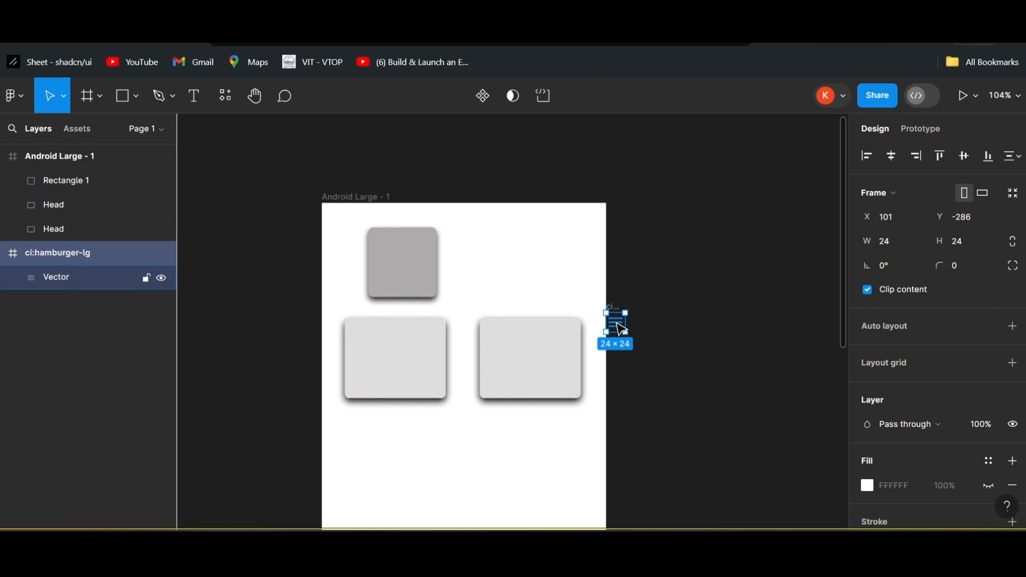
Move the hamburger icon onto the Android Large frame and back outside, just beyond the frame's upper-right corner
left_click_drag(621, 328, 502, 274)
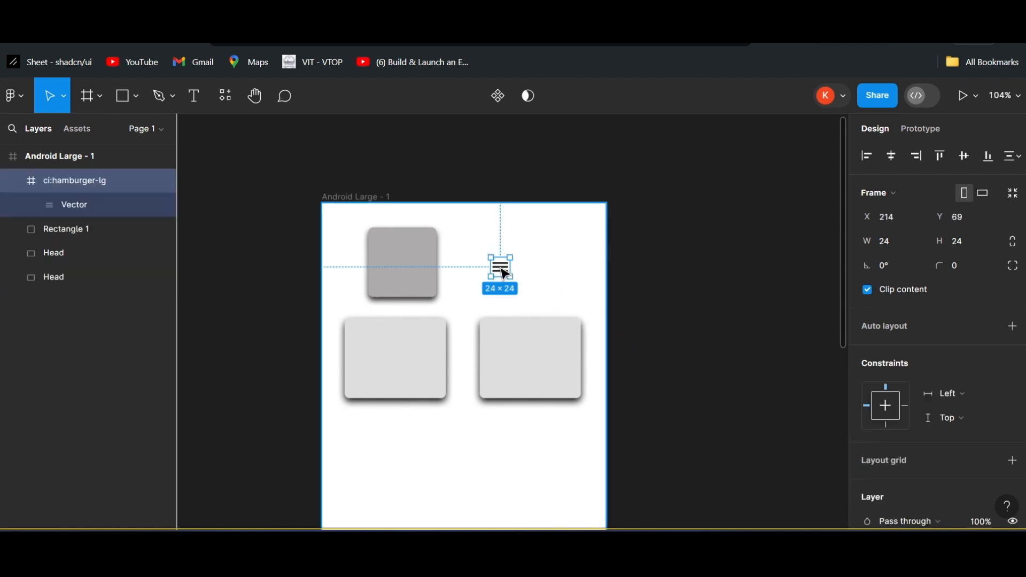
left_click_drag(503, 273, 583, 269)
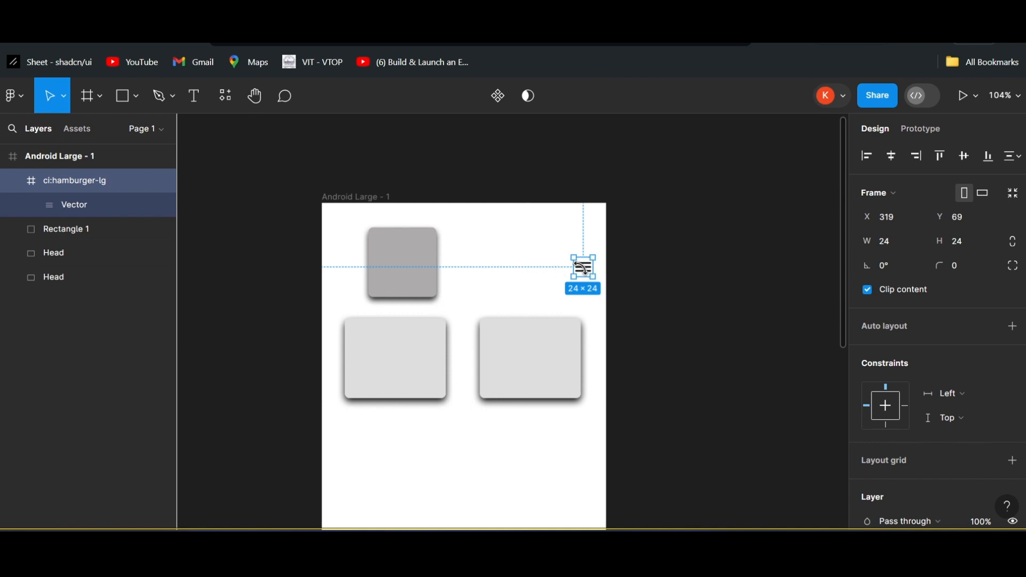
left_click_drag(588, 270, 634, 229)
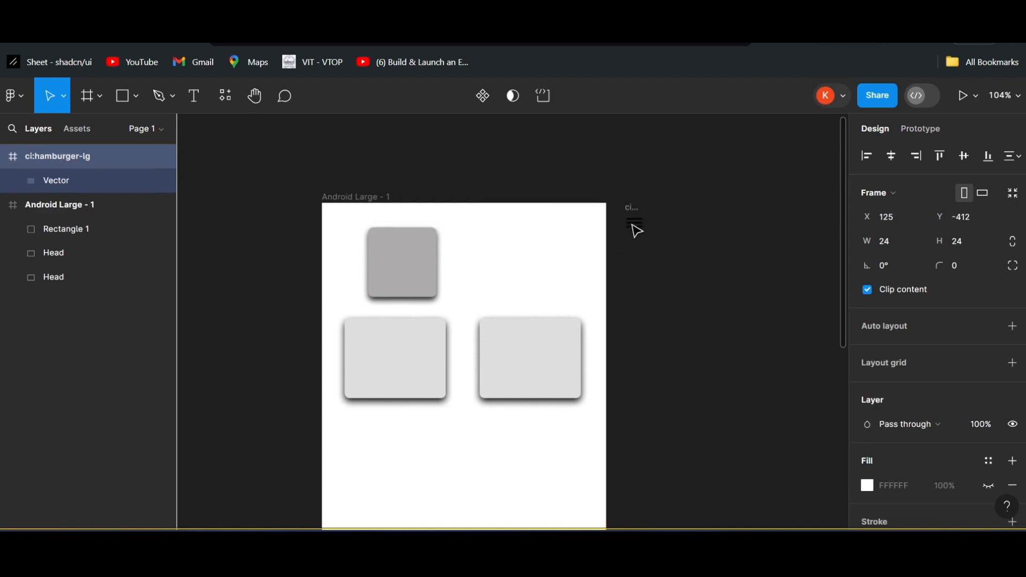
Bring the Android Large frame to front and move the hamburger icon's vector into it at about X 281, Y 31
right_click(580, 247)
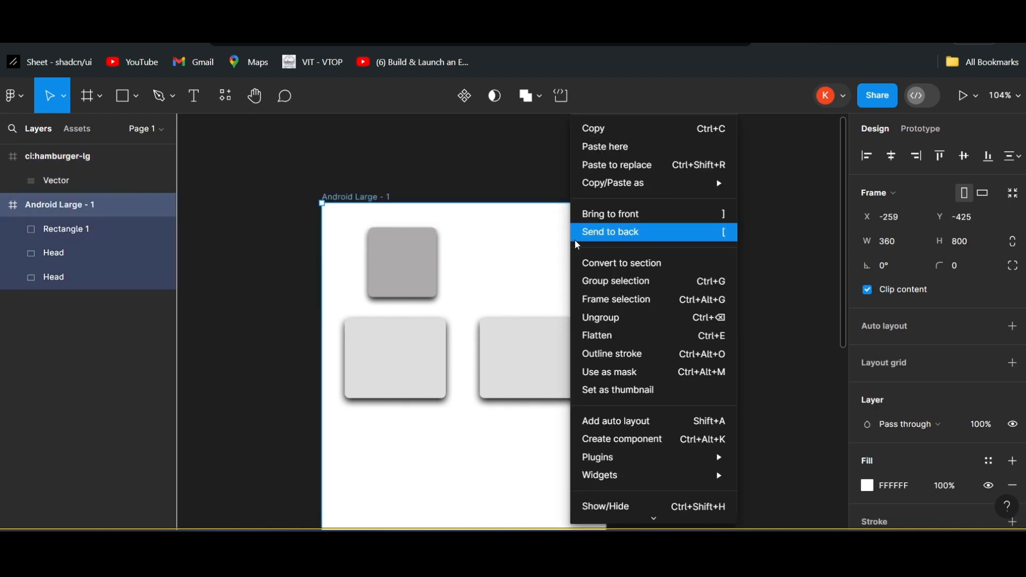
left_click(595, 213)
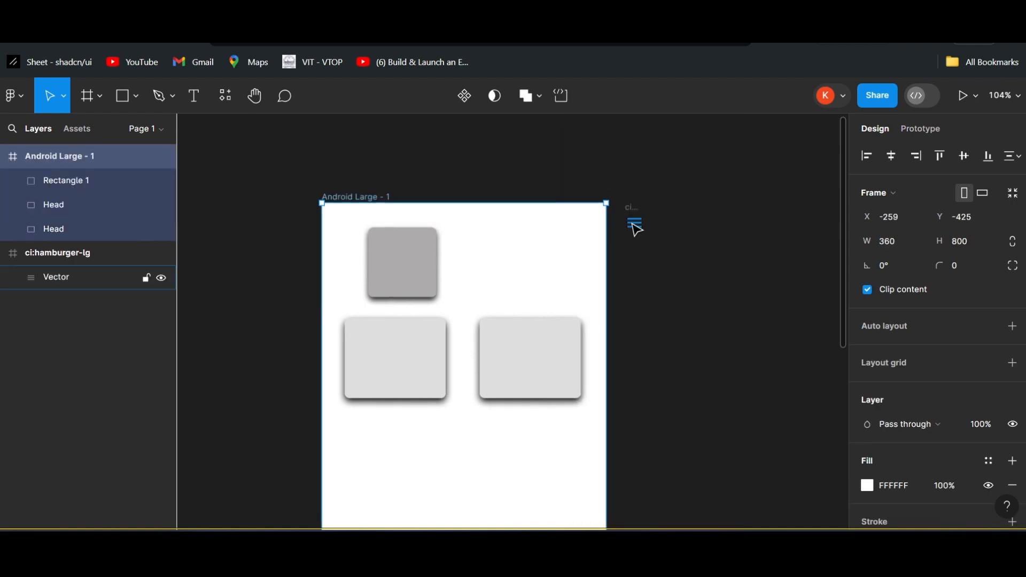
left_click(634, 223)
left_click_drag(608, 239, 554, 237)
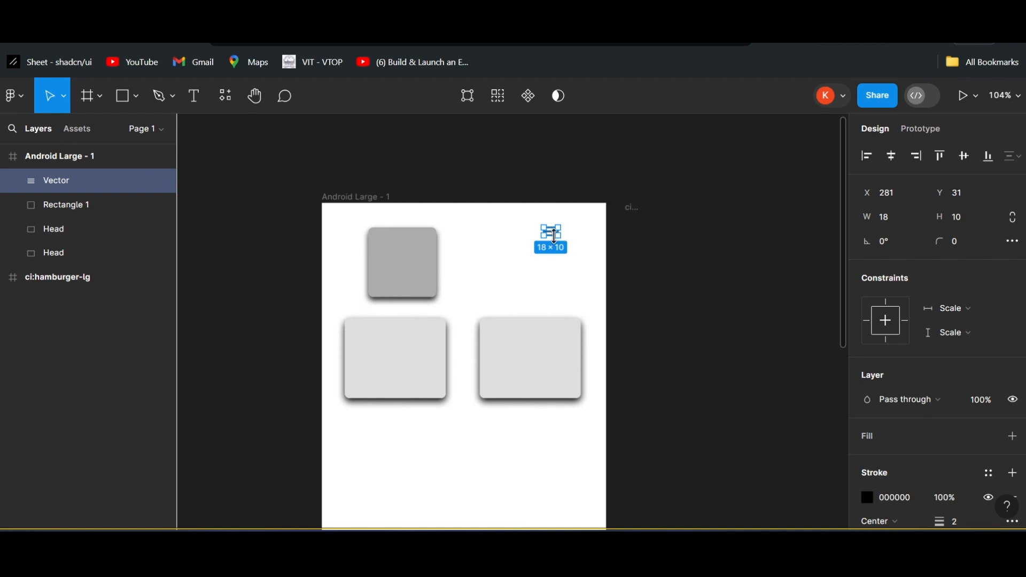
Enlarge the hamburger vector to about 21 × 16 and shift it right to about X 297
mouse_move(561, 237)
left_mouse_down()
mouse_move(564, 252)
mouse_move(561, 242)
left_mouse_up()
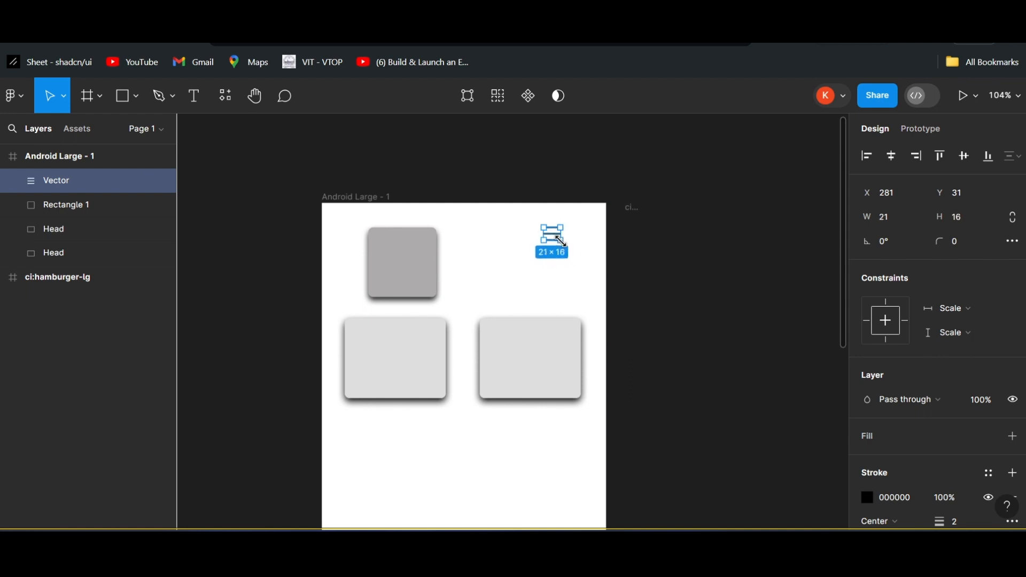
scroll(563, 240, "up", 3)
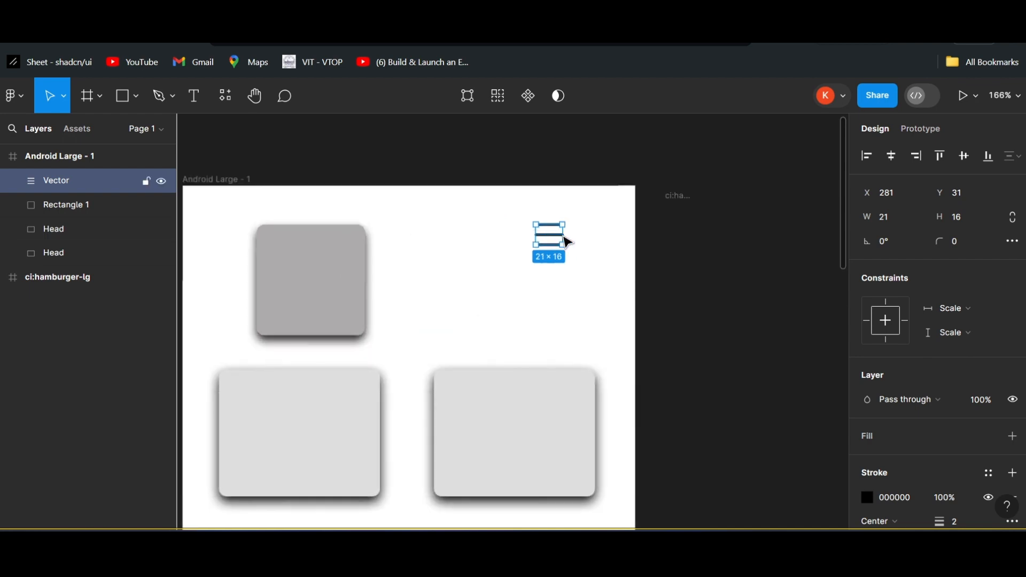
left_click_drag(551, 234, 568, 236)
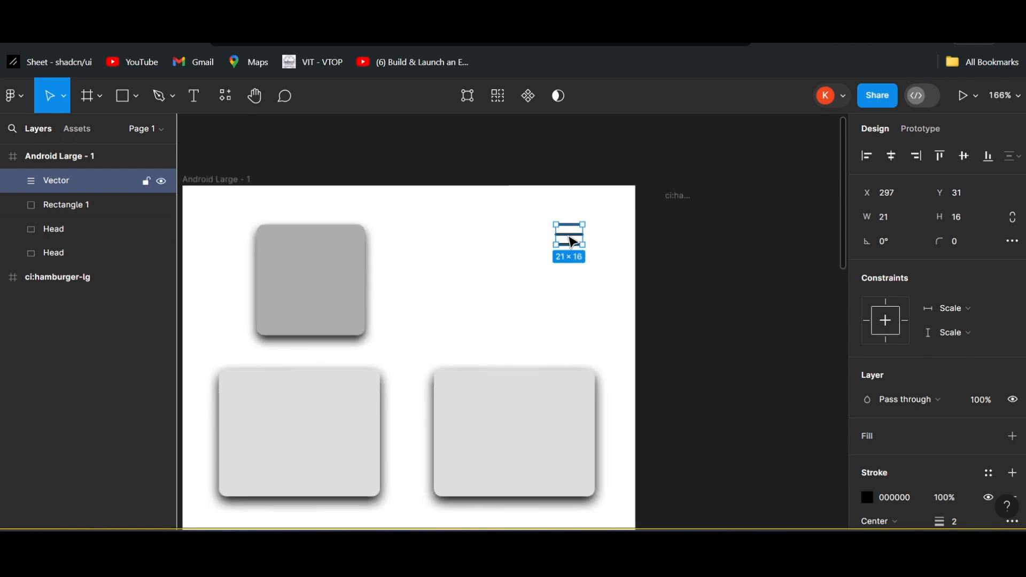
Bring the hamburger vector to front and move it beside the dark grey square at about X 157, Y 67
right_click(568, 239)
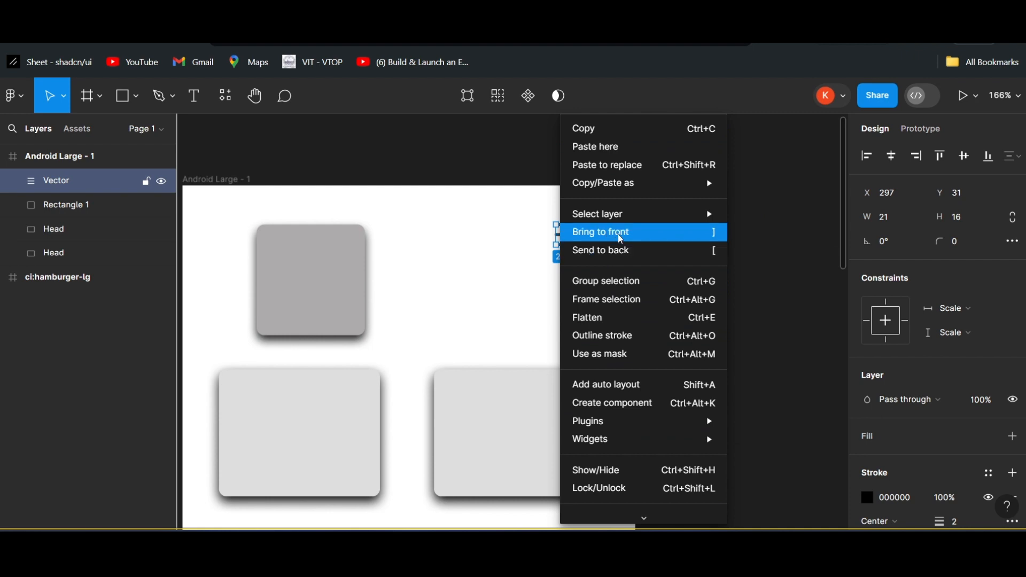
left_click(620, 235)
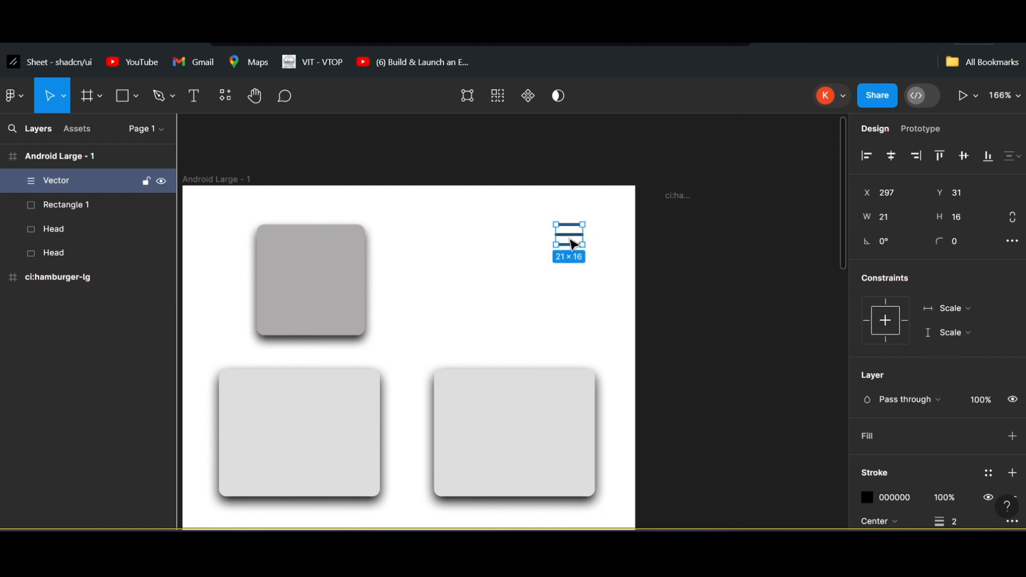
left_click_drag(567, 238, 384, 288)
Bring the dark grey Rectangle 1 to front and move it to the other side of the hamburger icon, about X 200, Y 35
left_click(327, 289)
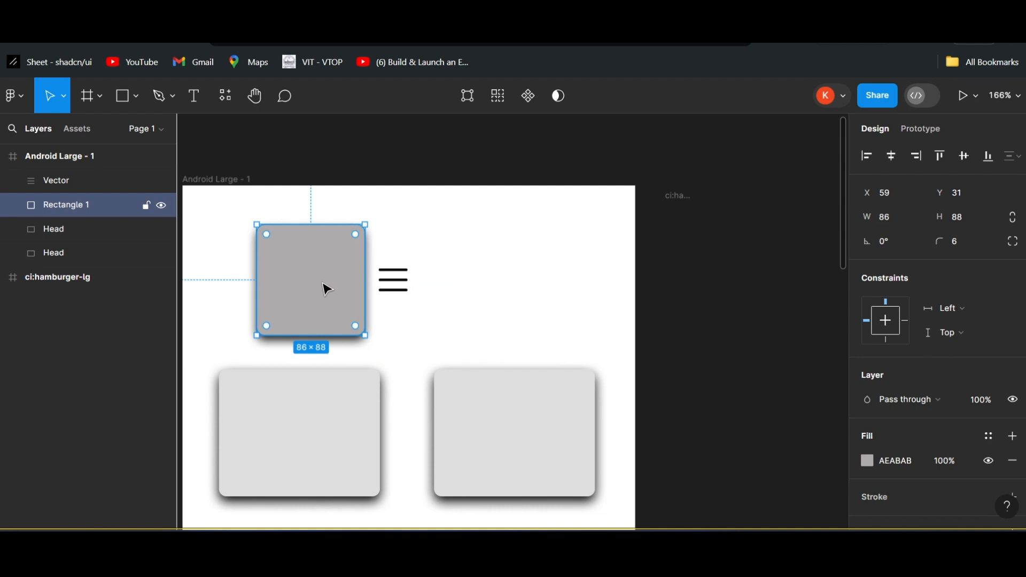
right_click(325, 287)
left_click(370, 233)
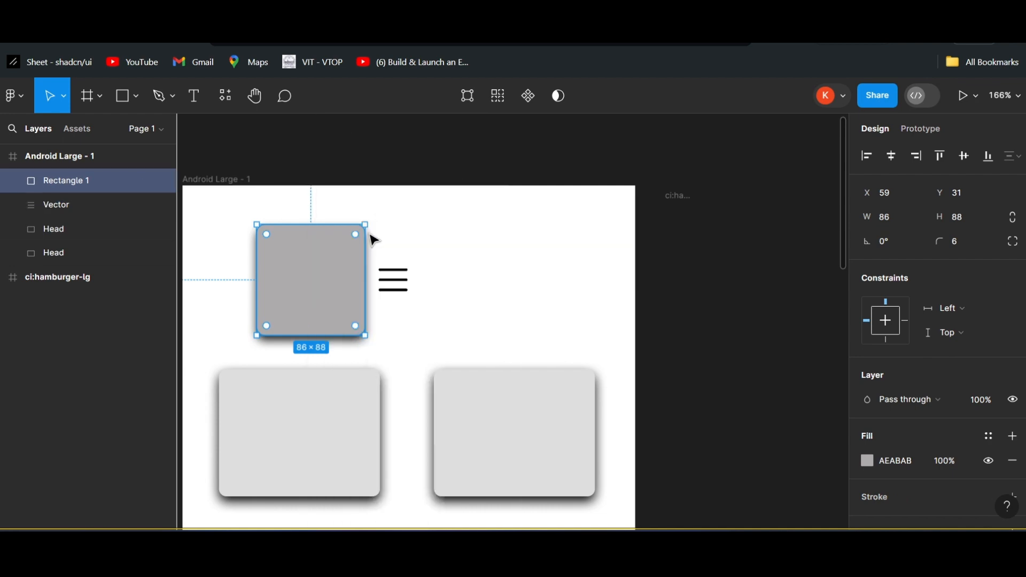
left_click(394, 285)
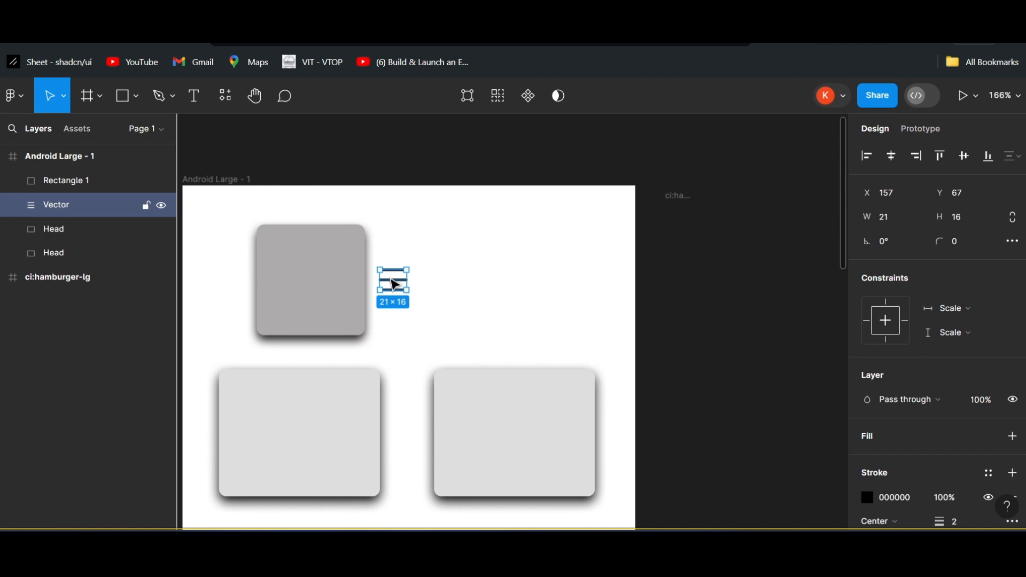
left_click(309, 278)
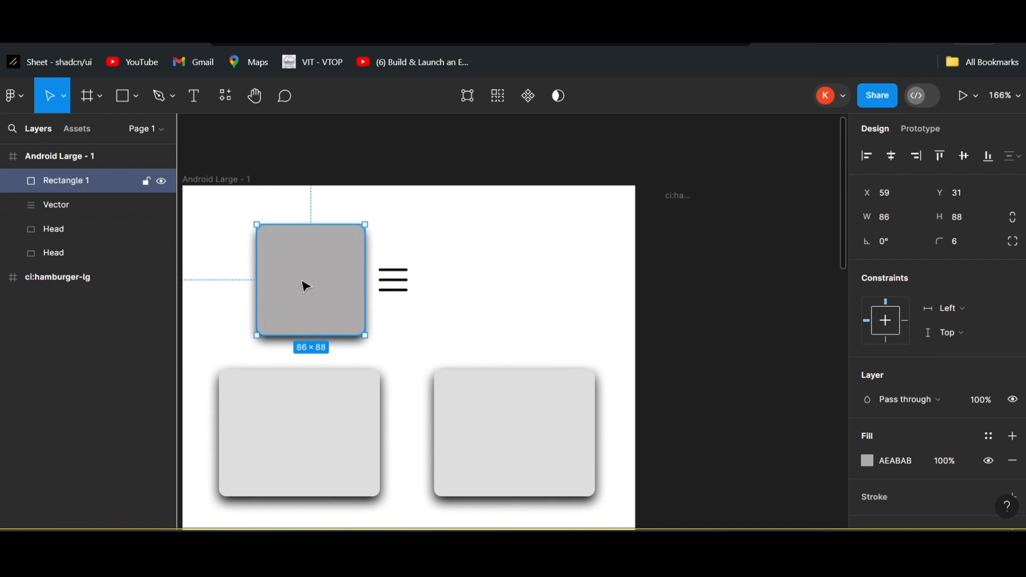
left_click_drag(306, 286, 465, 289)
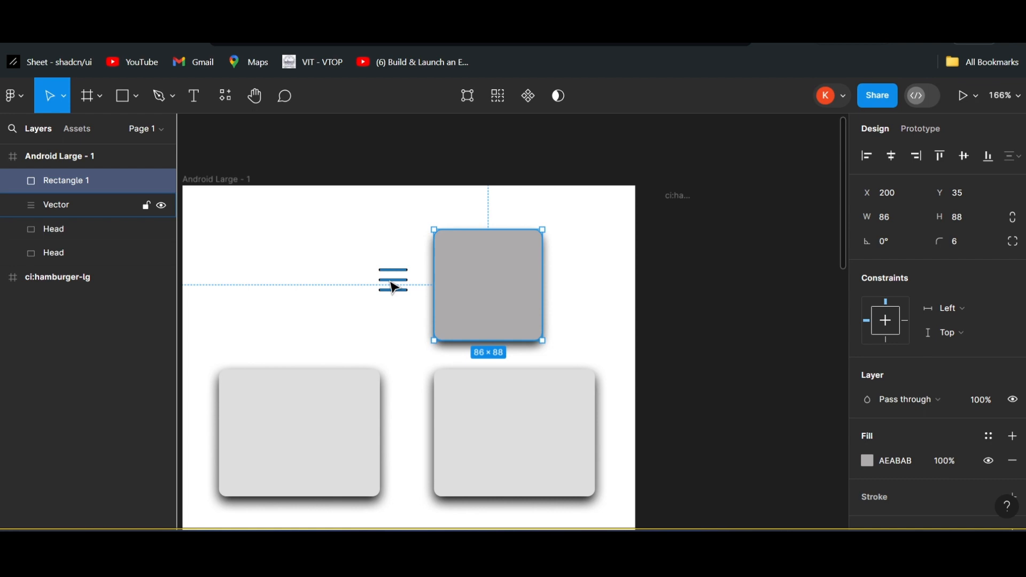
Bring the hamburger vector to front and place Rectangle 1 behind it at about X 124, Y 35
right_click(393, 288)
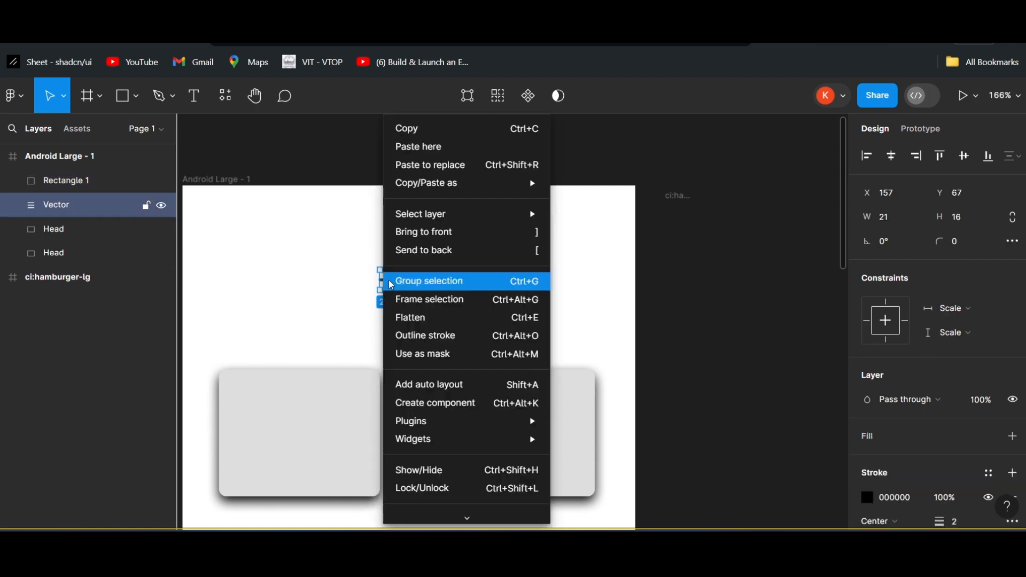
left_click(425, 235)
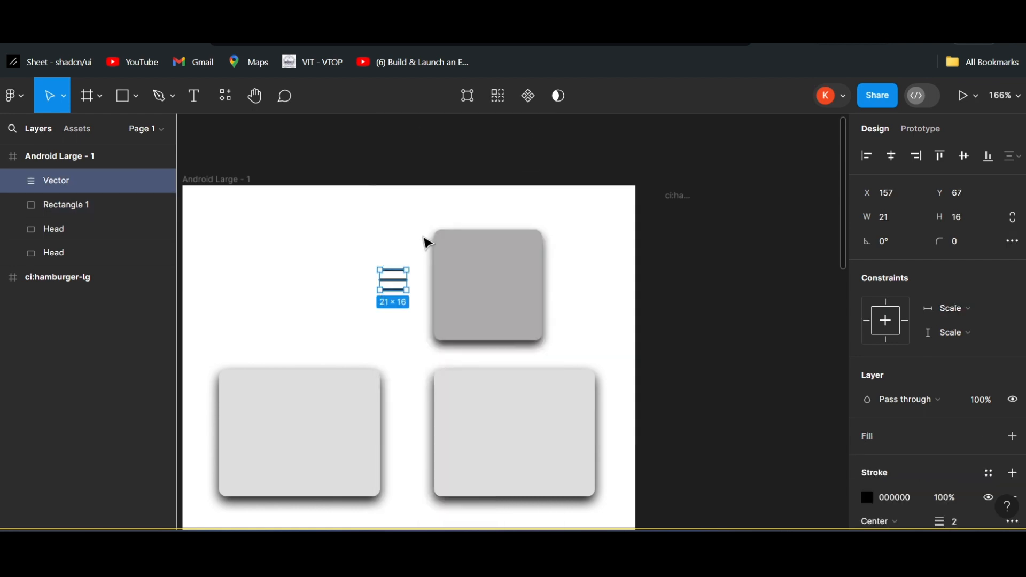
left_click(501, 283)
left_click_drag(483, 281, 407, 279)
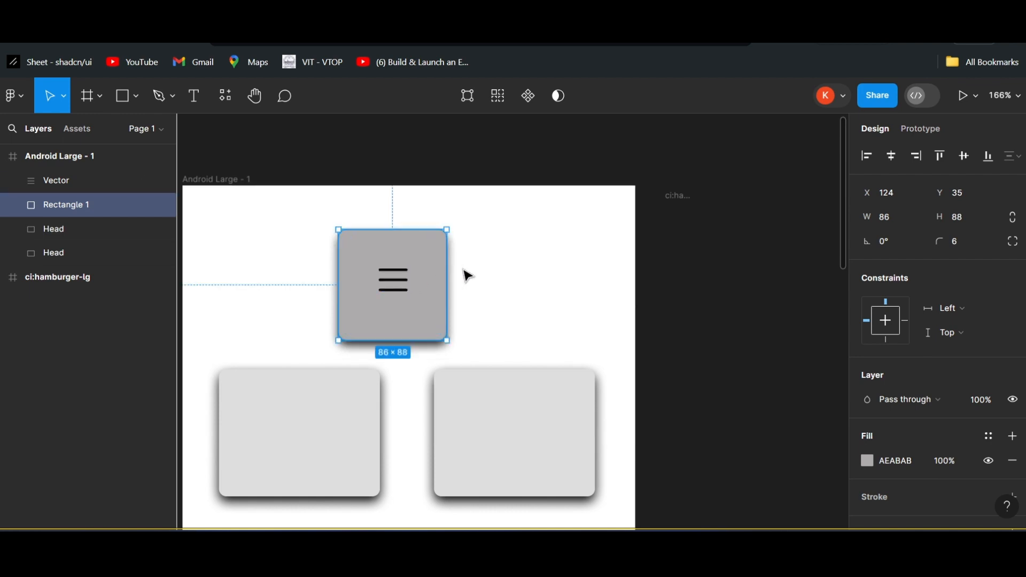
left_click(691, 388)
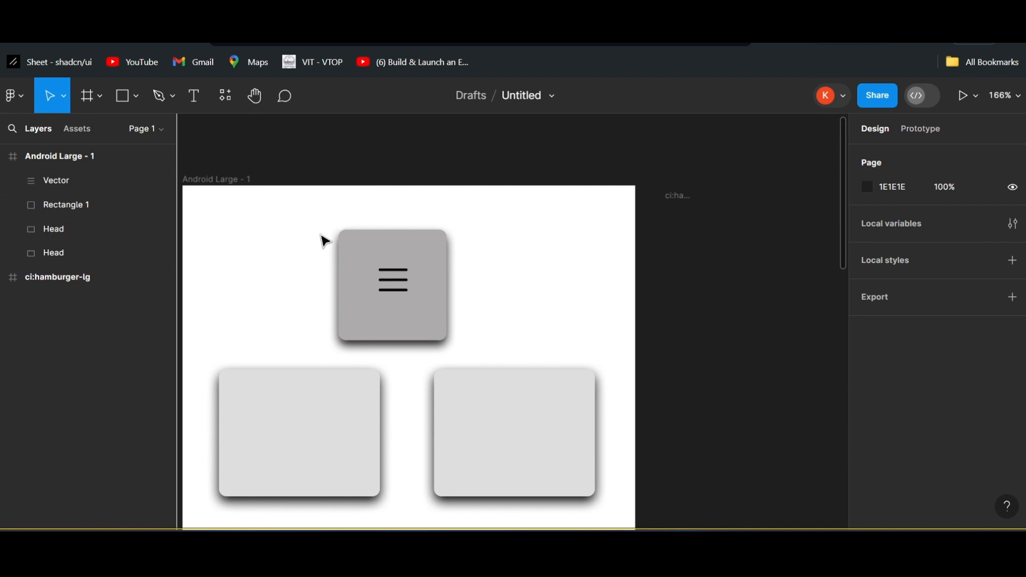
Rename the dark grey Rectangle 1 layer as Button and move it slightly to about X 130, Y 31
left_click(356, 262)
left_click(358, 263)
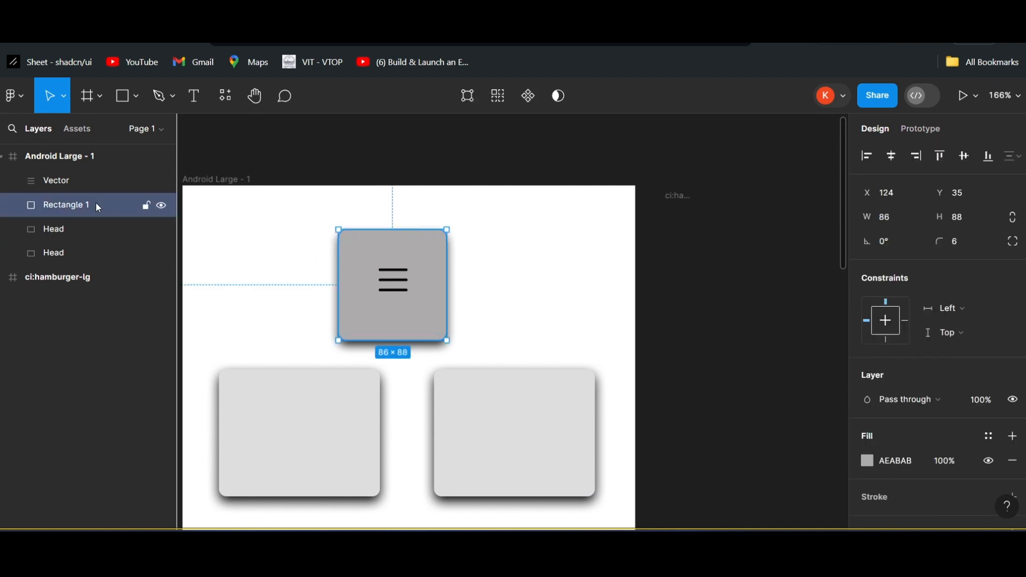
right_click(81, 207)
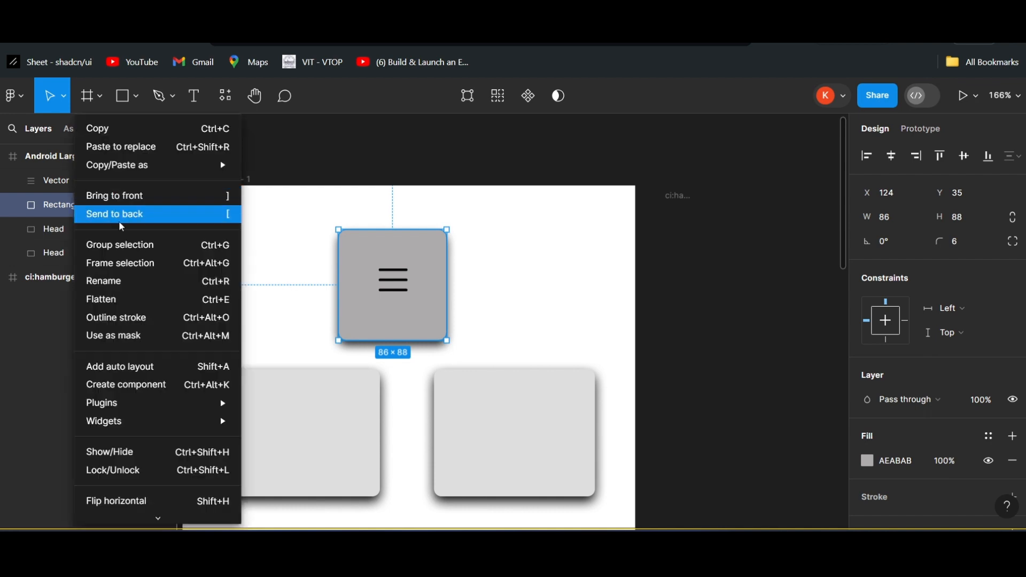
right_click(60, 202)
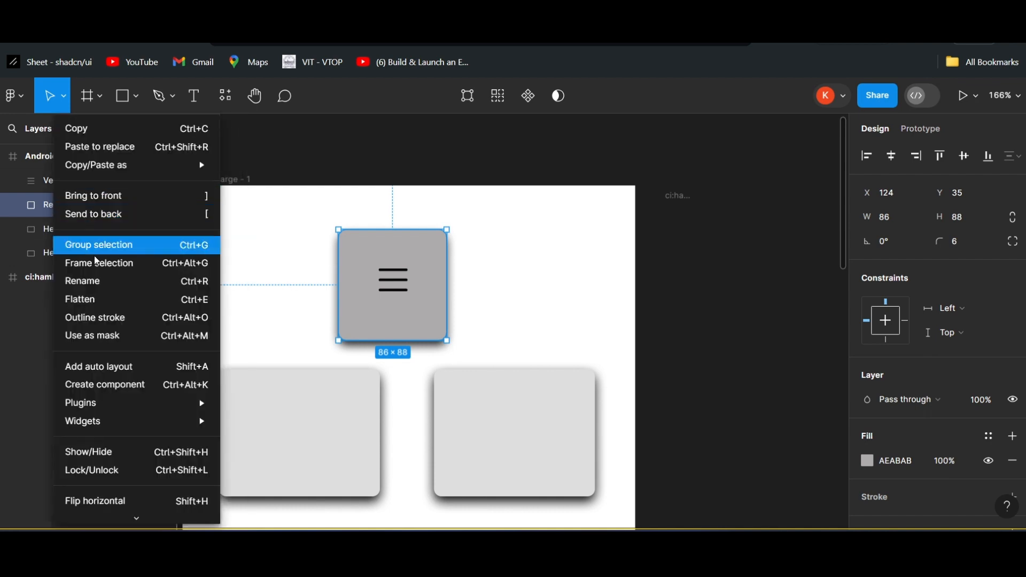
left_click(106, 281)
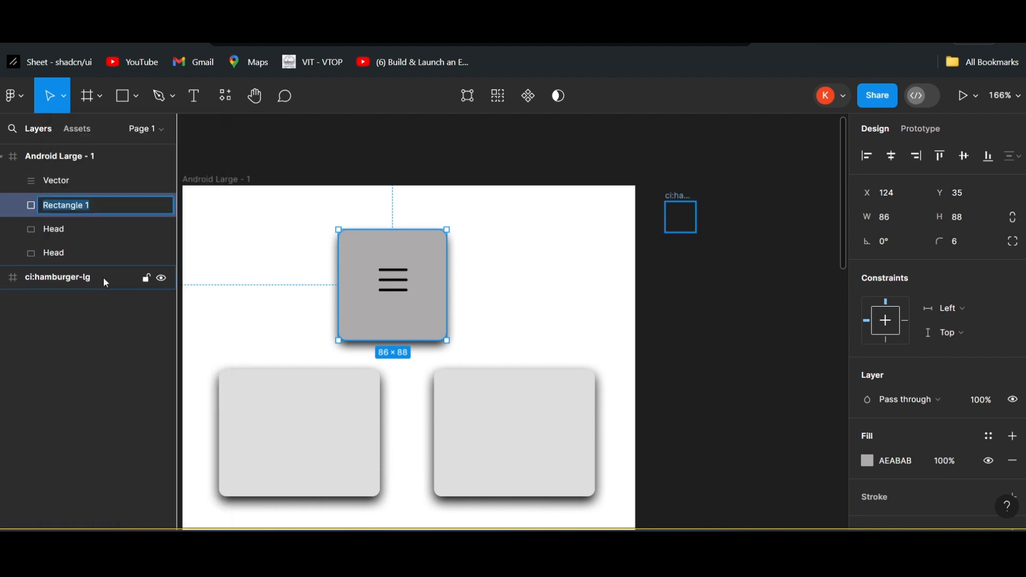
key("BackSpace")
type("Button")
key("Return")
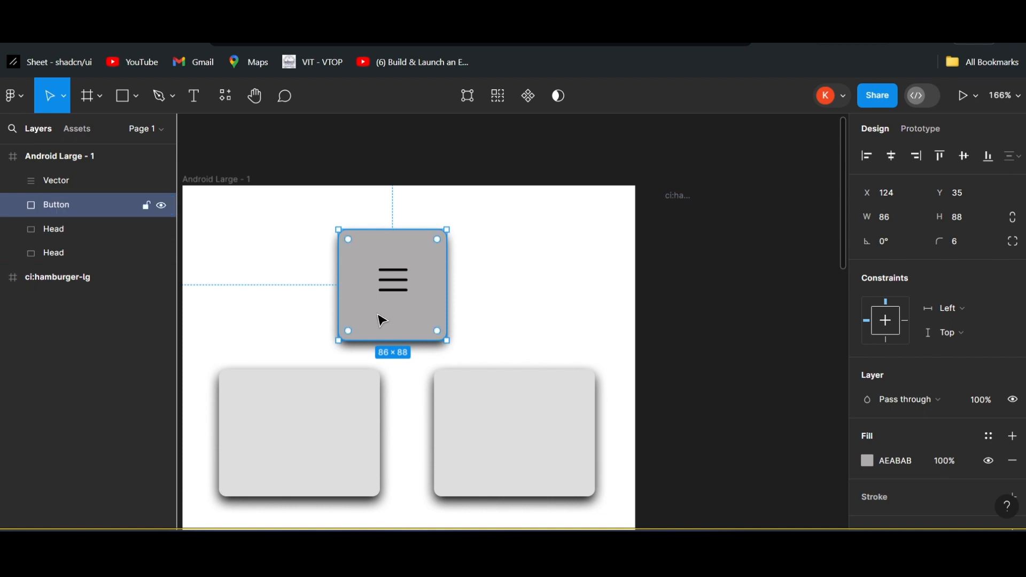
mouse_move(350, 320)
left_mouse_down()
mouse_move(279, 305)
mouse_move(389, 316)
mouse_move(366, 317)
left_mouse_up()
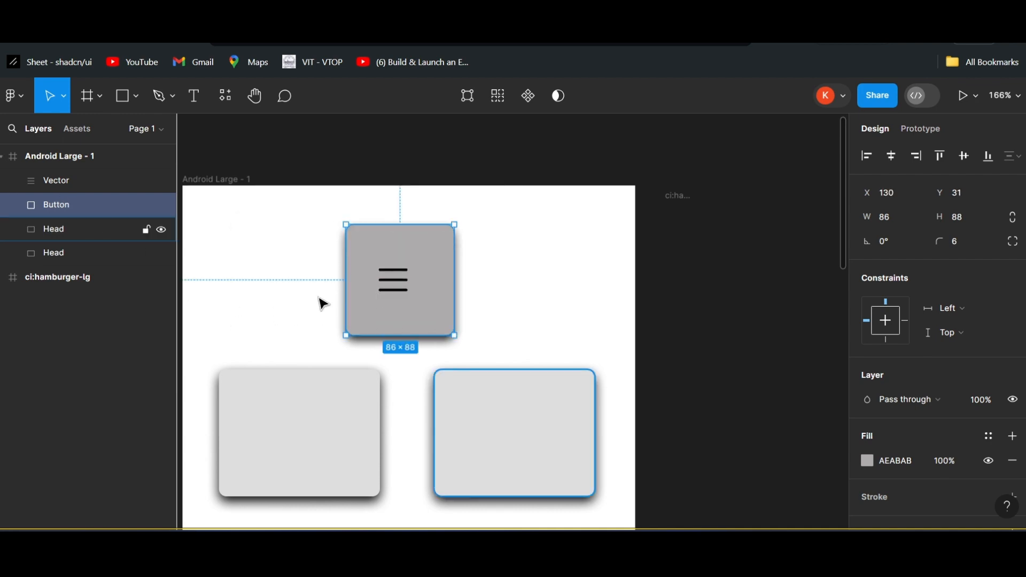
Enlarge the light grey Head rectangle at X 29 to about 151 × 113 and shift it down to about Y 191
left_click(301, 422)
scroll(406, 370, "down", 3)
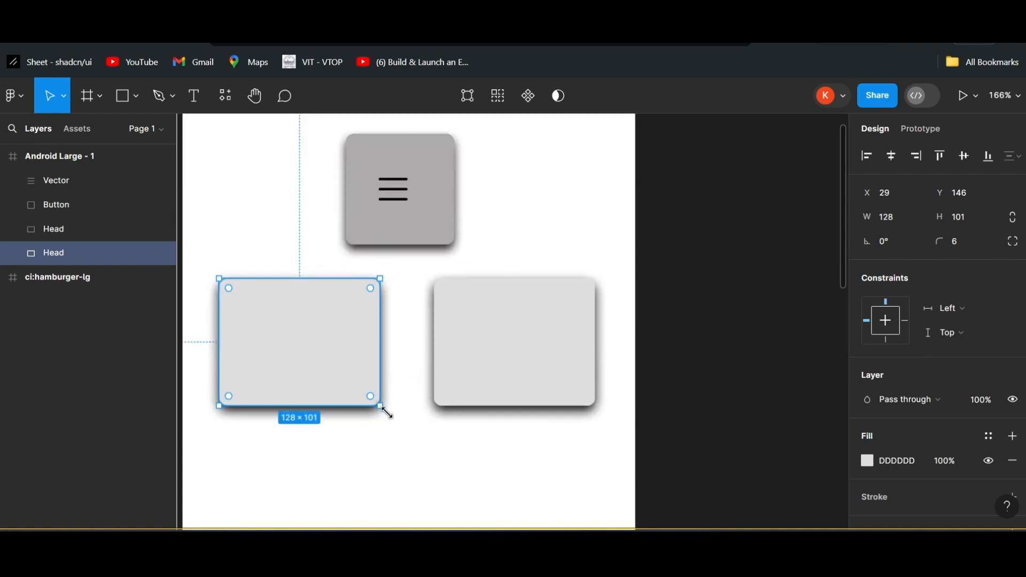
left_click_drag(384, 409, 411, 423)
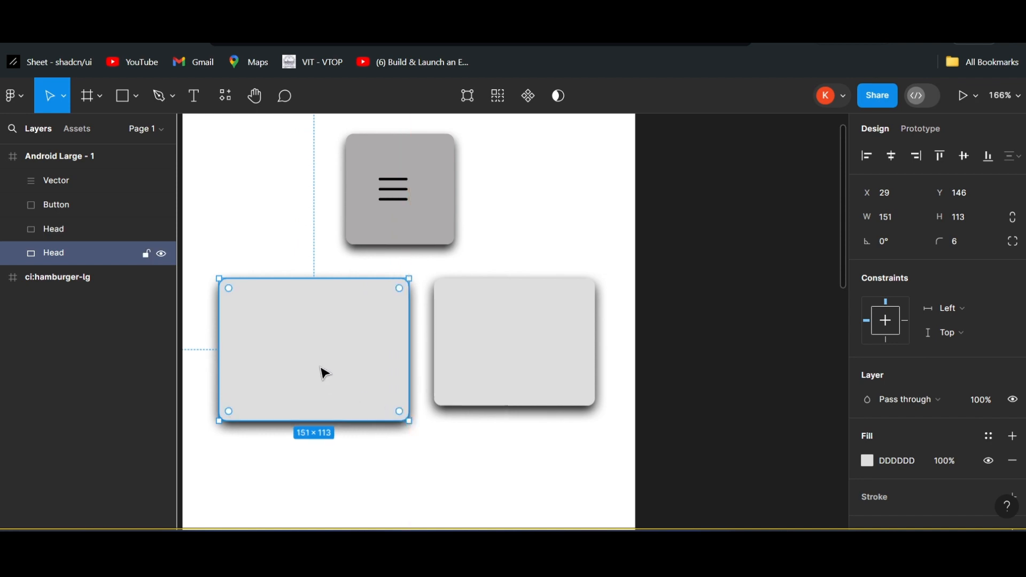
scroll(325, 373, "down", 5)
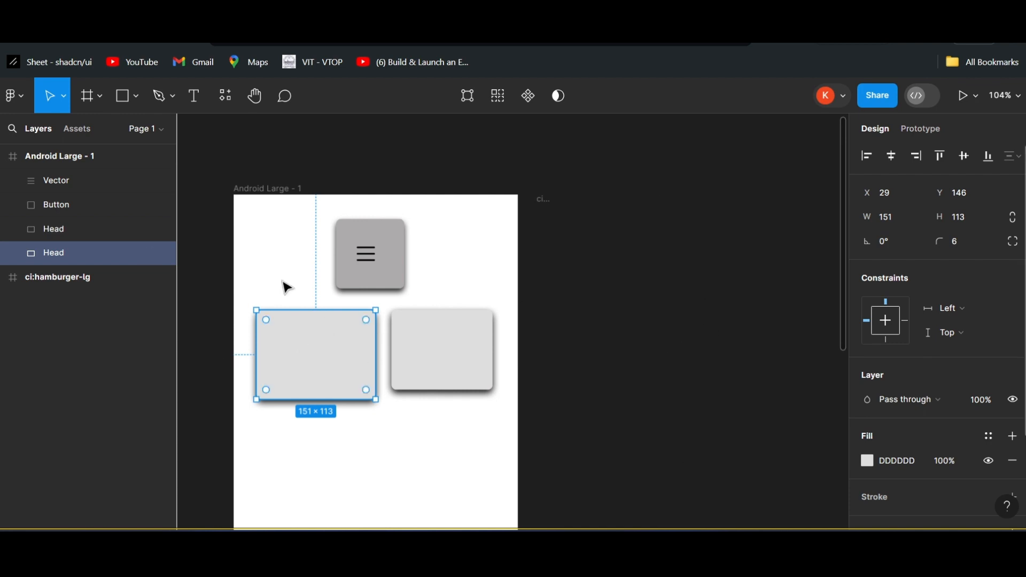
key("Down")
key("Down")
key("Down")
key("Down")
key("Down")
key("Down")
key("Down")
key("Down")
key("Down")
key("Down")
key("Down")
key("Down")
key("Down")
key("Down")
key("Down")
key("Down")
key("Down")
key("Down")
key("Down")
key("Down")
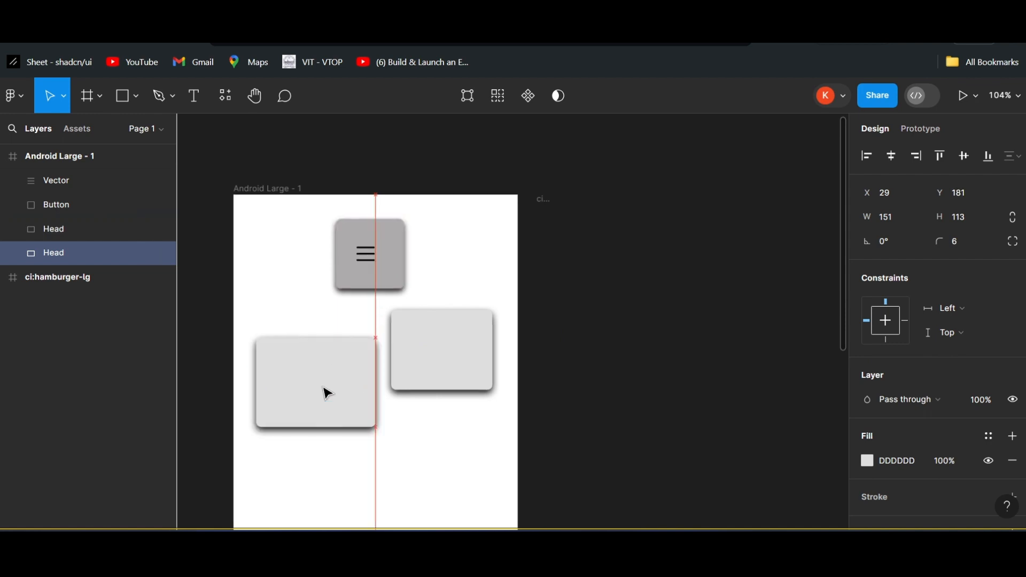
Move Button over the enlarged Head rectangle and shrink it to about 76 × 57 at X 66, Y 211
left_click_drag(389, 275, 345, 402)
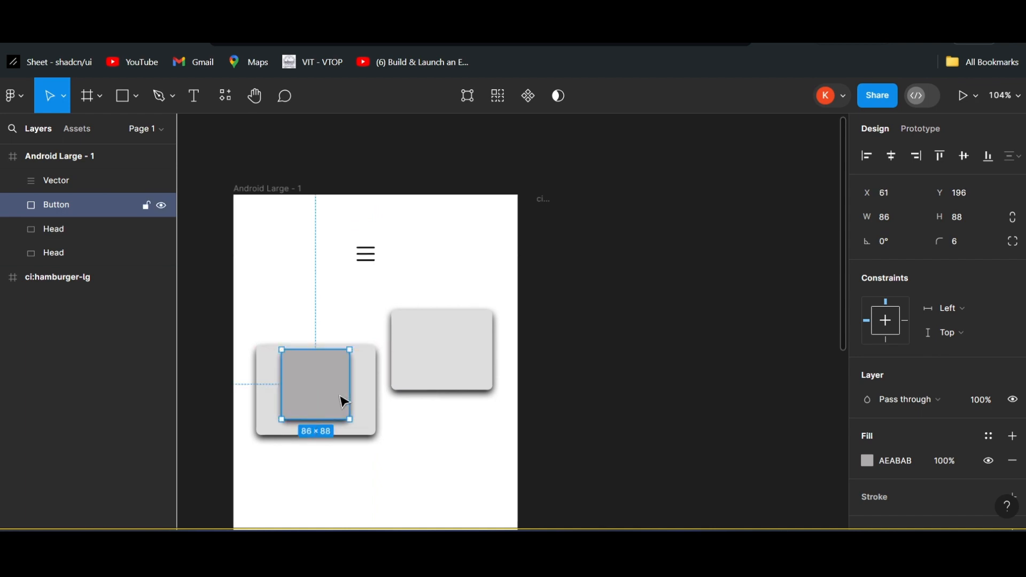
scroll(339, 413, "up", 5)
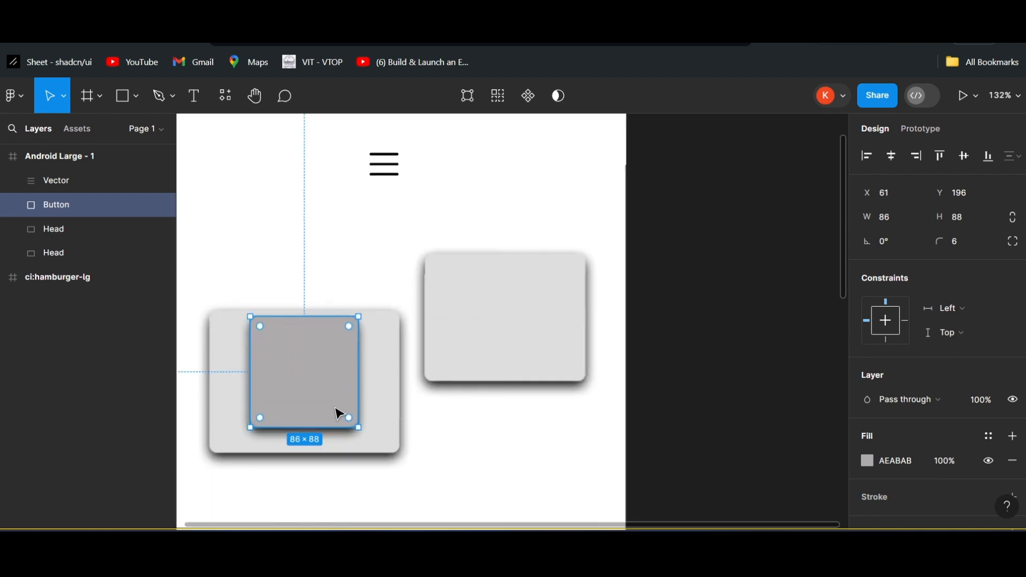
left_click_drag(367, 294, 350, 343)
left_click_drag(298, 393, 346, 345)
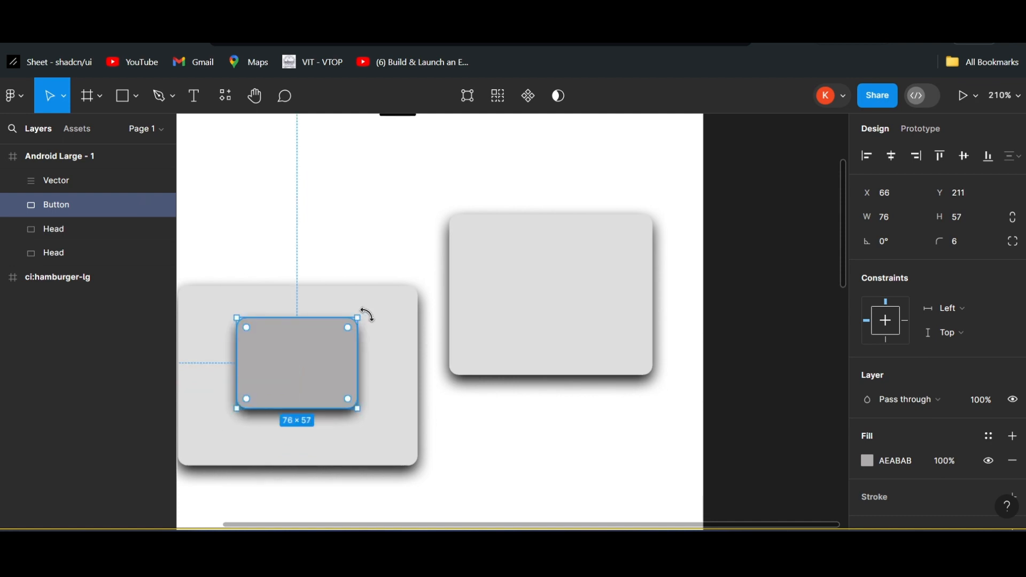
Group the enlarged Head rectangle on its own and expand the new group in the layer list
left_click(399, 319)
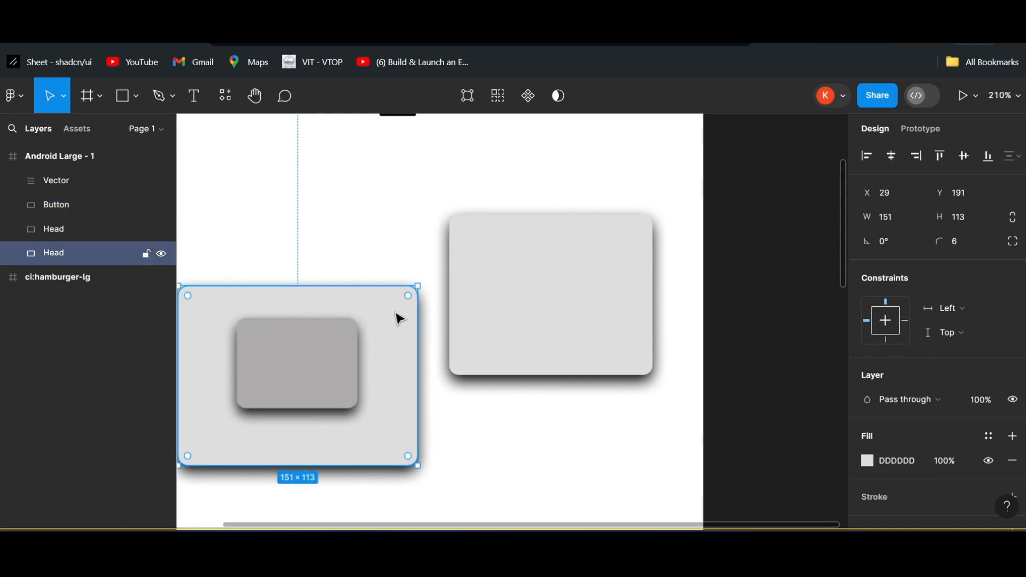
left_click(332, 370)
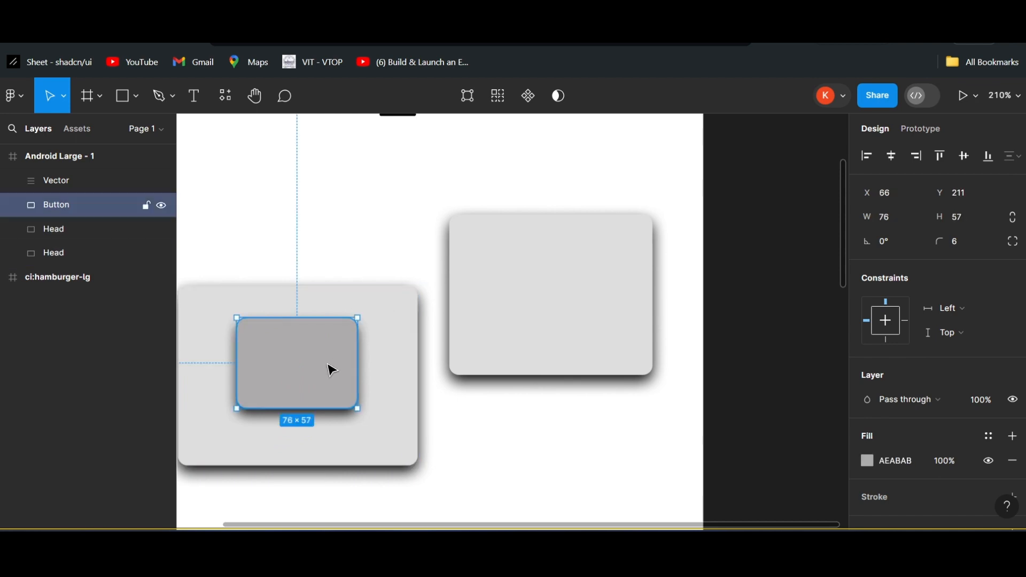
left_click(396, 336)
scroll(531, 334, "left", 5)
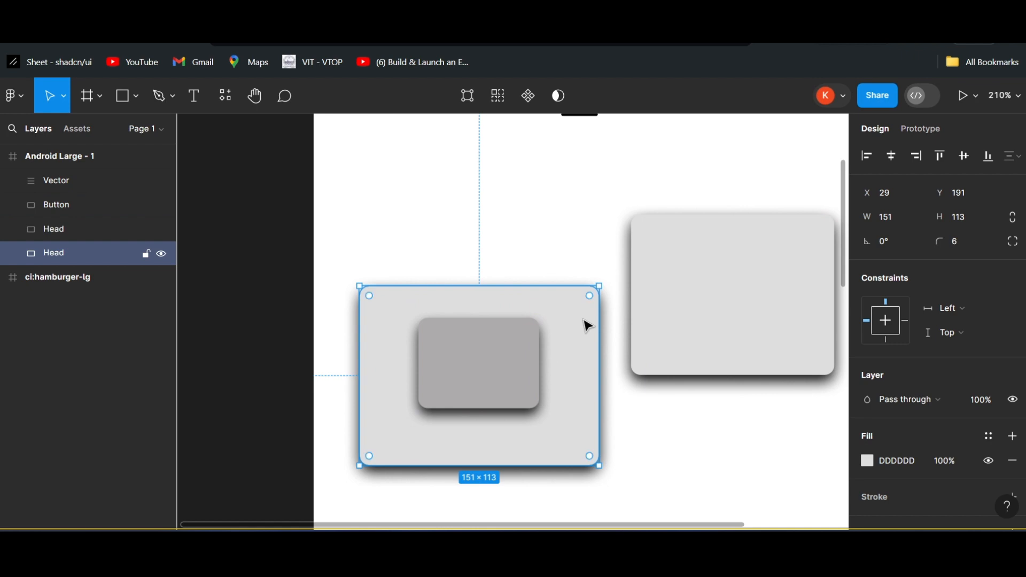
right_click(64, 252)
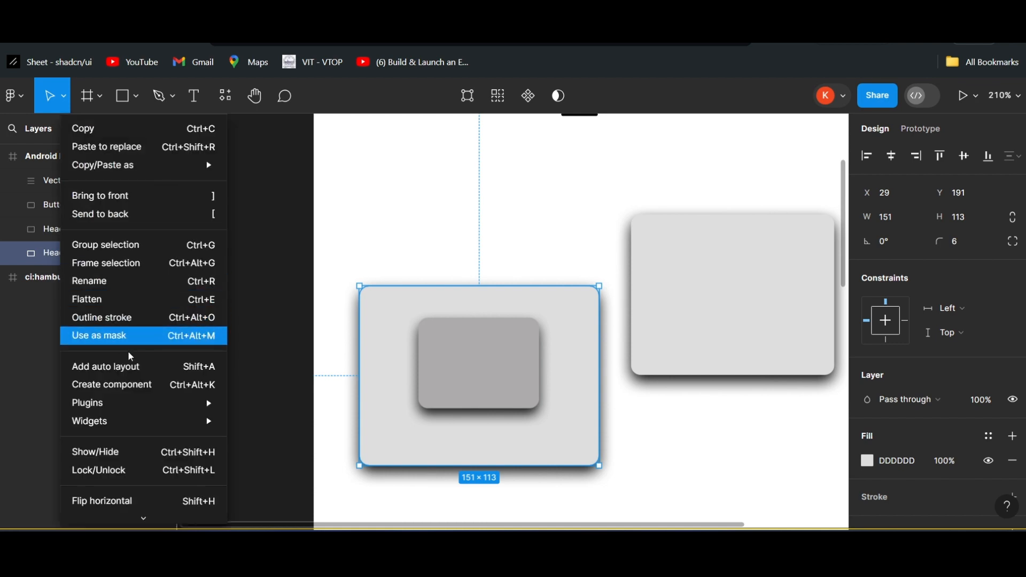
scroll(130, 357, "down", 1)
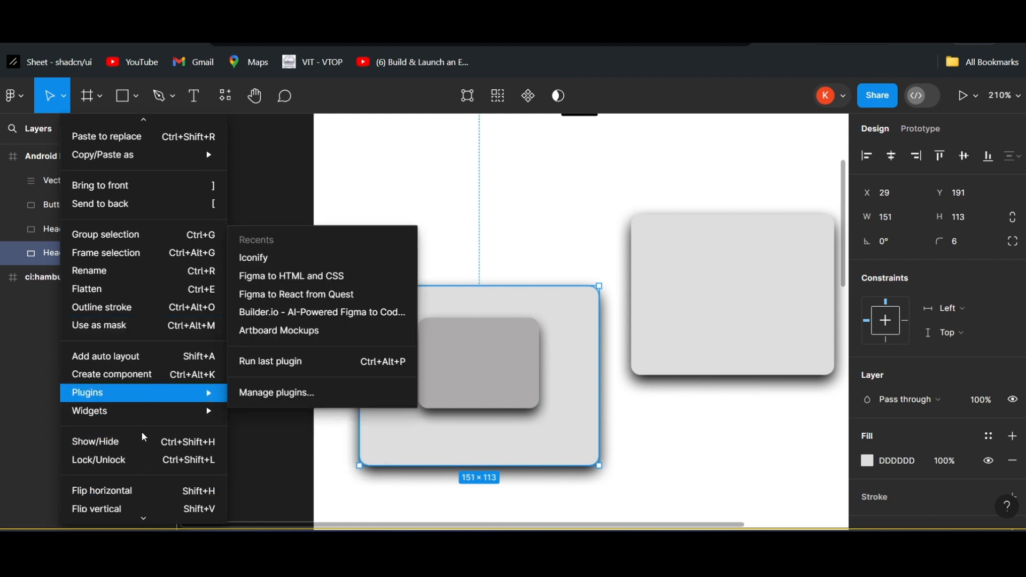
scroll(147, 395, "up", 1)
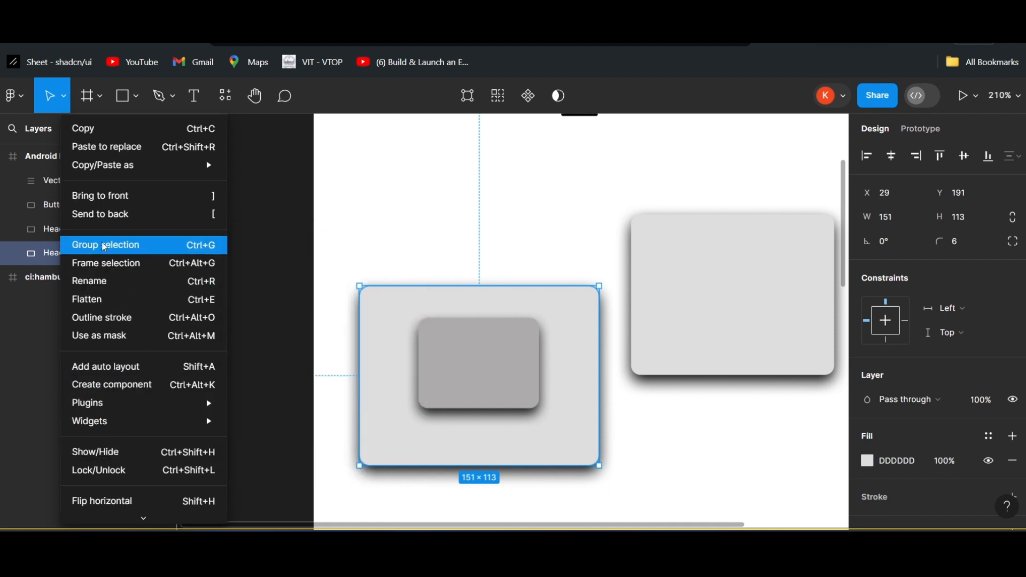
left_click(153, 247)
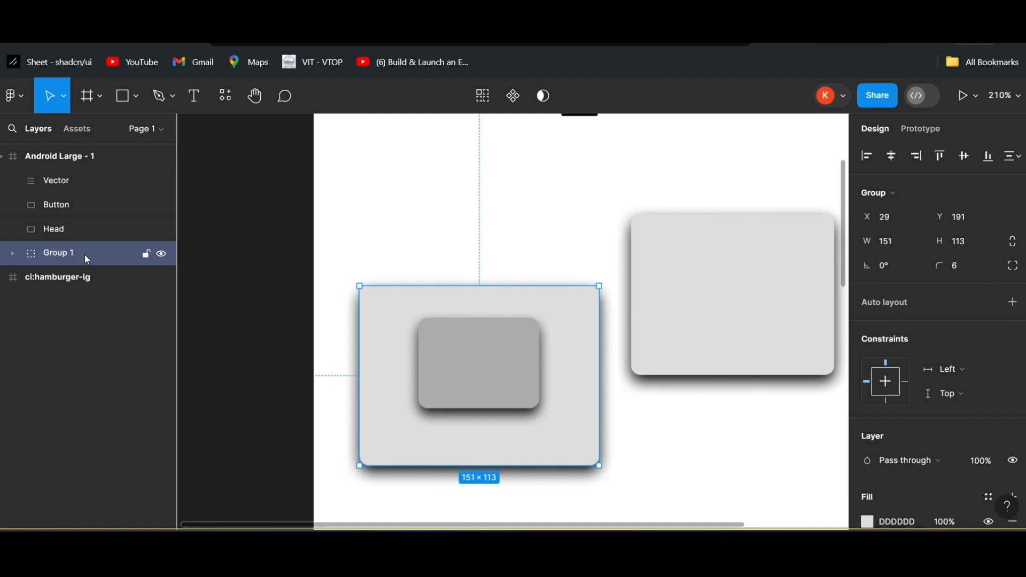
left_click(12, 254)
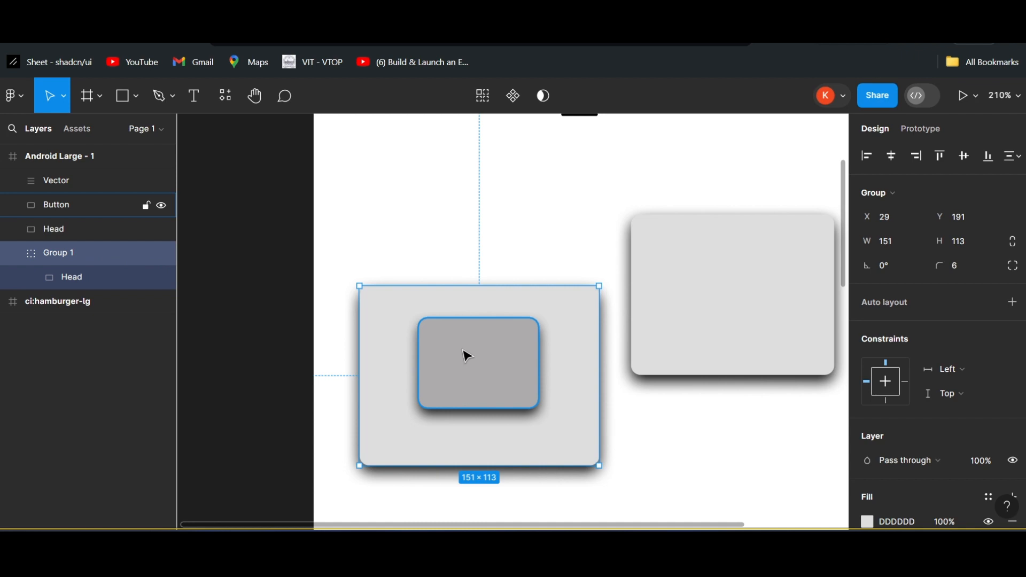
Move Button off the Head rectangle to about X 81, Y 134 and nest its layer inside Group 1 above Head
left_click_drag(467, 356, 492, 235)
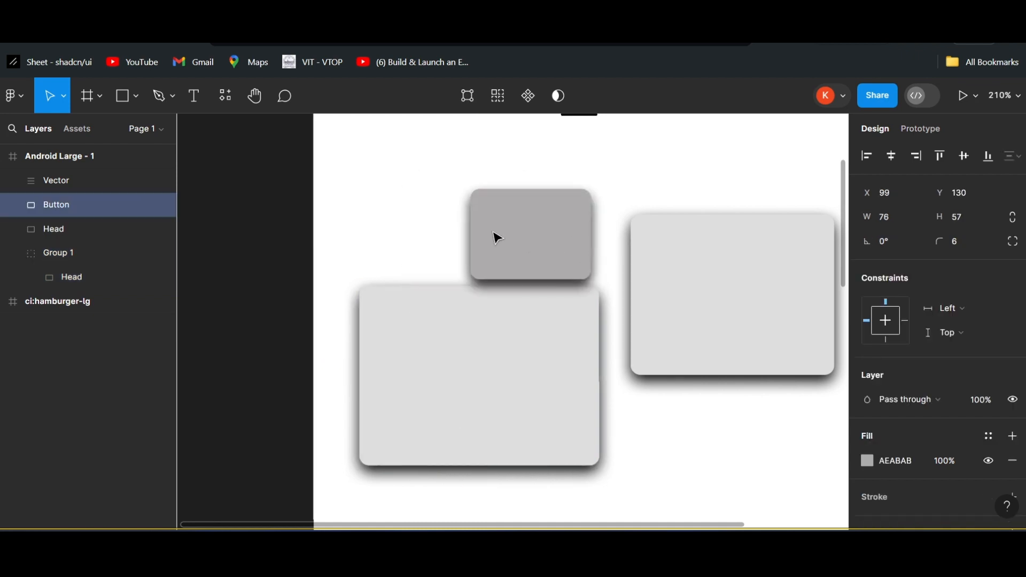
left_click(73, 254)
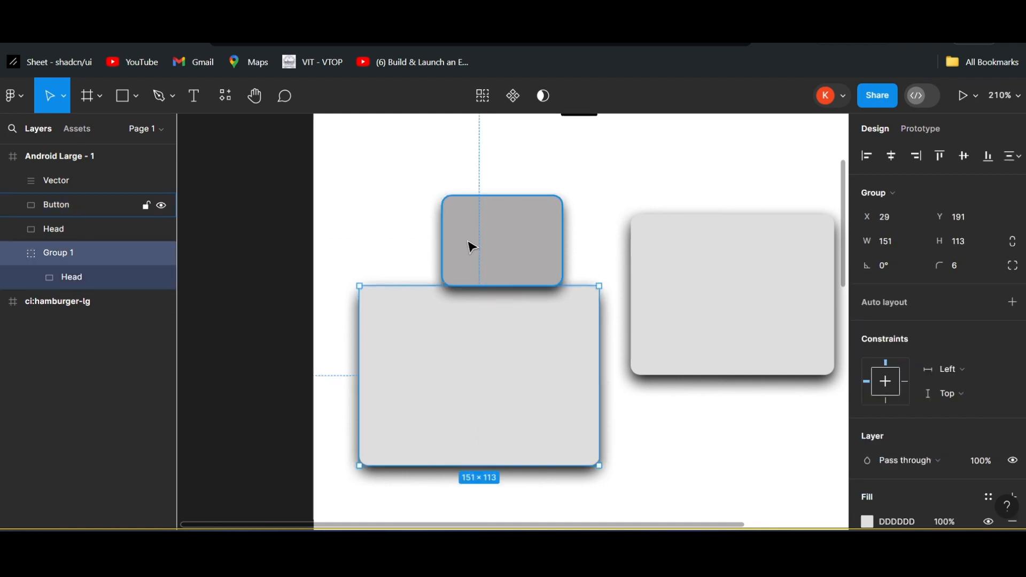
left_click(497, 241)
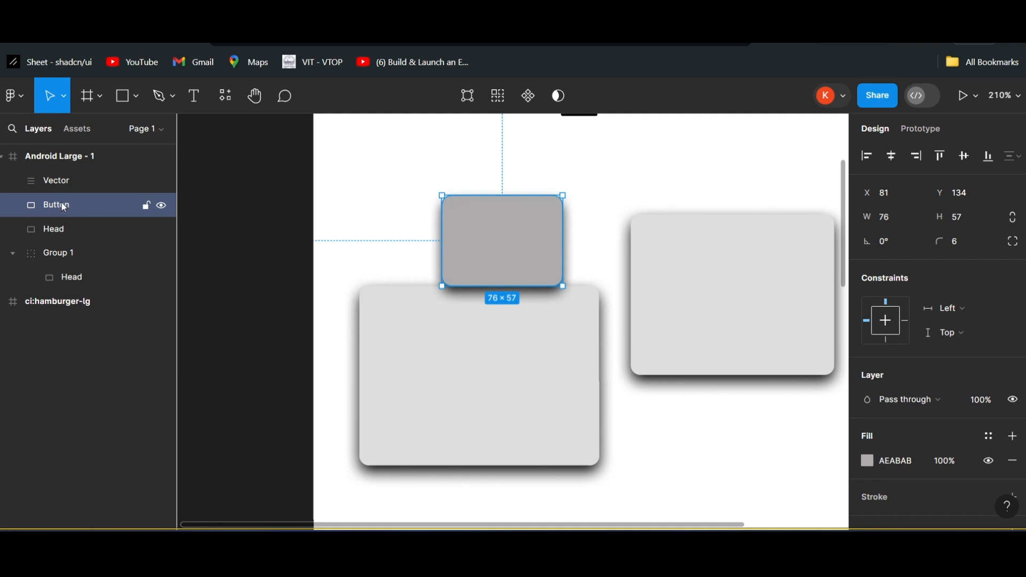
left_click_drag(64, 207, 83, 264)
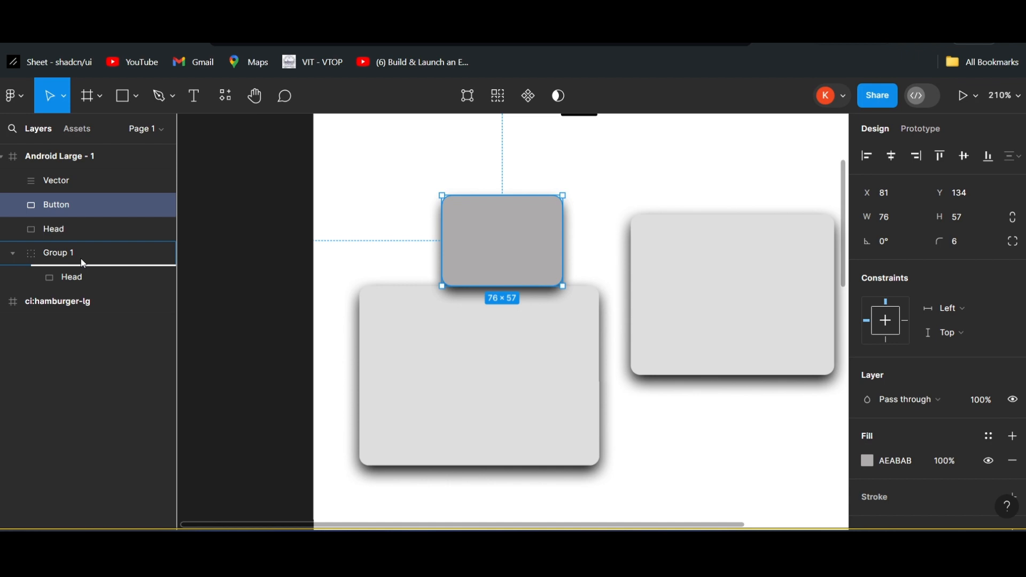
left_click_drag(81, 259, 81, 259)
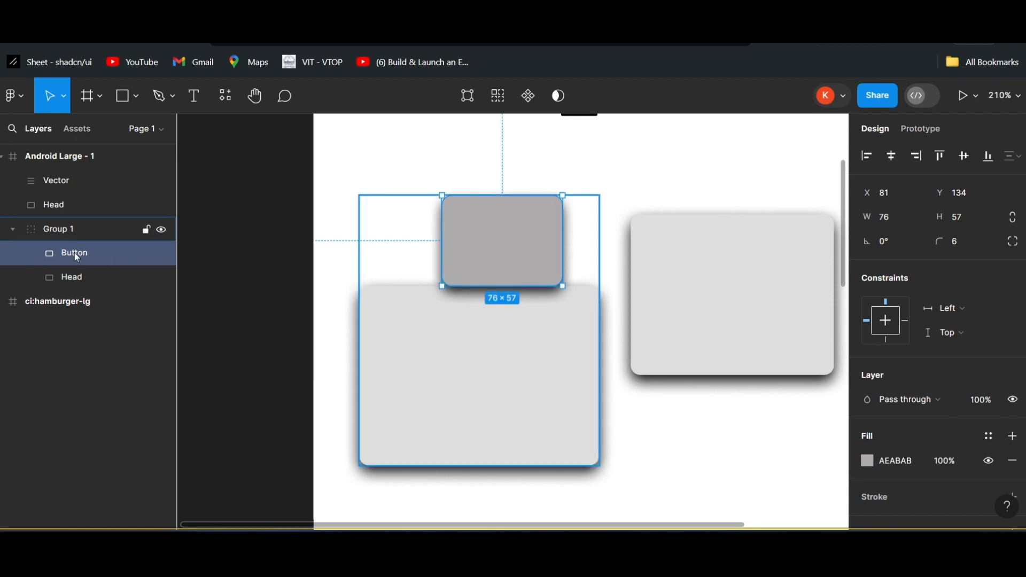
Place the grouped Button back over the middle of the Head rectangle at about X 66, Y 213
left_click_drag(499, 260, 476, 359)
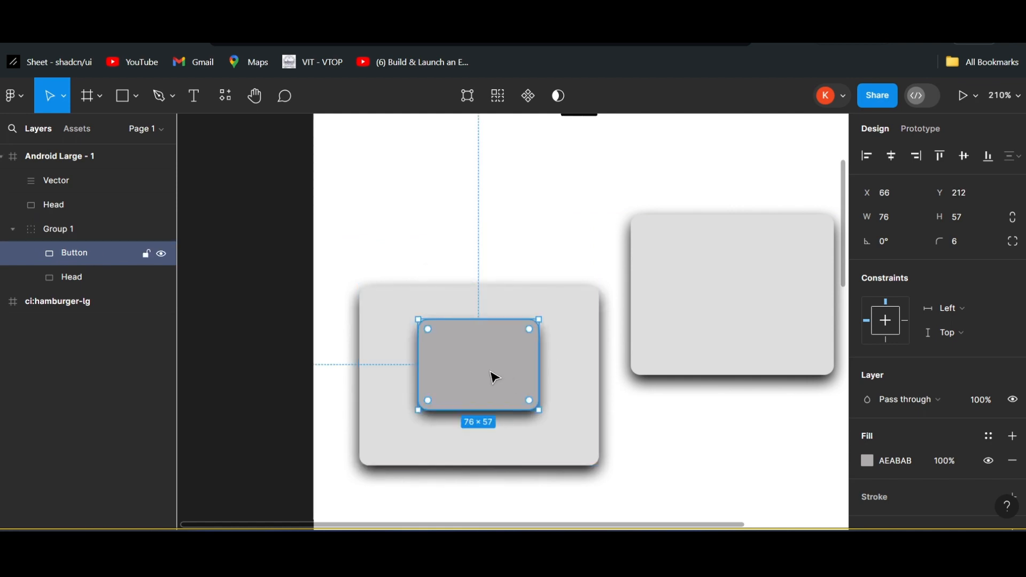
key("ctrl+z")
left_click_drag(387, 361, 474, 369)
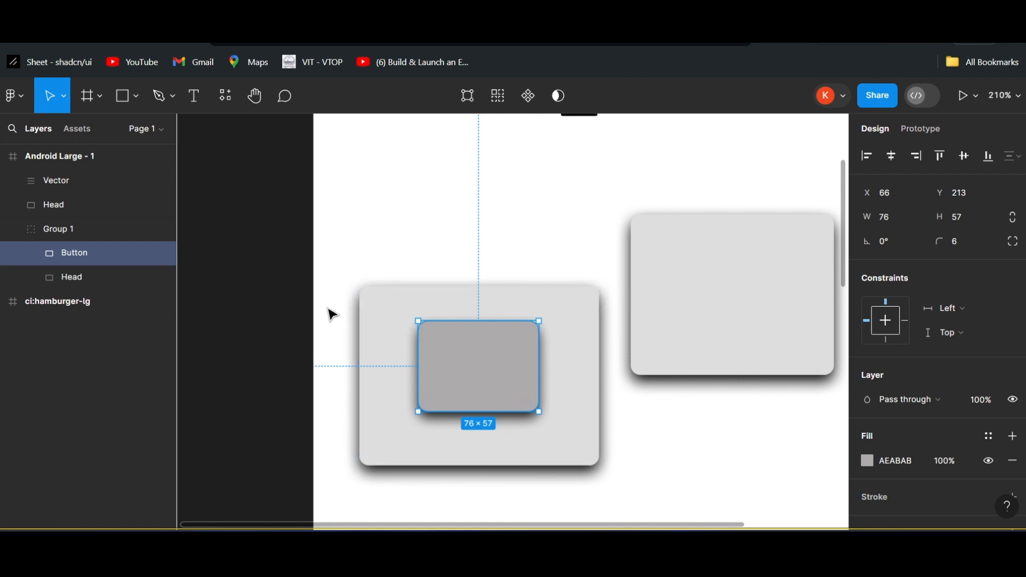
left_click(12, 230)
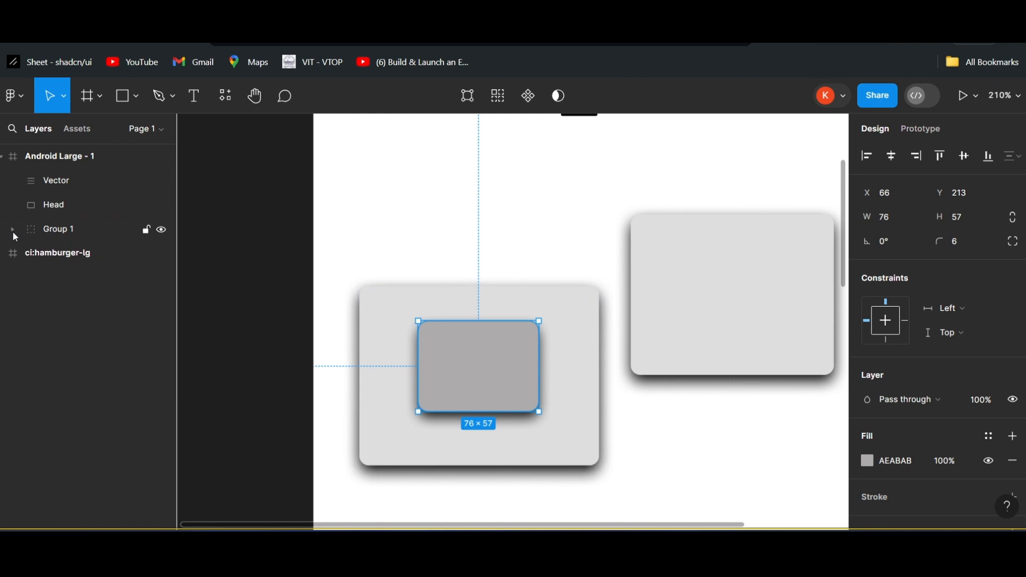
left_click(13, 229)
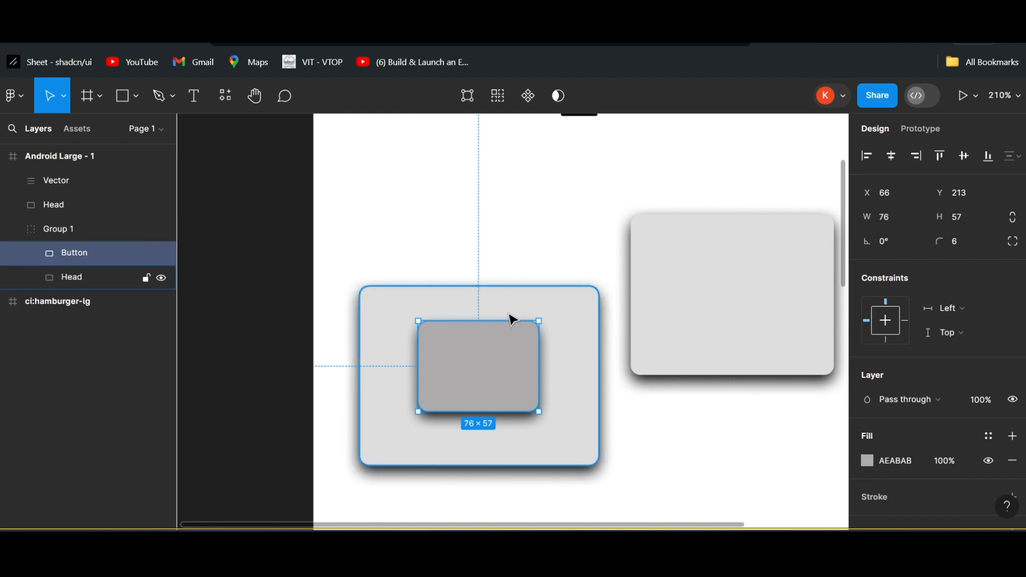
Copy the enlarged Head rectangle onto the empty canvas beside the frame and delete that copy
scroll(512, 319, "down", 5)
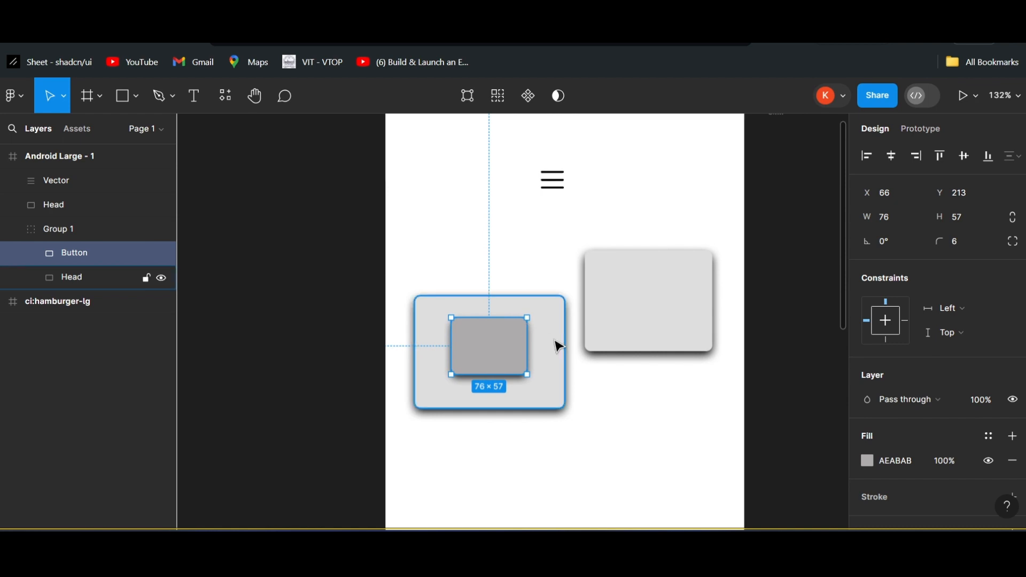
left_click(557, 345)
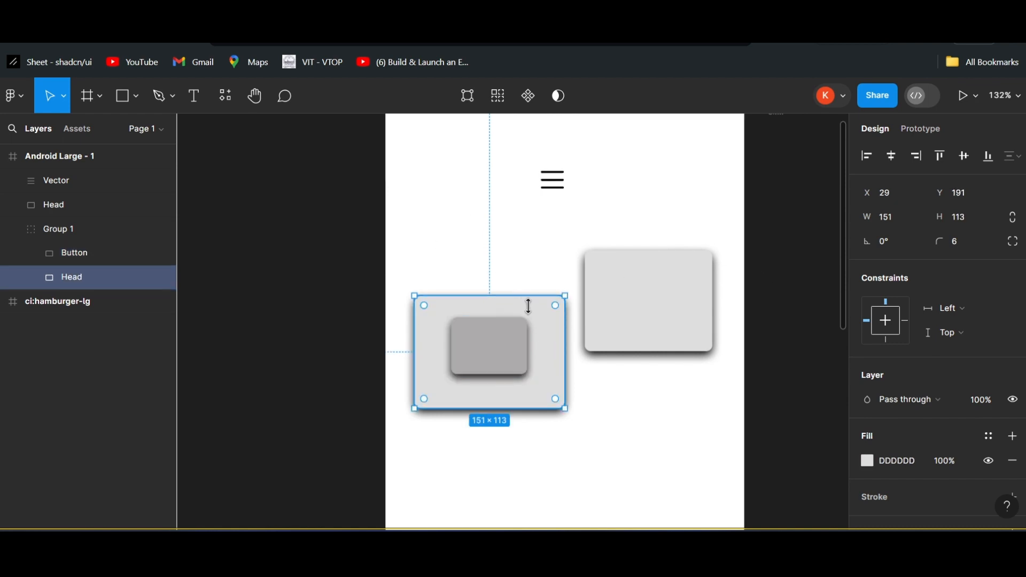
right_click(542, 339)
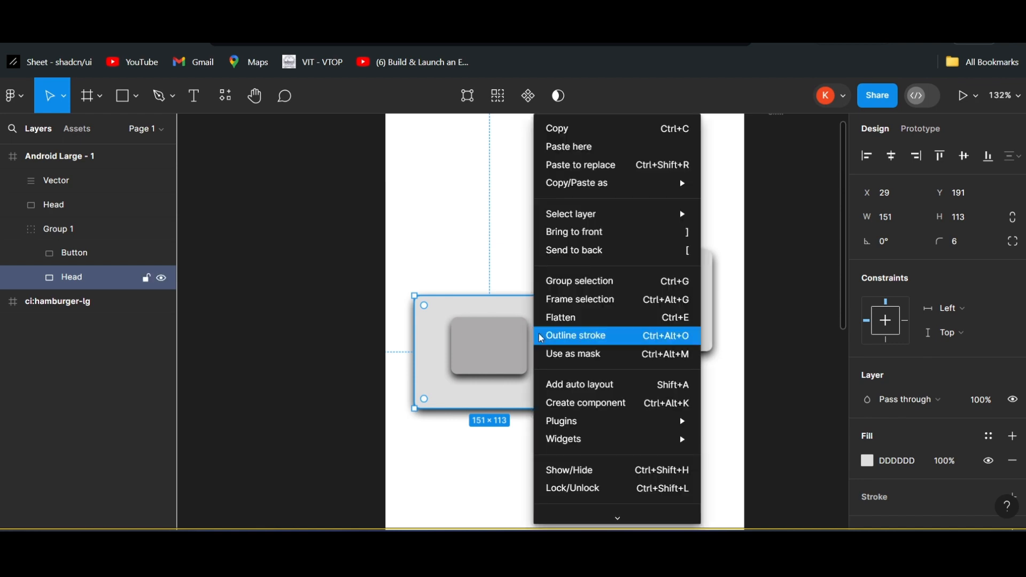
left_click(574, 138)
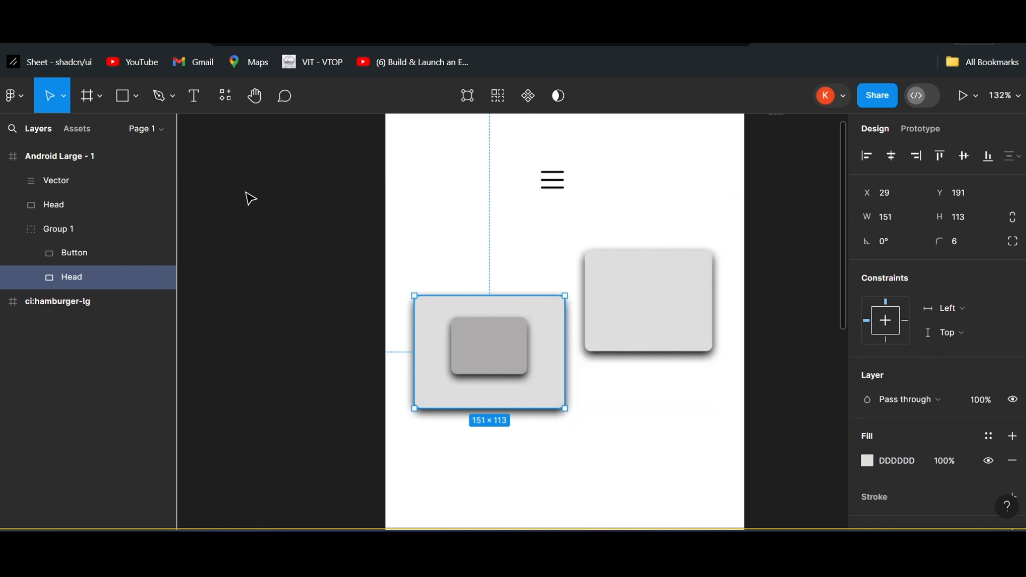
right_click(226, 180)
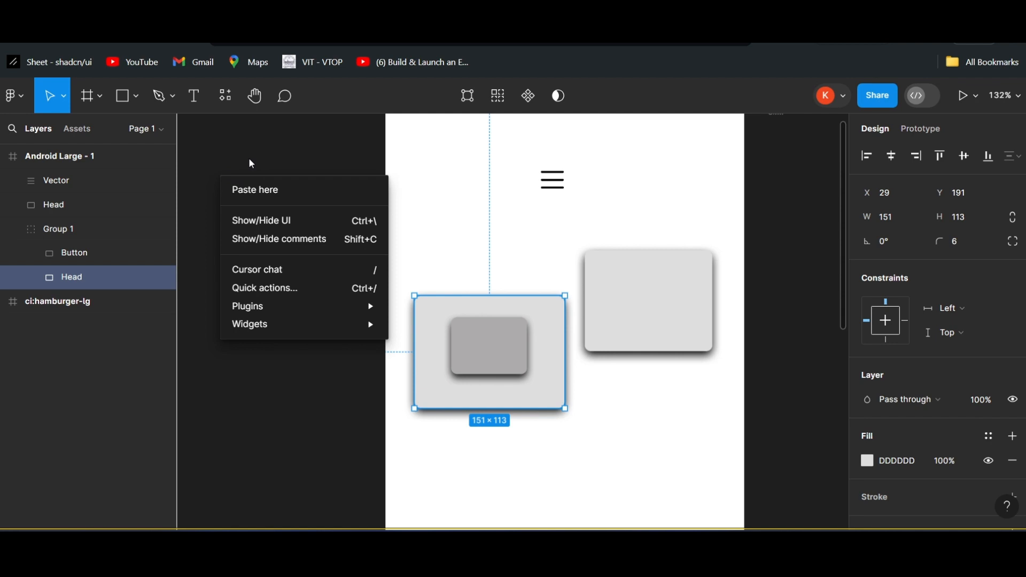
left_click(260, 191)
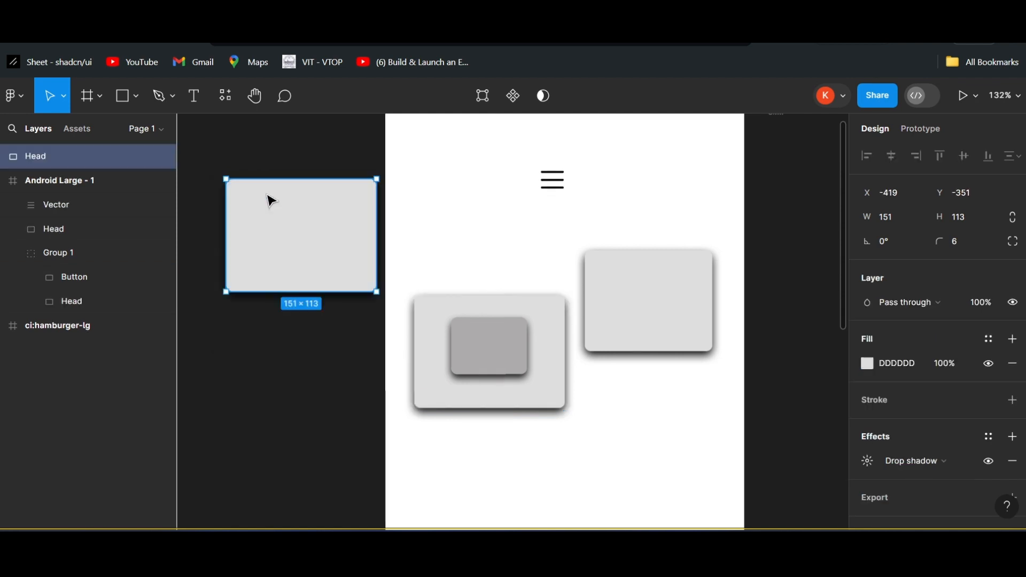
left_click_drag(315, 199, 315, 228)
key("Delete")
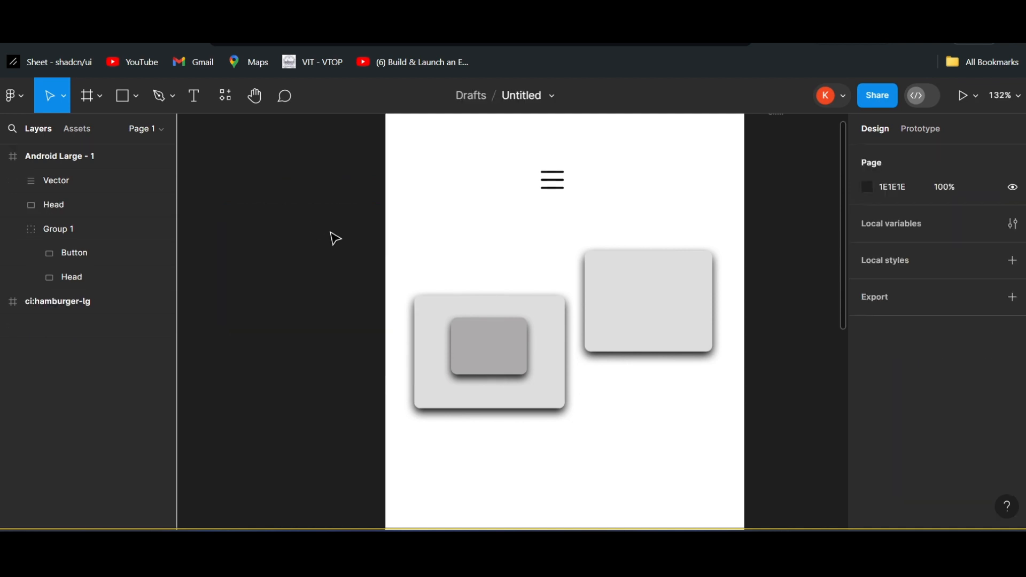
Copy and paste Group 1 onto the empty canvas beside the frame and place the copy at about X -420, Y -239
left_click(74, 229)
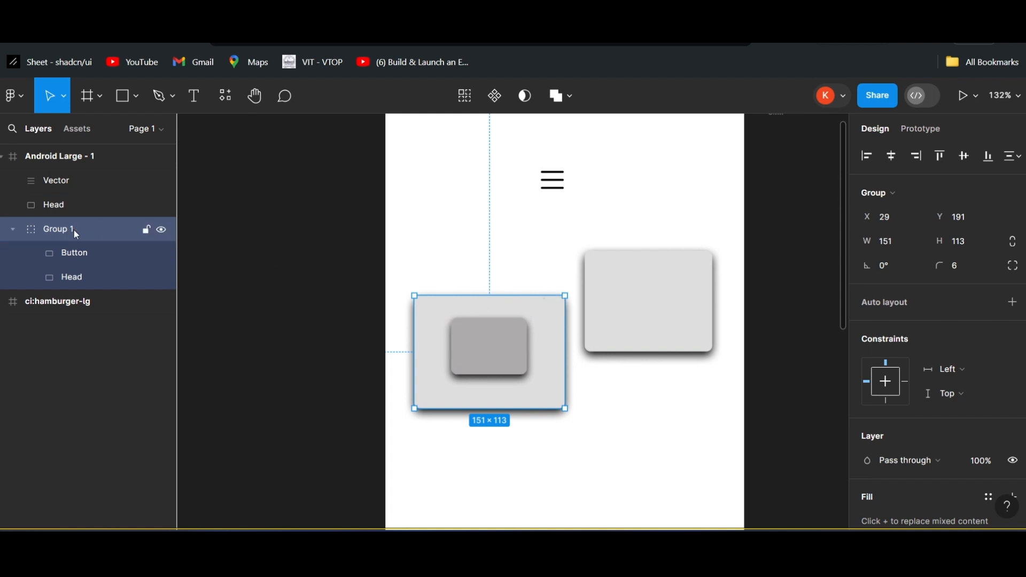
right_click(80, 232)
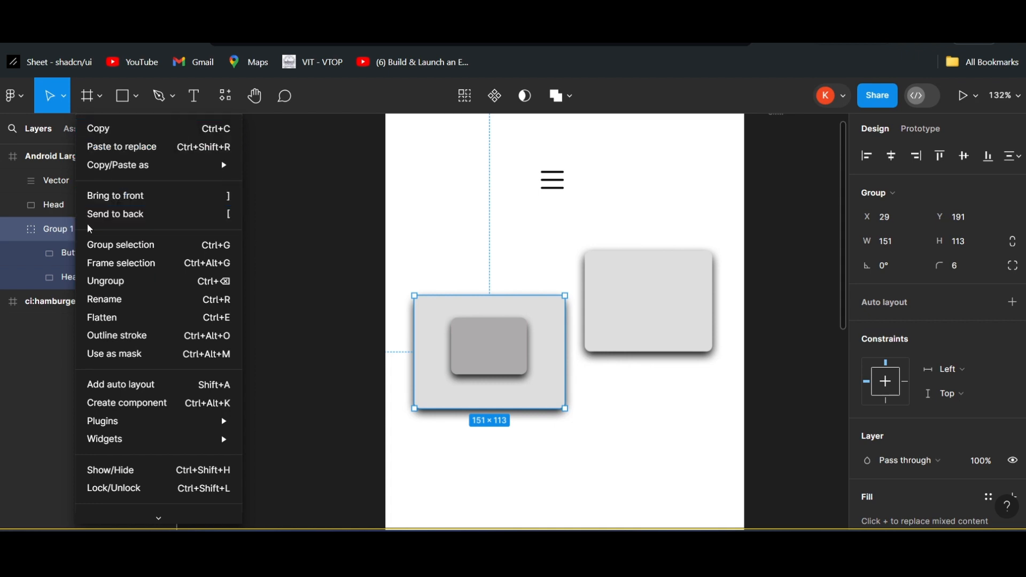
left_click(132, 131)
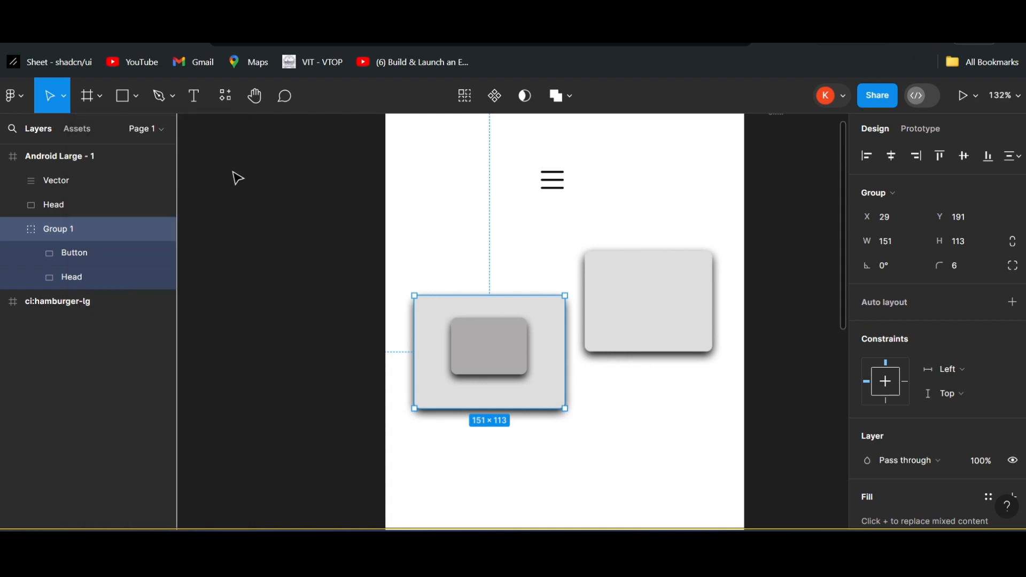
right_click(234, 175)
left_click(260, 185)
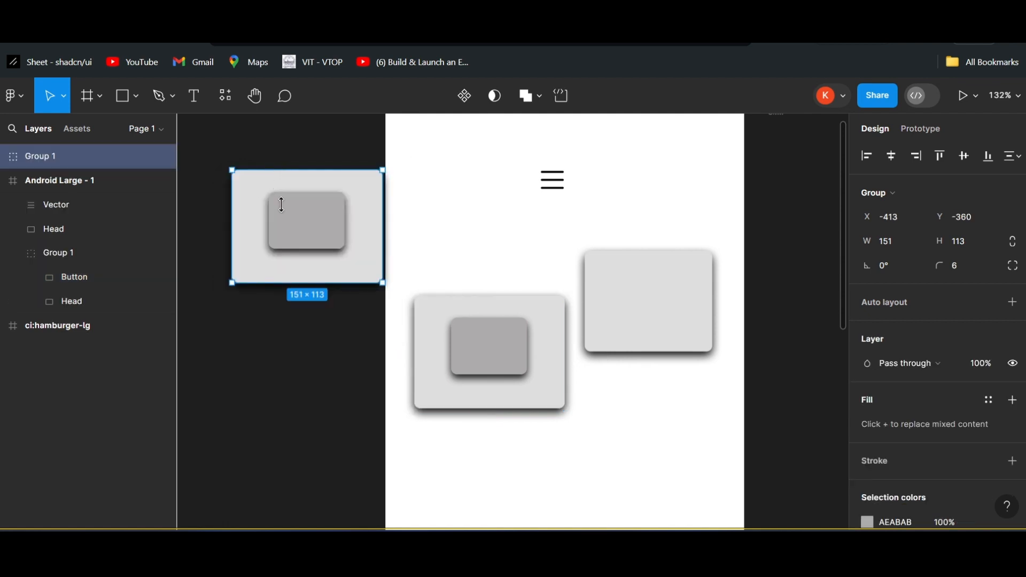
left_click_drag(255, 263, 253, 359)
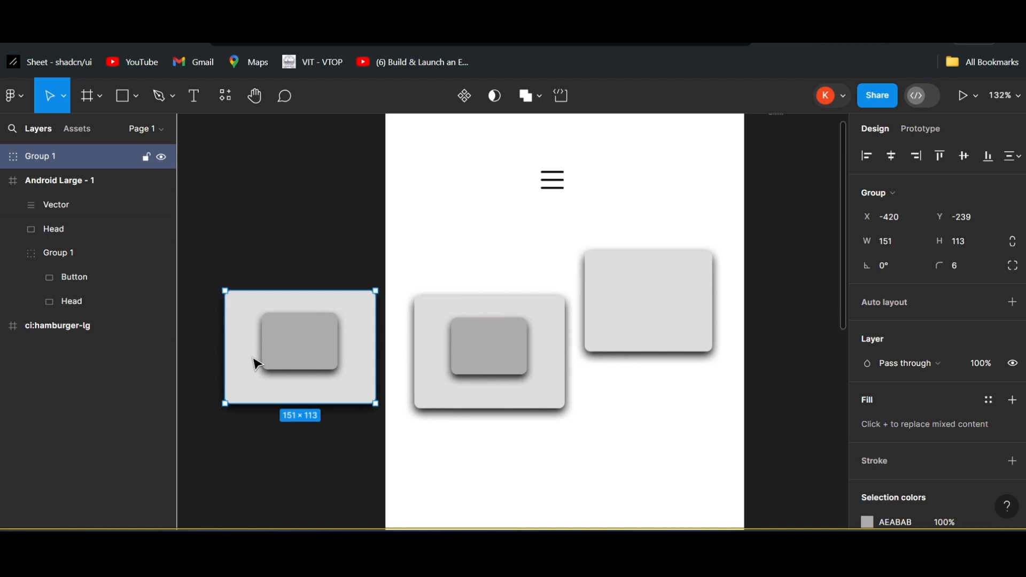
Copy and paste the whole Android Large - 1 frame and align the copy beside the original at X 220, Y -425
scroll(255, 362, "down", 5)
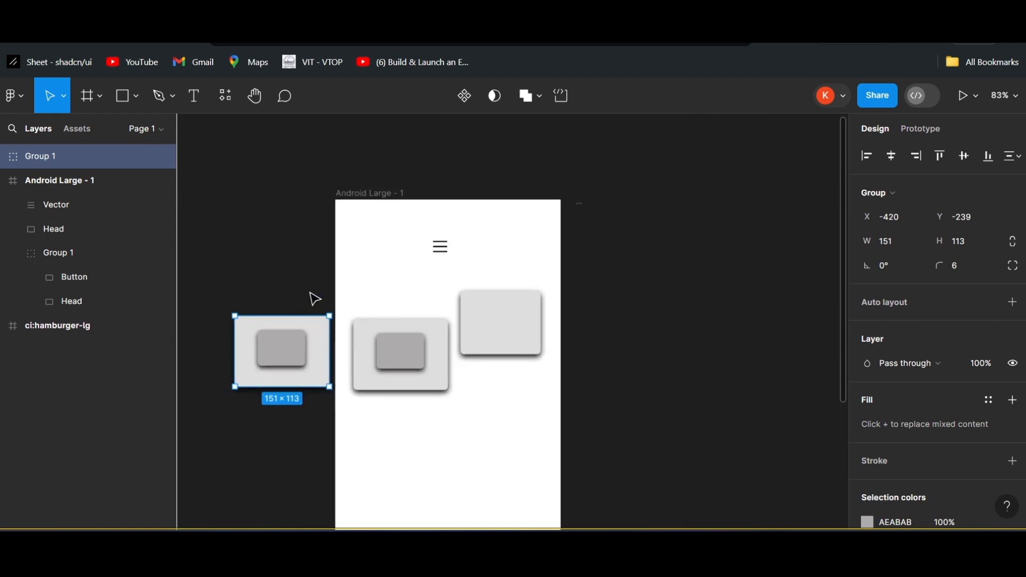
scroll(315, 297, "right", 3)
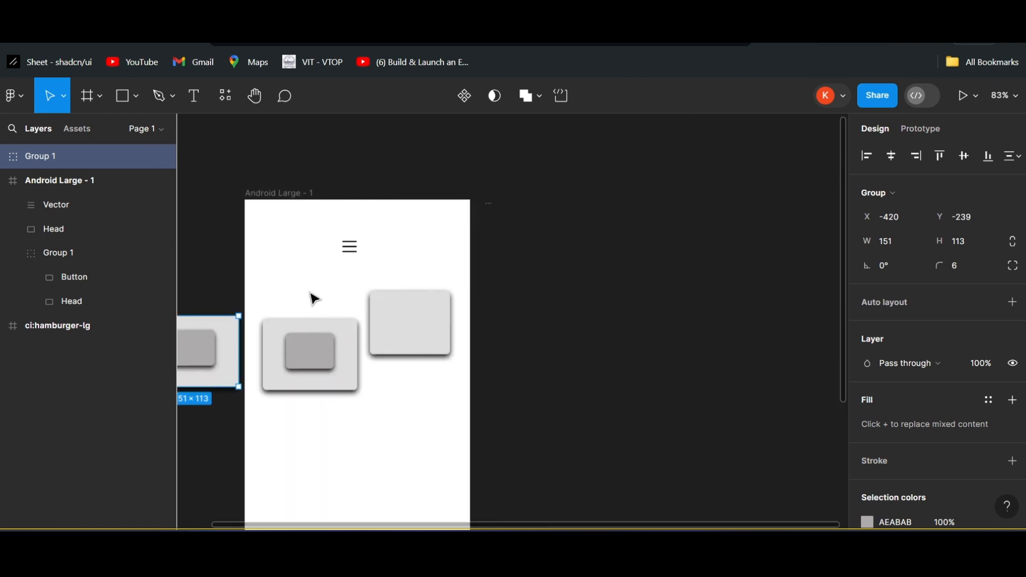
left_click(287, 191)
right_click(288, 190)
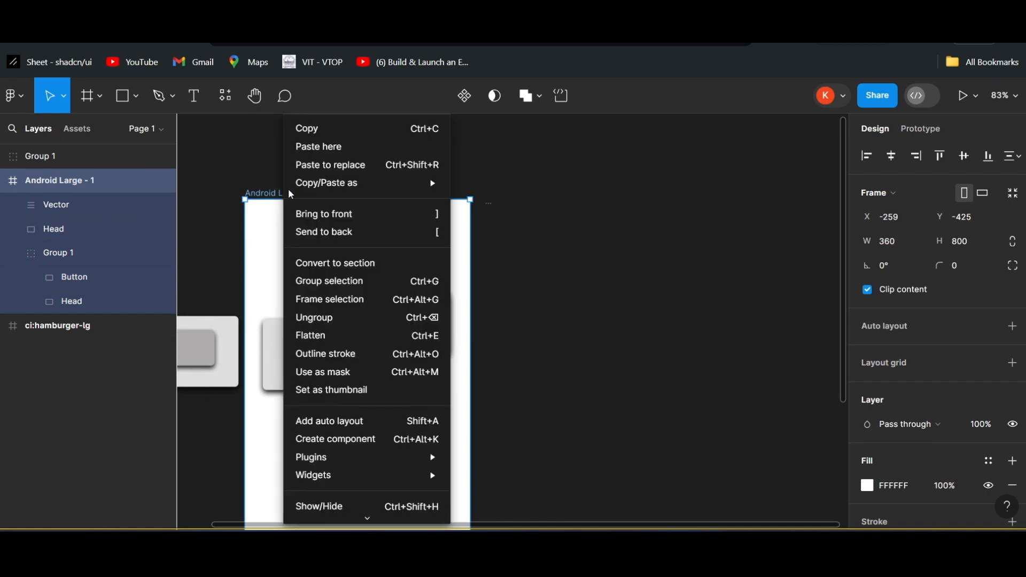
left_click(314, 130)
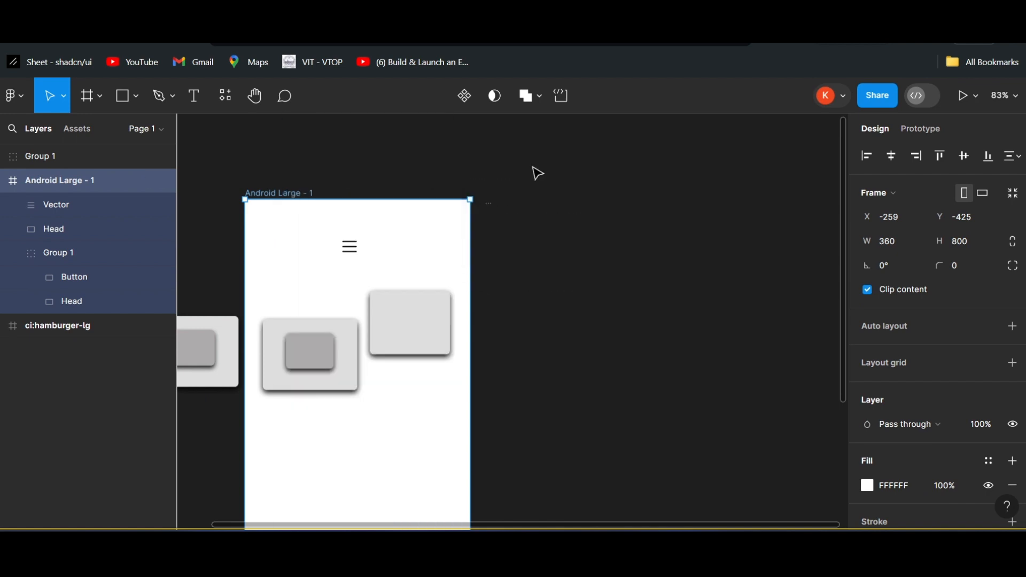
right_click(564, 207)
left_click(589, 216)
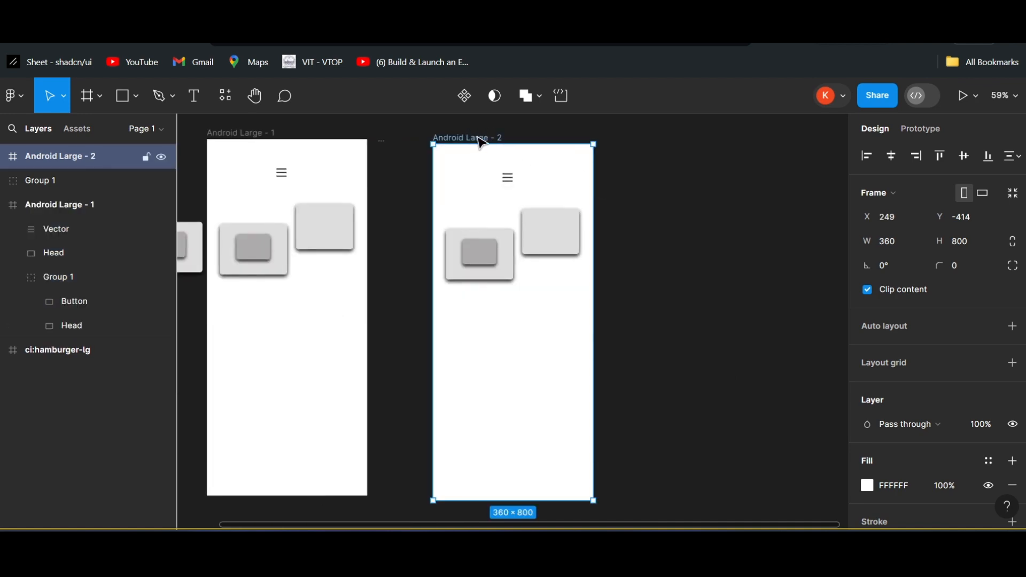
left_click_drag(479, 139, 475, 134)
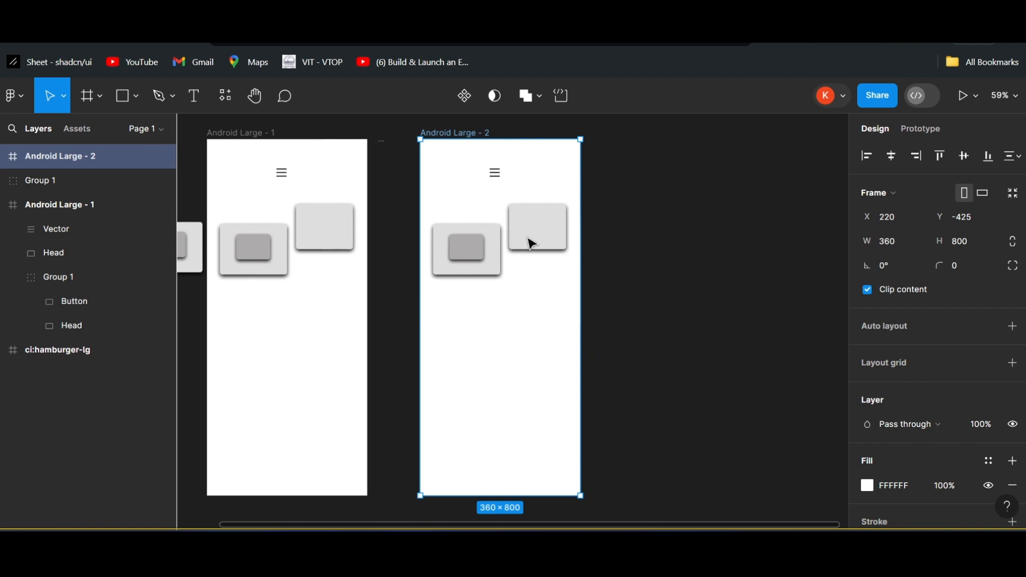
Empty the Android Large - 2 frame by deleting its Group 1, Head rectangle and hamburger icon
scroll(532, 242, "left", 3)
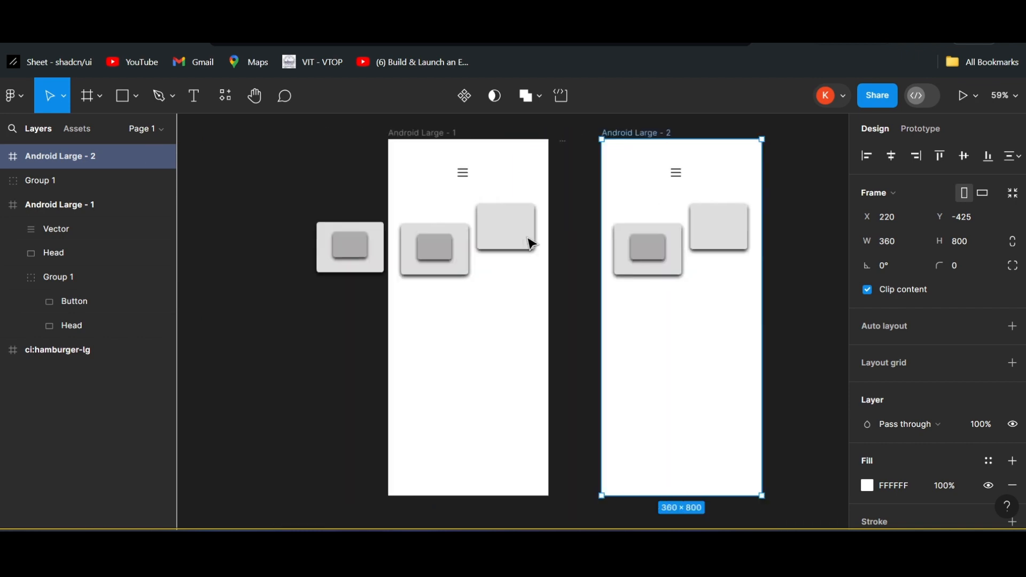
left_click(641, 253)
key("Delete")
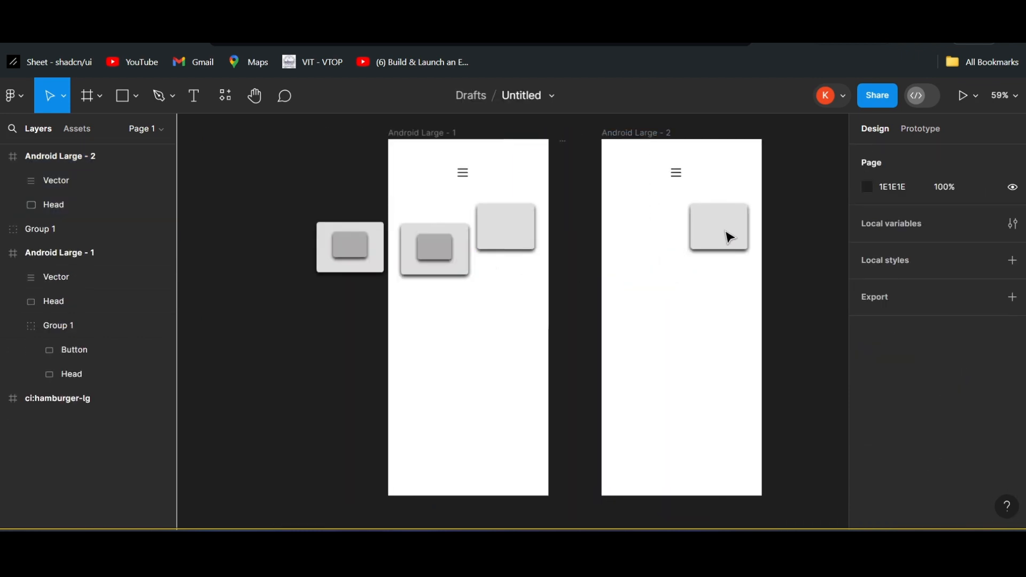
left_click(728, 232)
key("Delete")
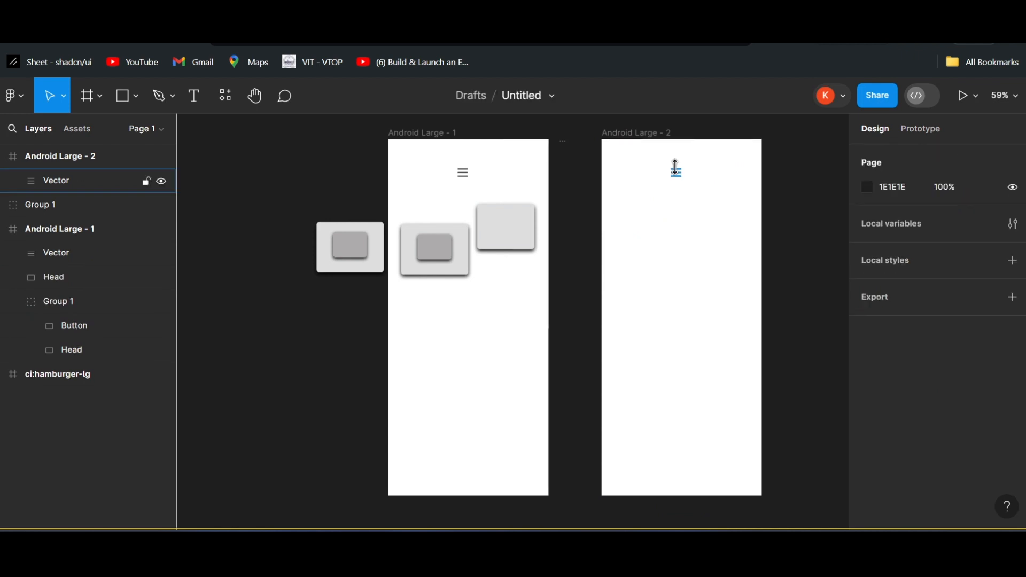
left_click(675, 171)
key("Delete")
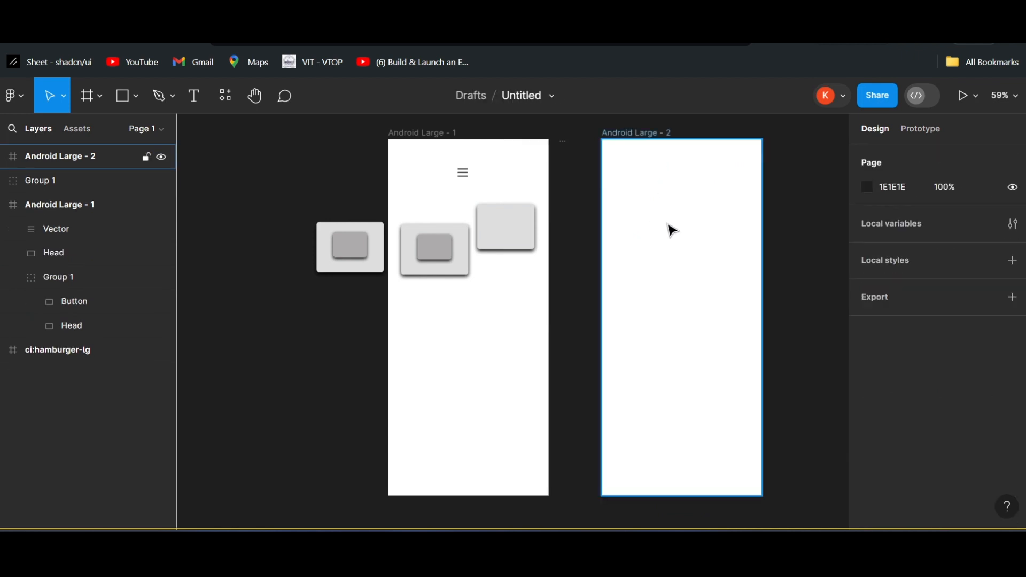
Move the Group 1 copy from the empty canvas into the Android Large - 2 frame at about X 29, Y 186
left_click(443, 254)
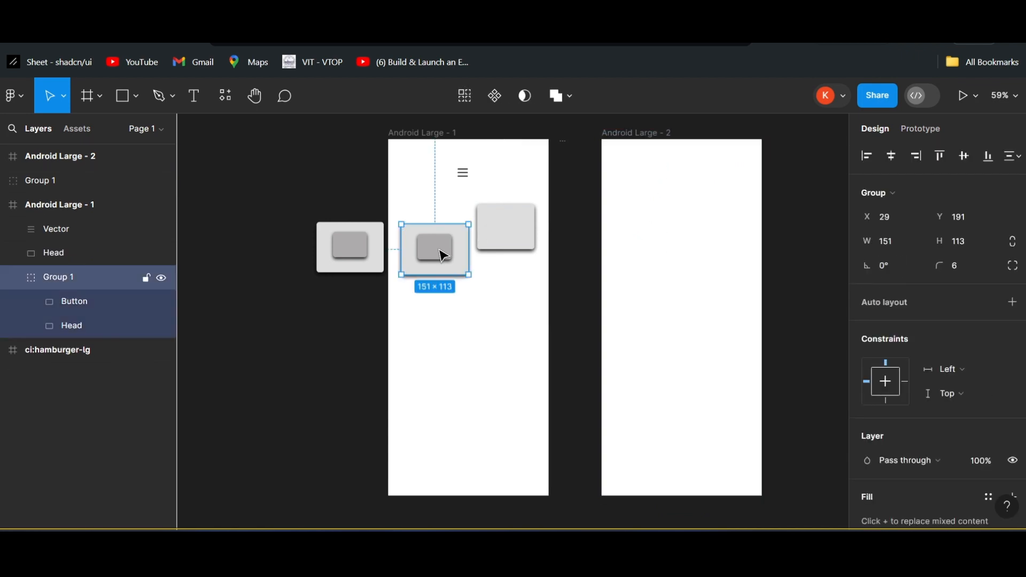
left_click(639, 244)
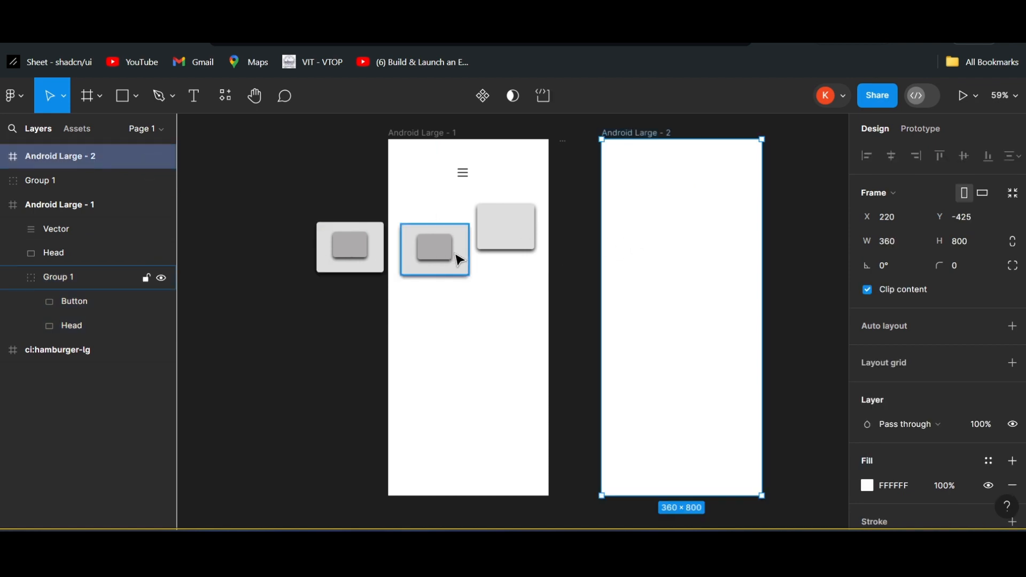
left_click_drag(380, 267, 657, 245)
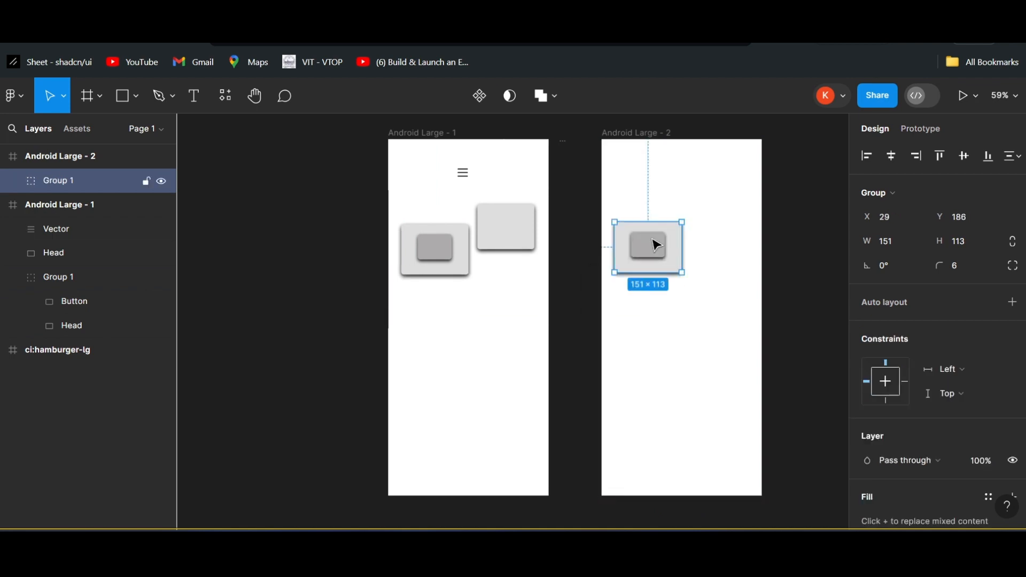
left_click(576, 323)
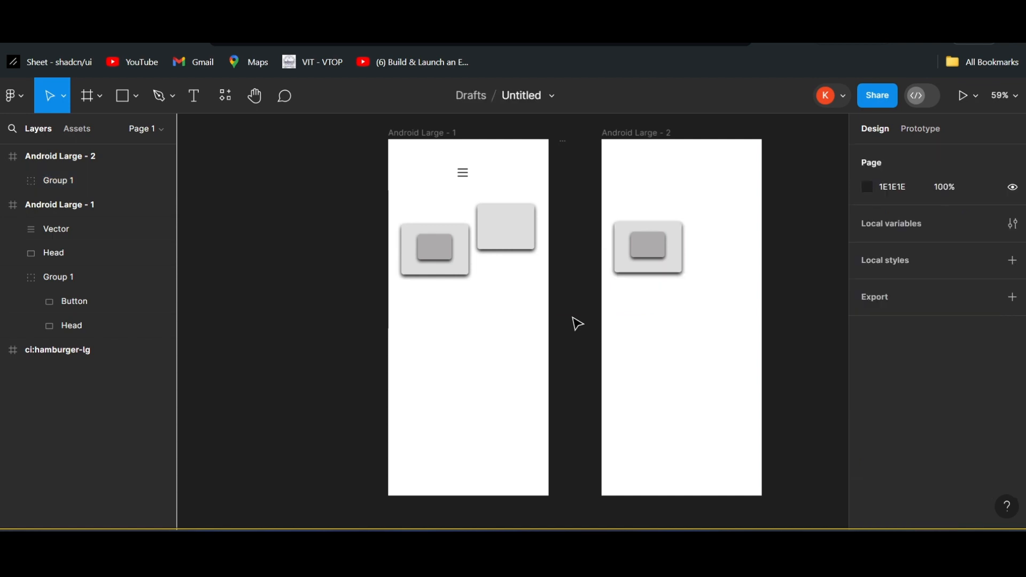
left_click(648, 262)
left_click_drag(663, 261, 651, 253)
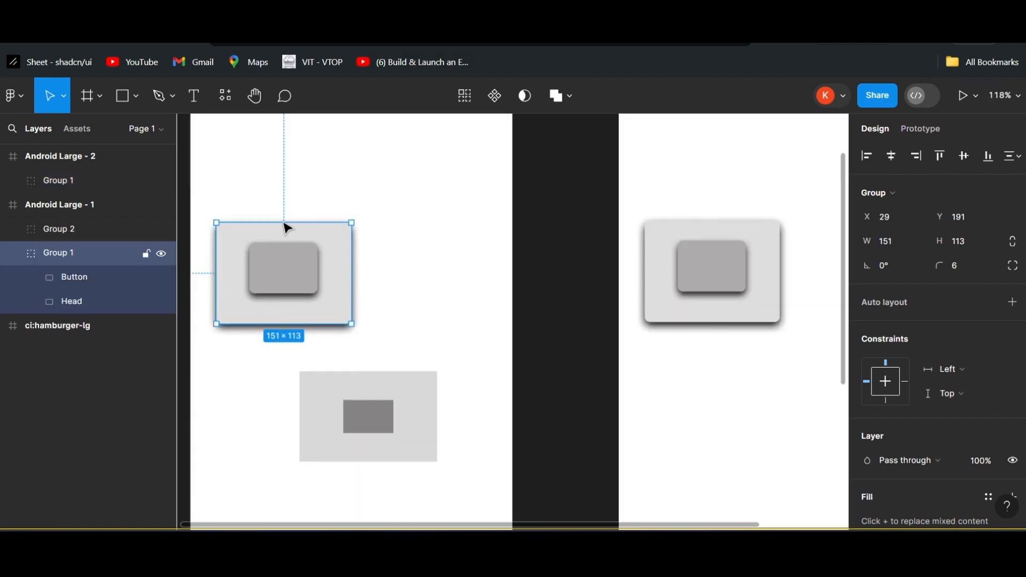
Delete Group 2 from Android Large - 1, restoring it twice and removing it again each time
left_click(410, 404)
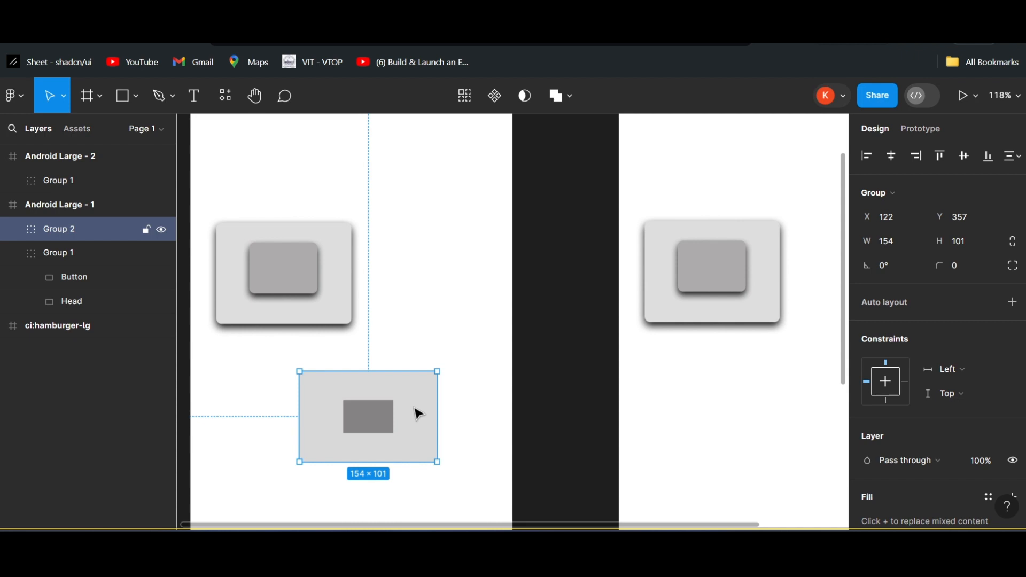
key("Delete")
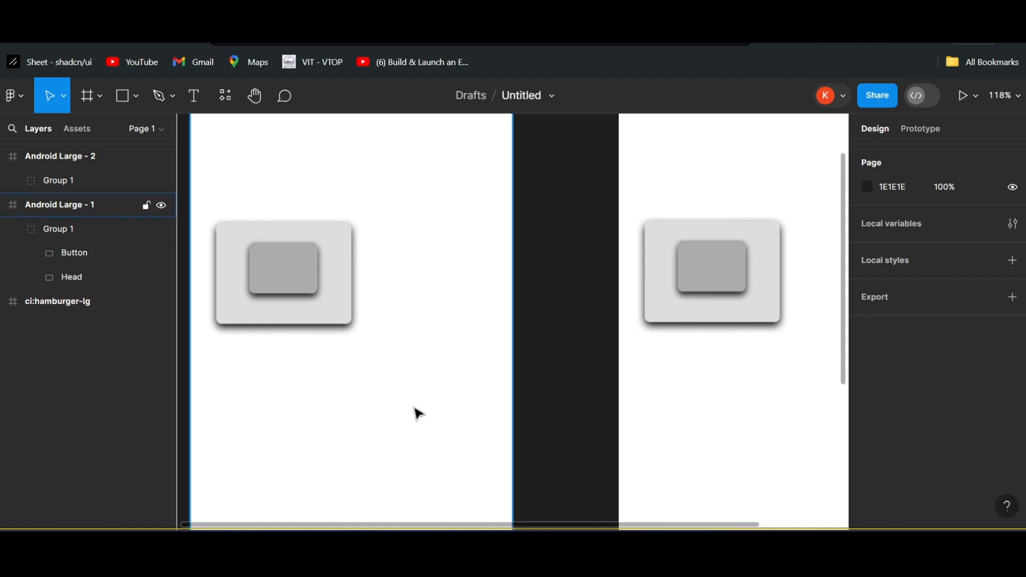
key("ctrl+v")
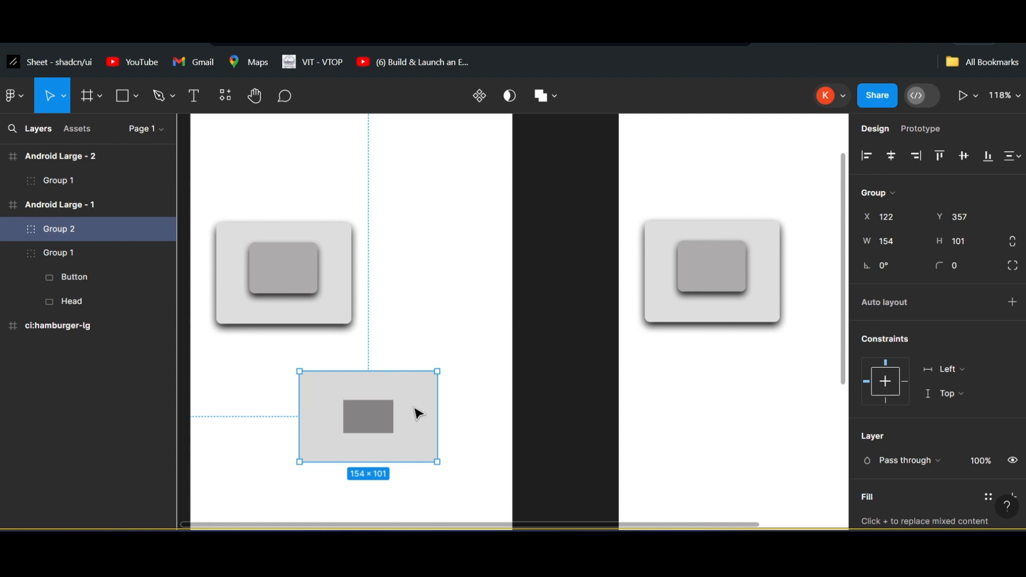
key("Delete")
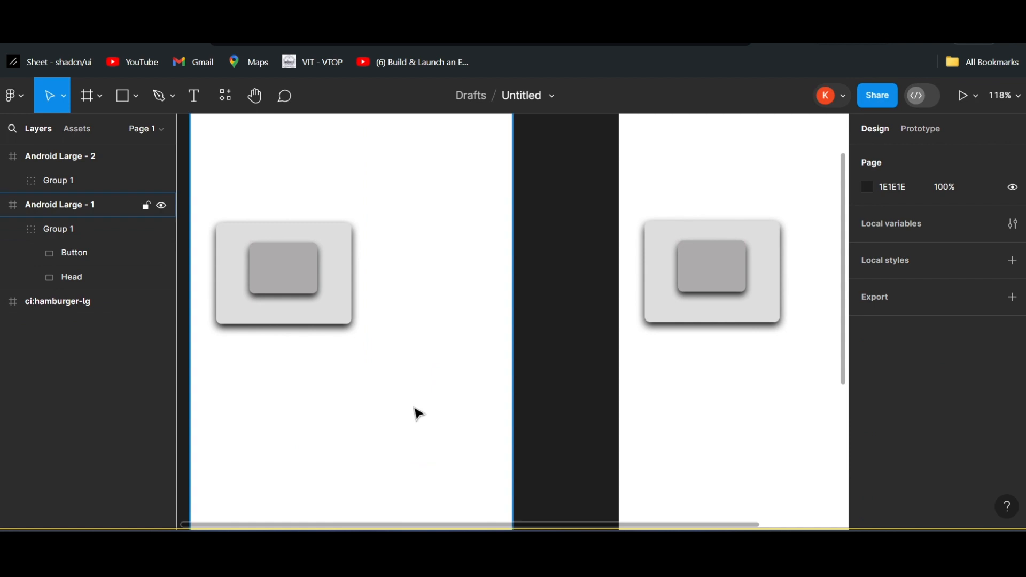
key("ctrl+z")
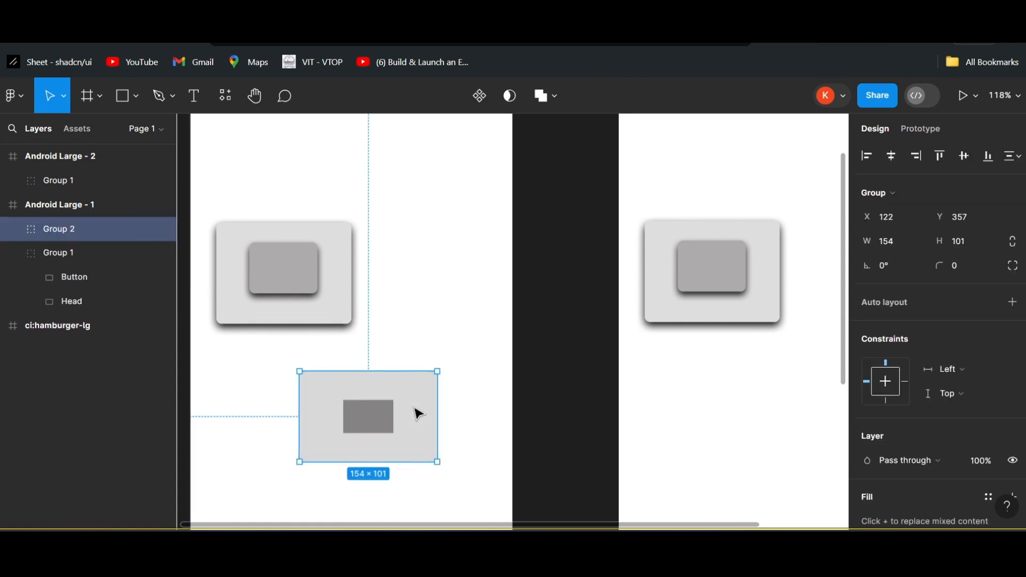
key("Delete")
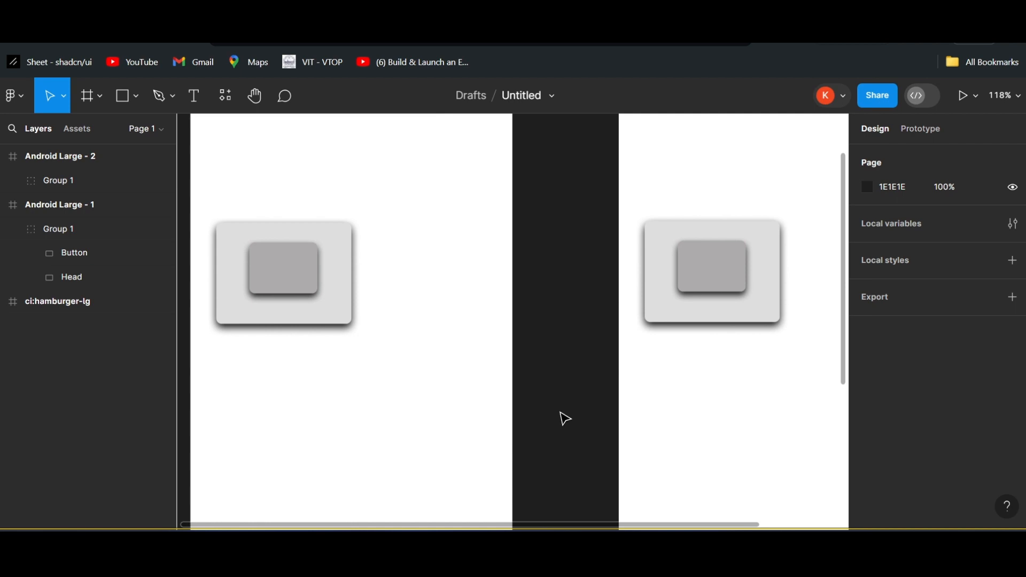
Set the corner radius of Group 1 in the Android Large - 1 frame to 25
left_click(339, 234)
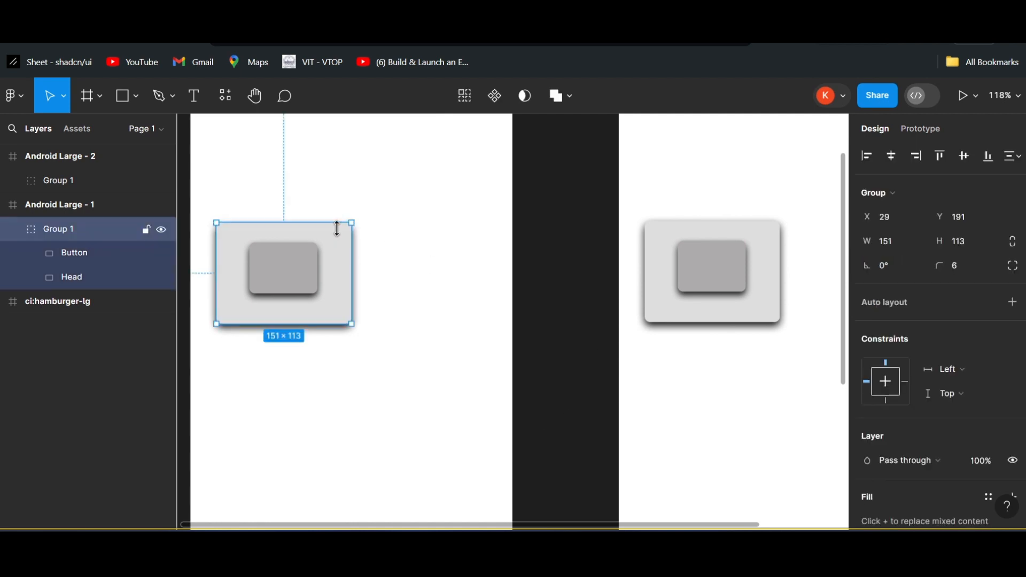
left_click(970, 261)
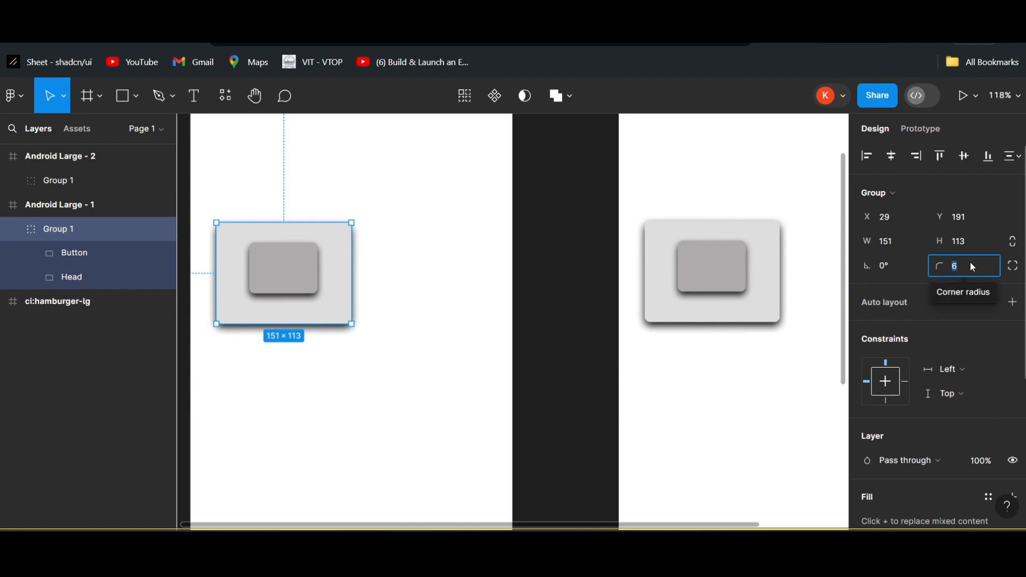
key("BackSpace")
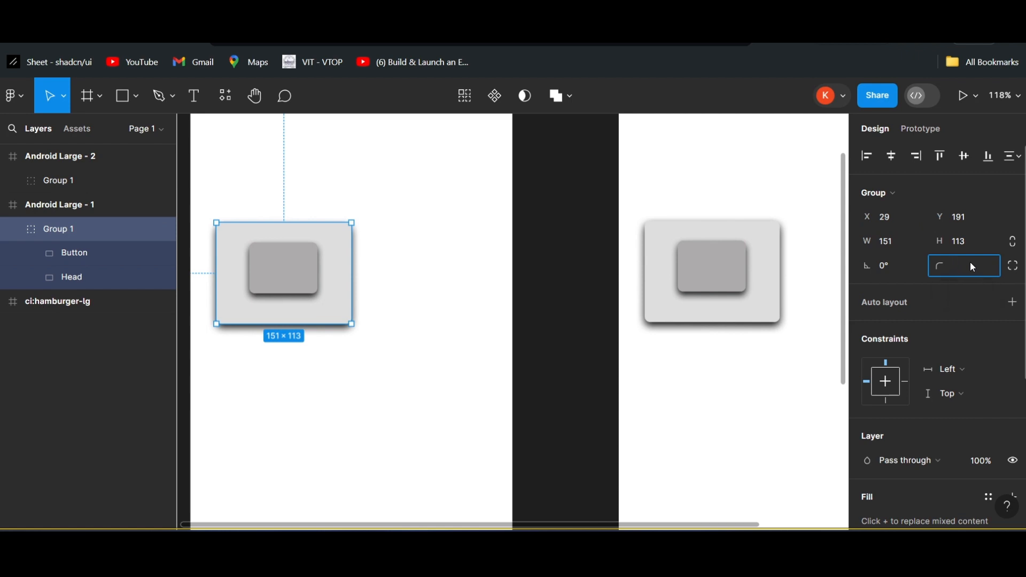
key("Return")
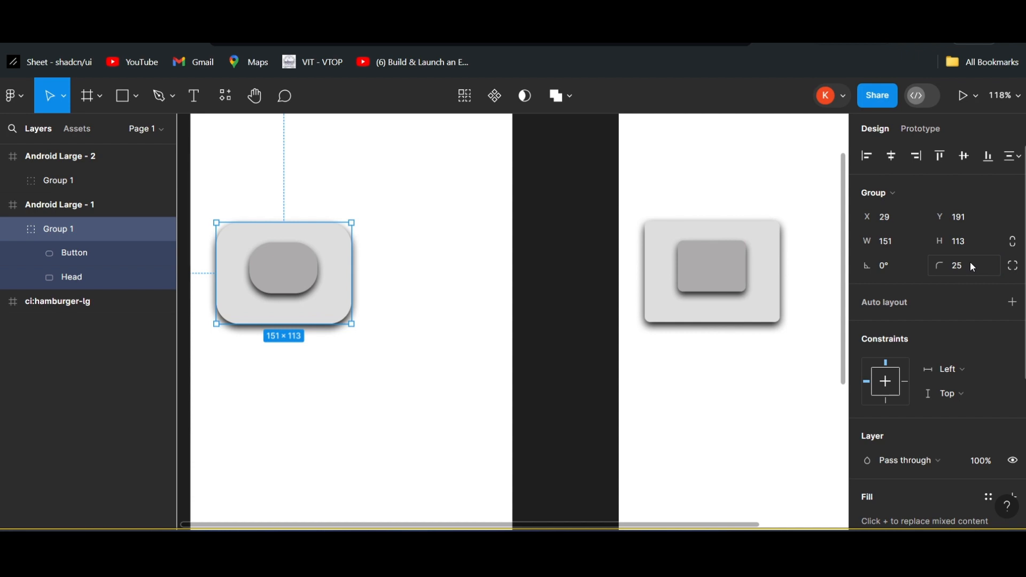
Set the same group's corner radius to 0, undo the corner-radius changes and deselect the group
left_click(971, 264)
type("0")
key("Return")
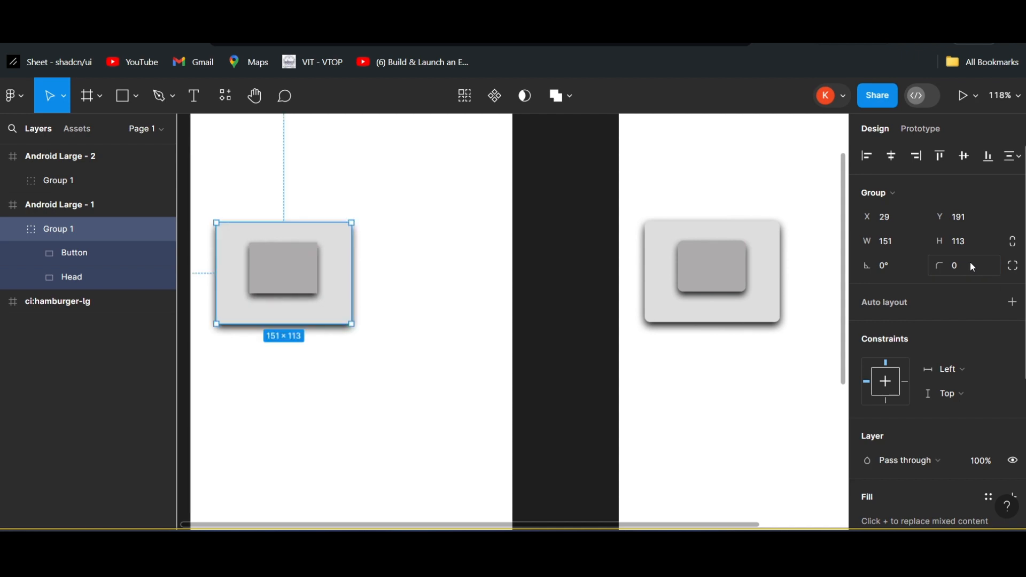
key("ctrl+z")
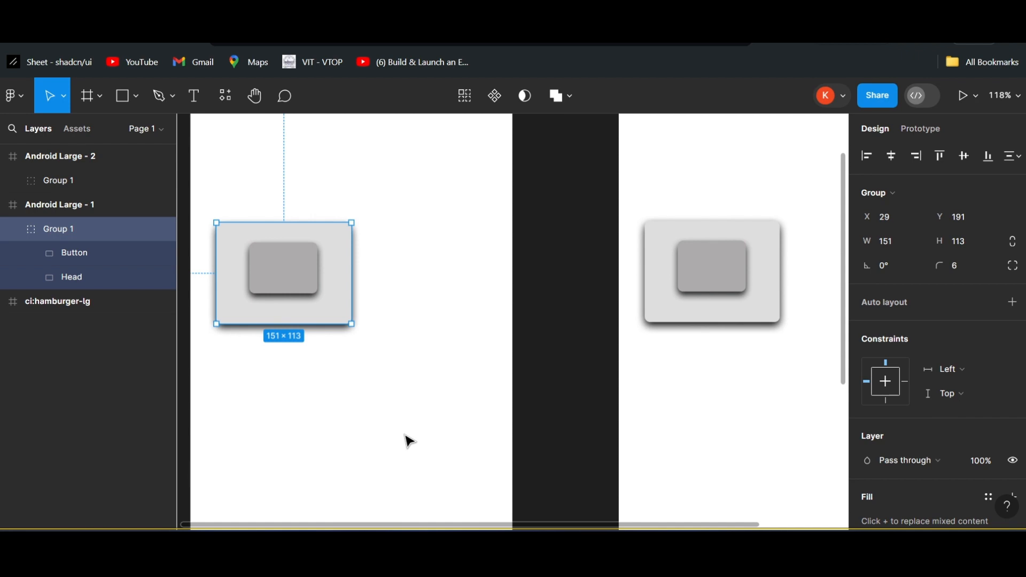
left_click(564, 237)
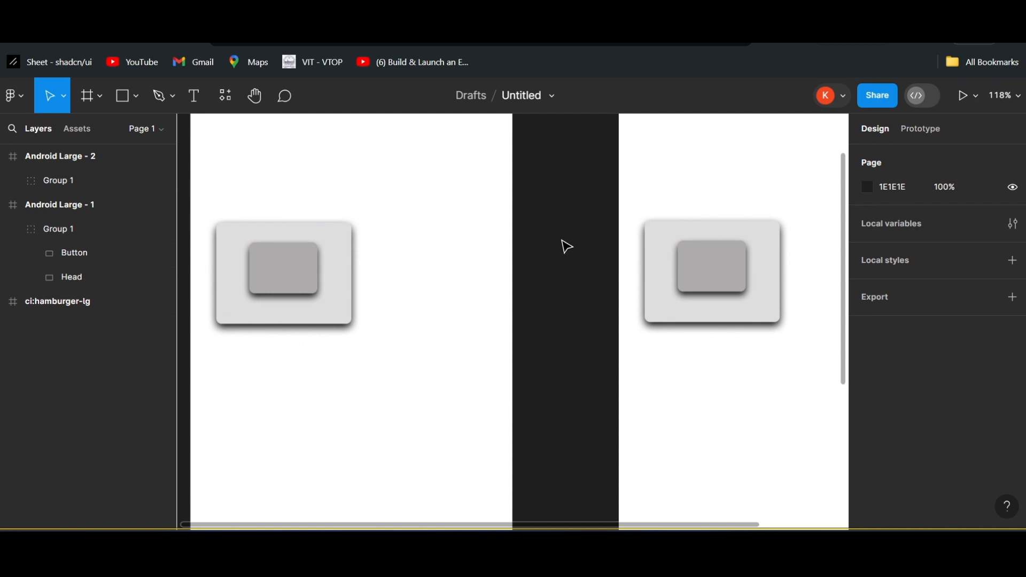
Switch the prototype device to Android Small and set it back to Android Large
left_click(927, 133)
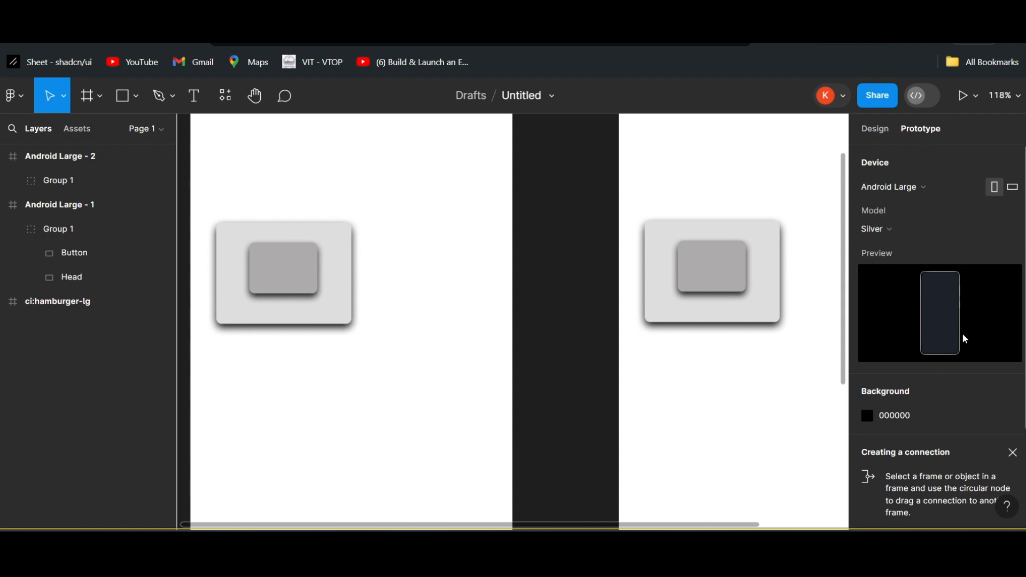
scroll(963, 335, "down", 3)
scroll(951, 347, "up", 3)
left_click(941, 187)
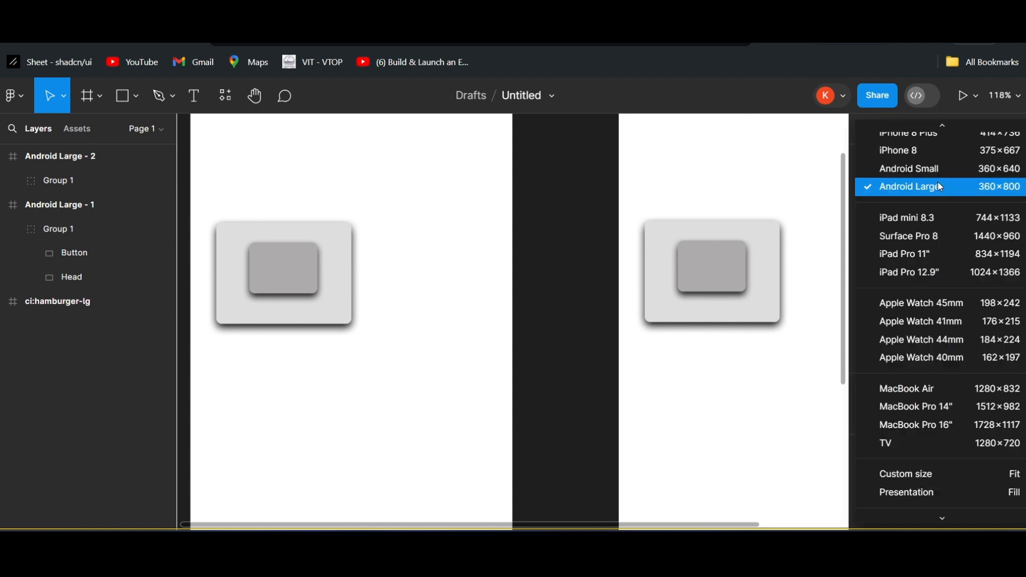
left_click(934, 169)
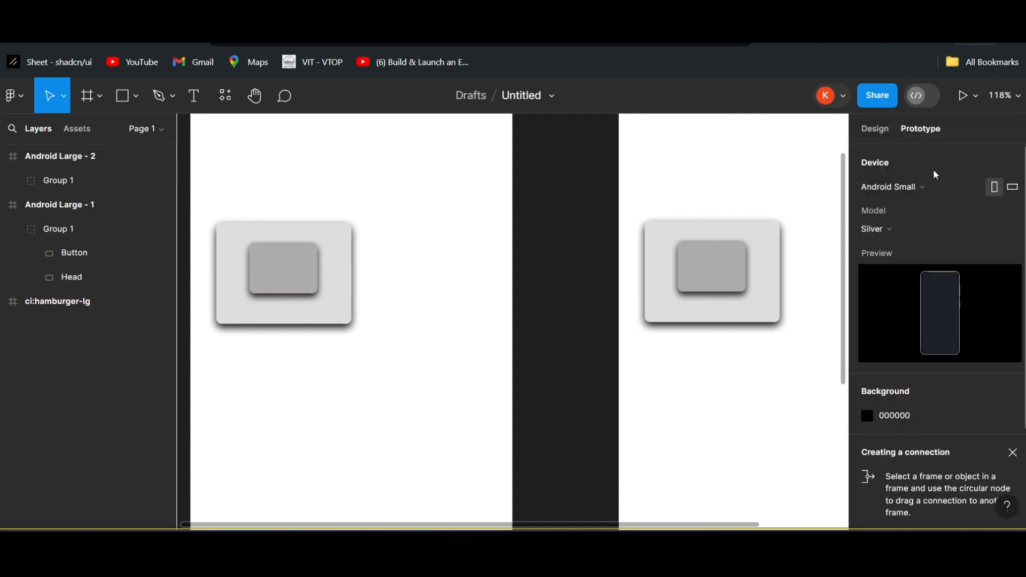
left_click(937, 191)
left_click(936, 204)
Look through the prototype device presets and their screen sizes, leaving the device selection as it is
left_click(942, 191)
scroll(923, 166, "up", 5)
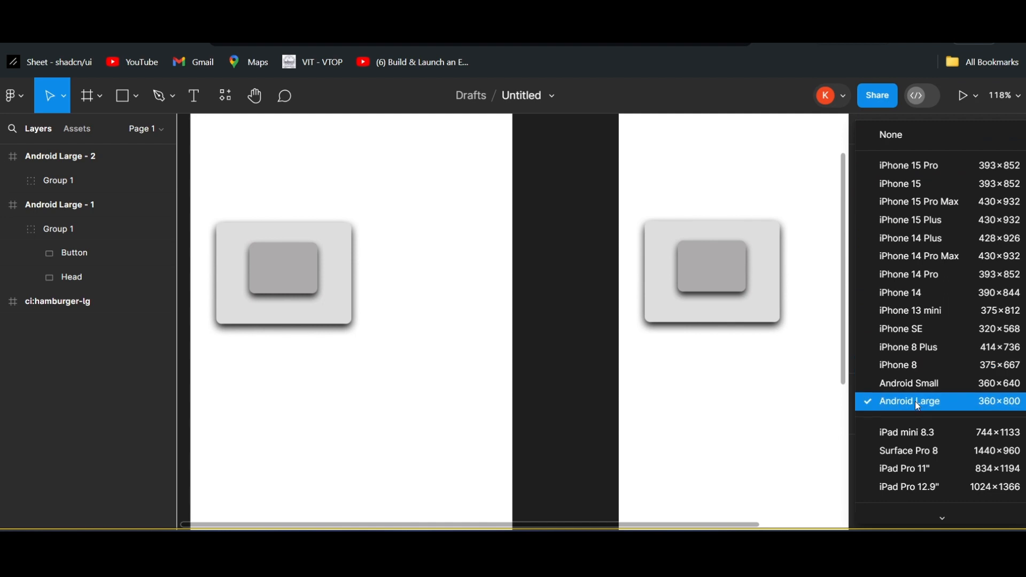
scroll(916, 450, "down", 2)
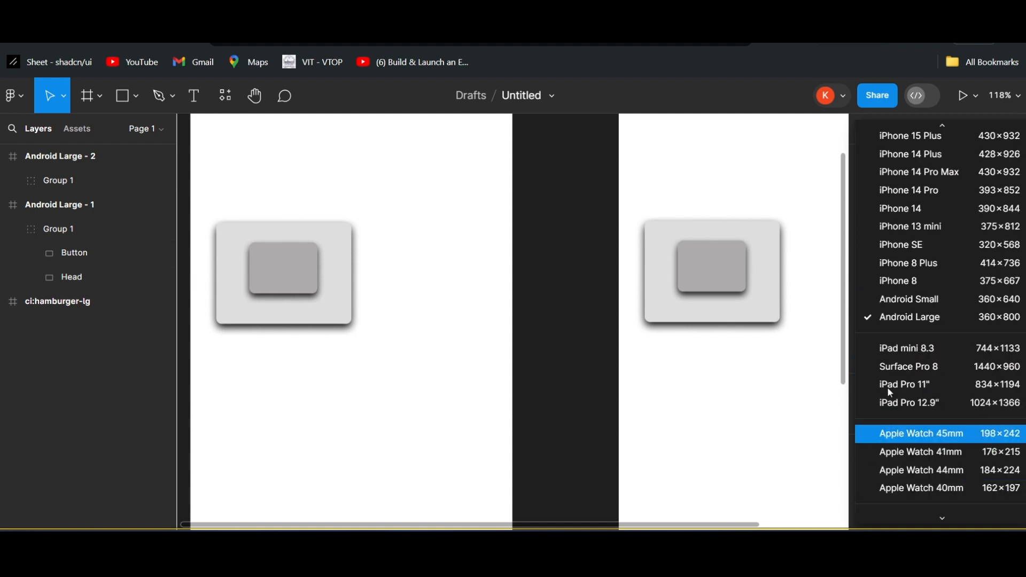
left_click(809, 404)
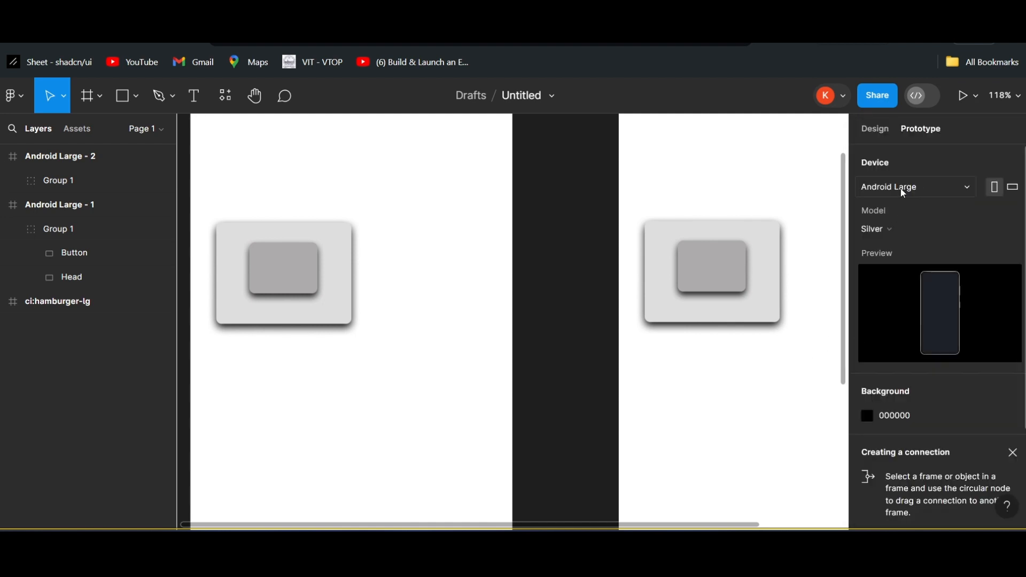
left_click(903, 192)
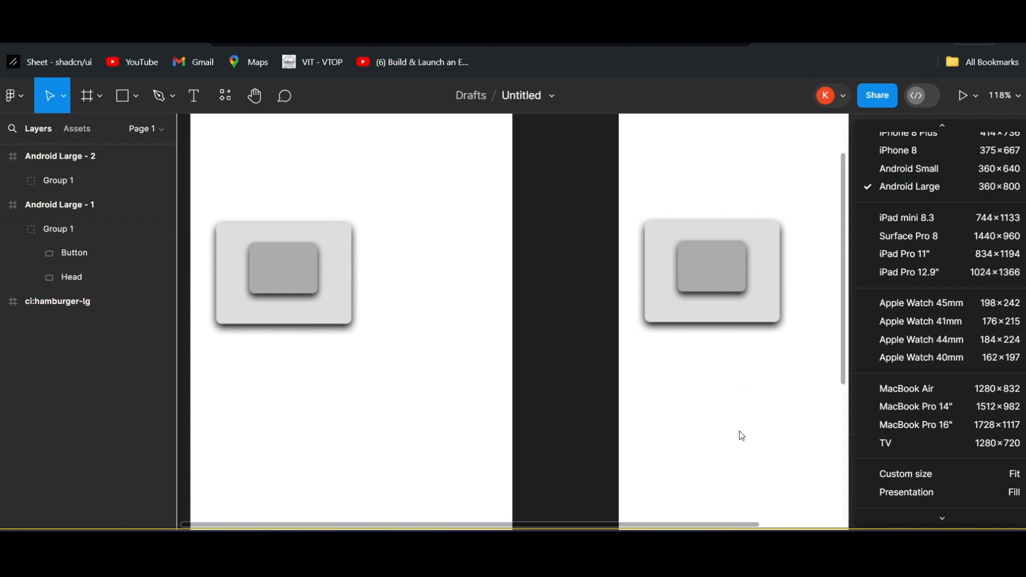
left_click(742, 435)
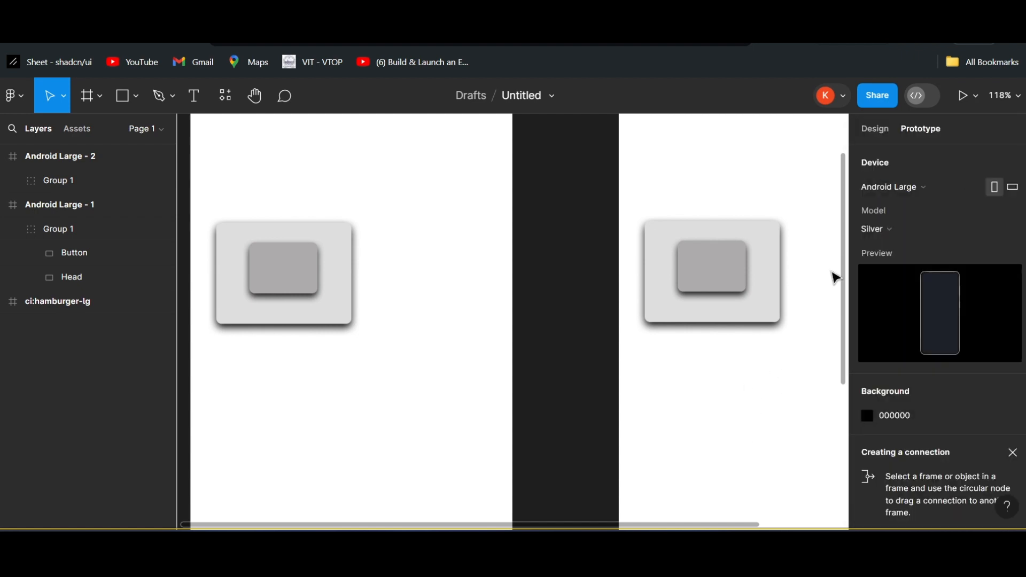
Compare the design properties with the prototype options for Group 1 and its Button in Android Large - 1
left_click(875, 133)
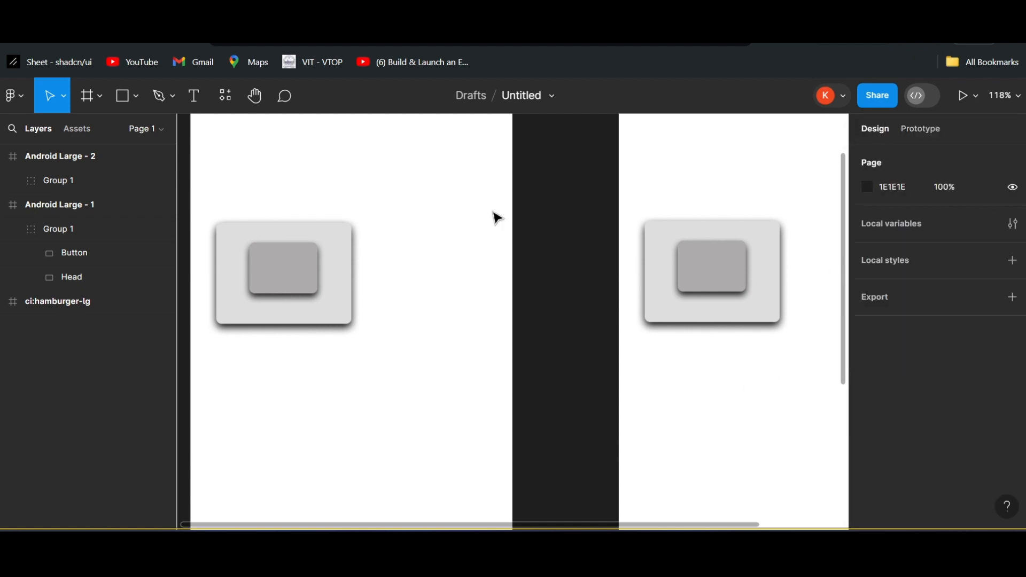
left_click(920, 130)
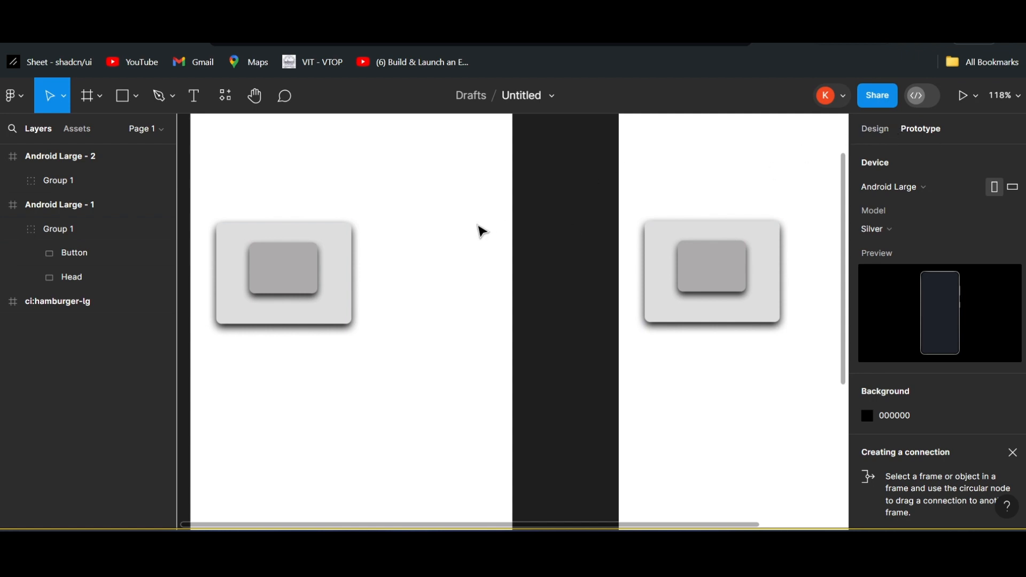
mouse_move(298, 231)
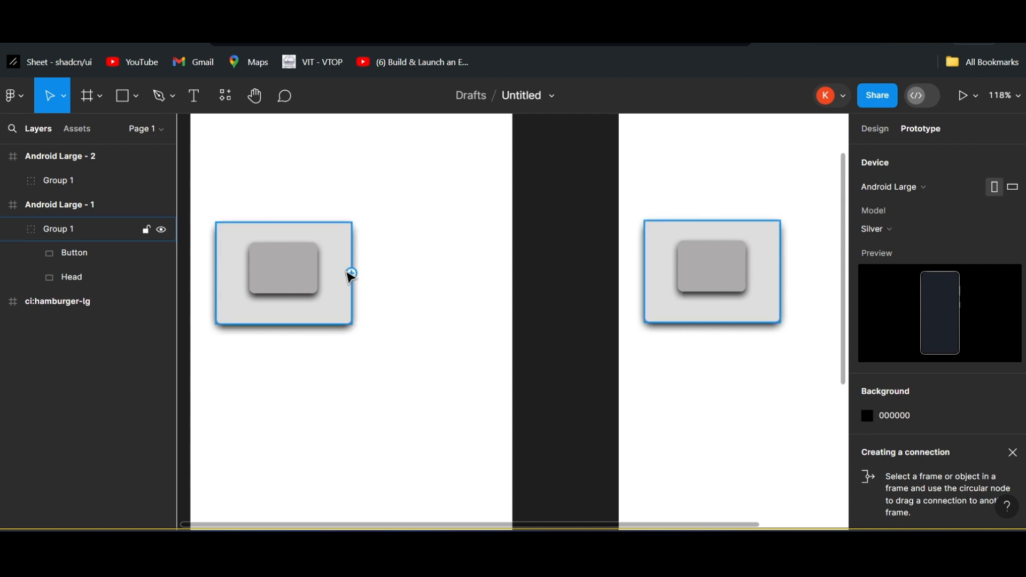
left_click(875, 128)
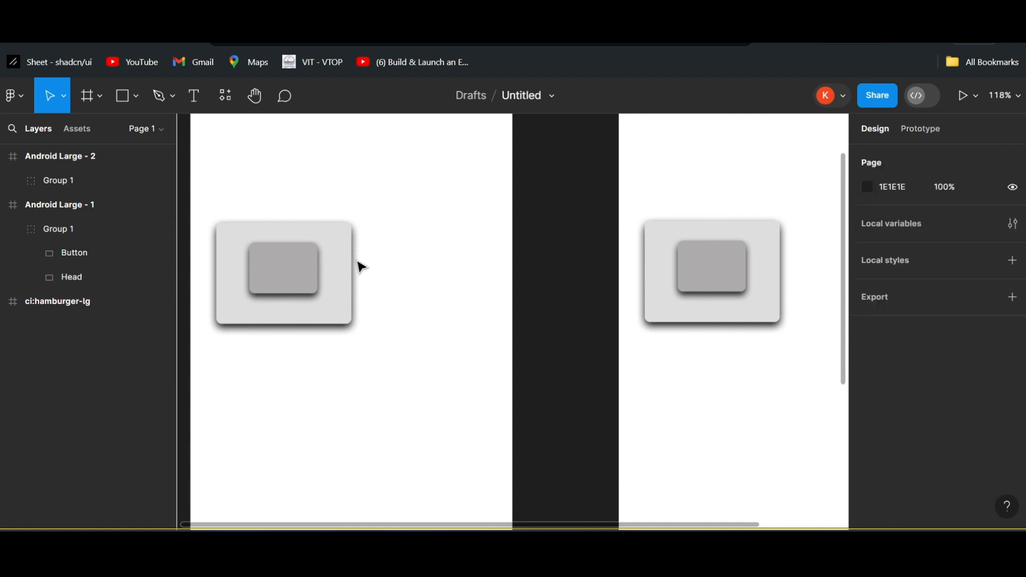
left_click(340, 237)
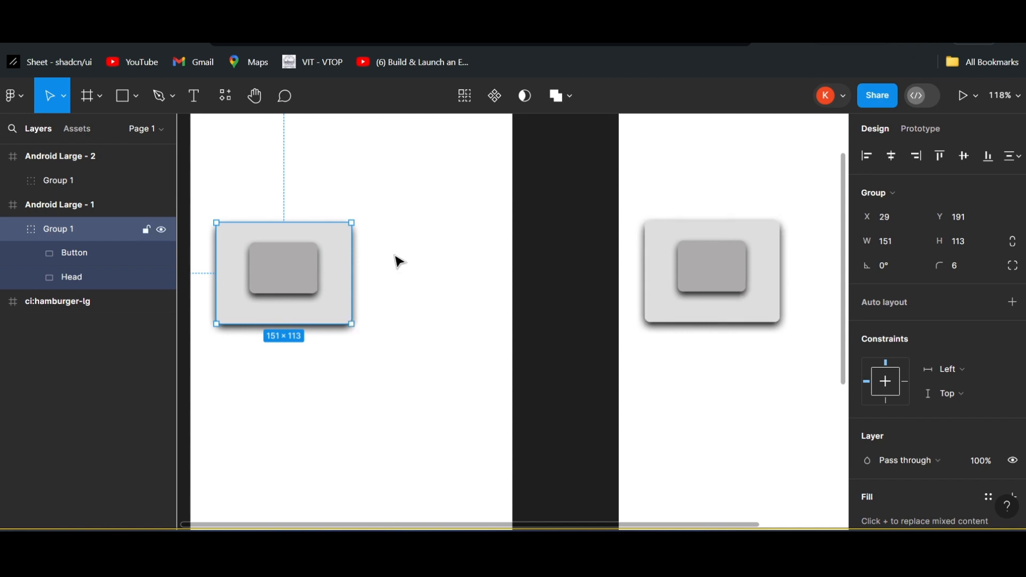
left_click(913, 130)
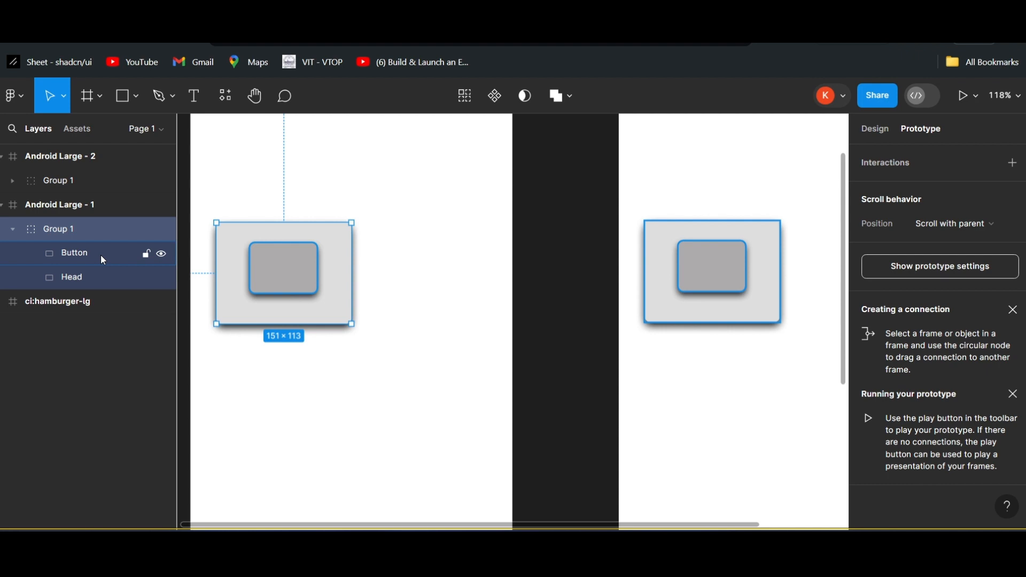
left_click(85, 248)
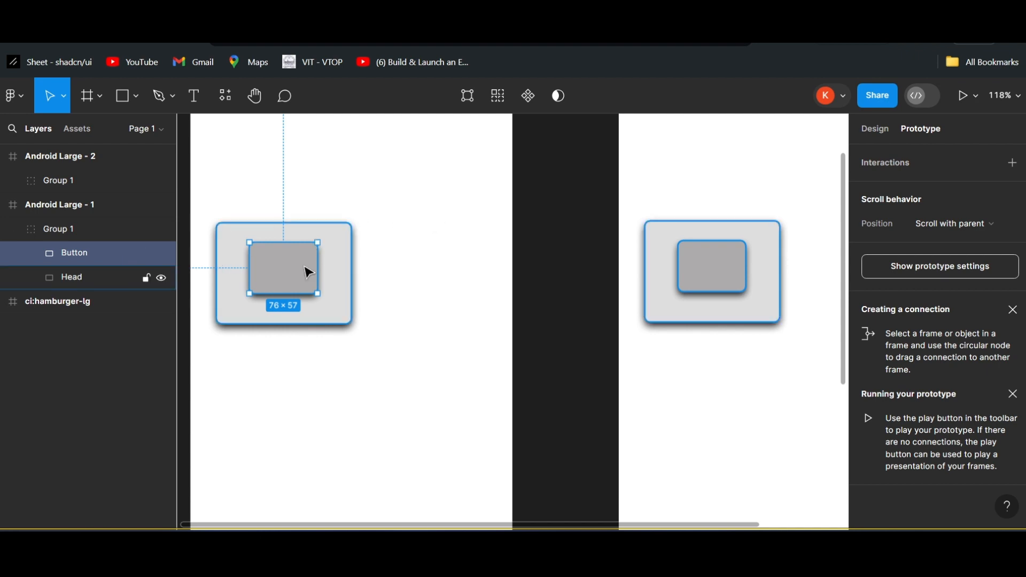
Enlarge the Button rectangle inside Group 1 of Android Large - 2 to about 89 × 69
left_click(727, 271)
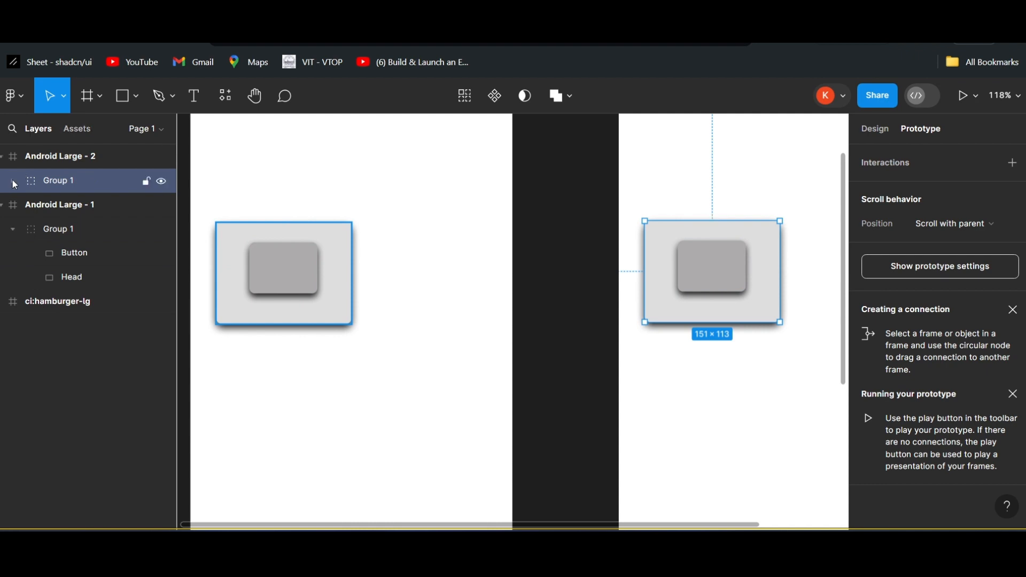
left_click(12, 181)
left_click(73, 207)
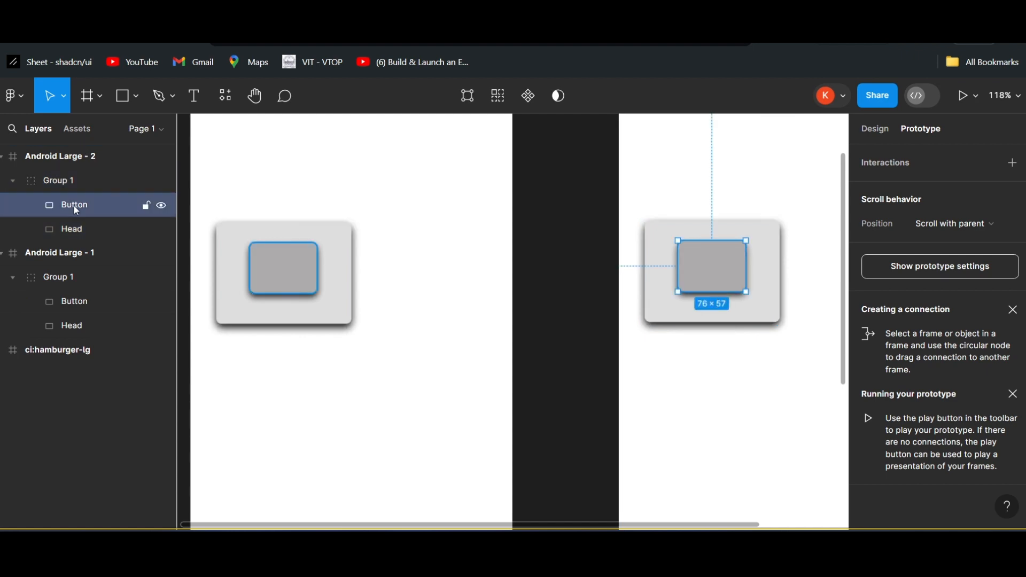
left_click(873, 131)
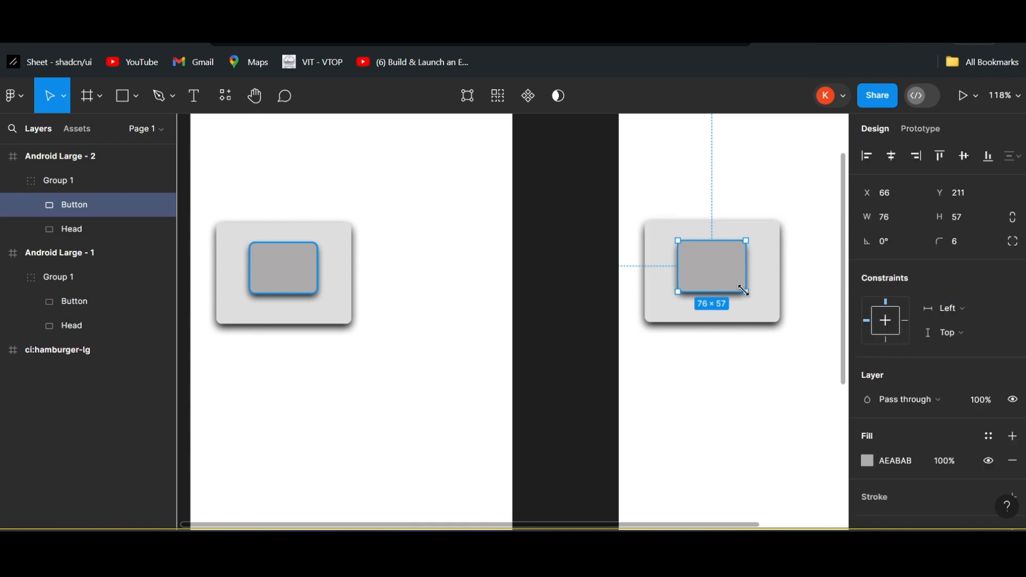
left_click_drag(750, 296, 758, 304)
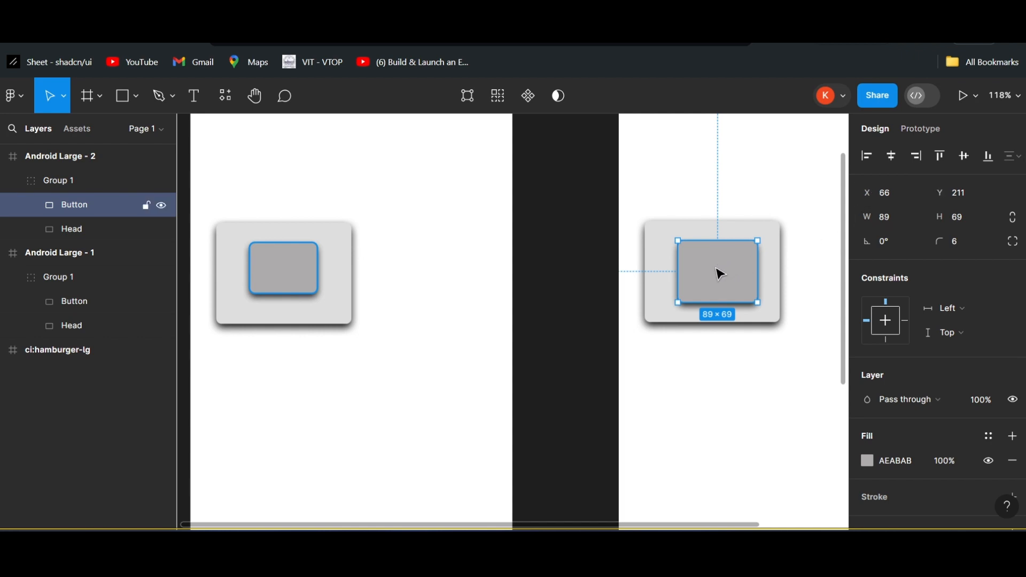
Reposition the enlarged Button within the Head rectangle of Android Large - 2 at about X 60, Y 206
mouse_move(712, 274)
left_mouse_down()
mouse_move(700, 262)
mouse_move(723, 265)
mouse_move(701, 264)
mouse_move(708, 286)
left_mouse_up()
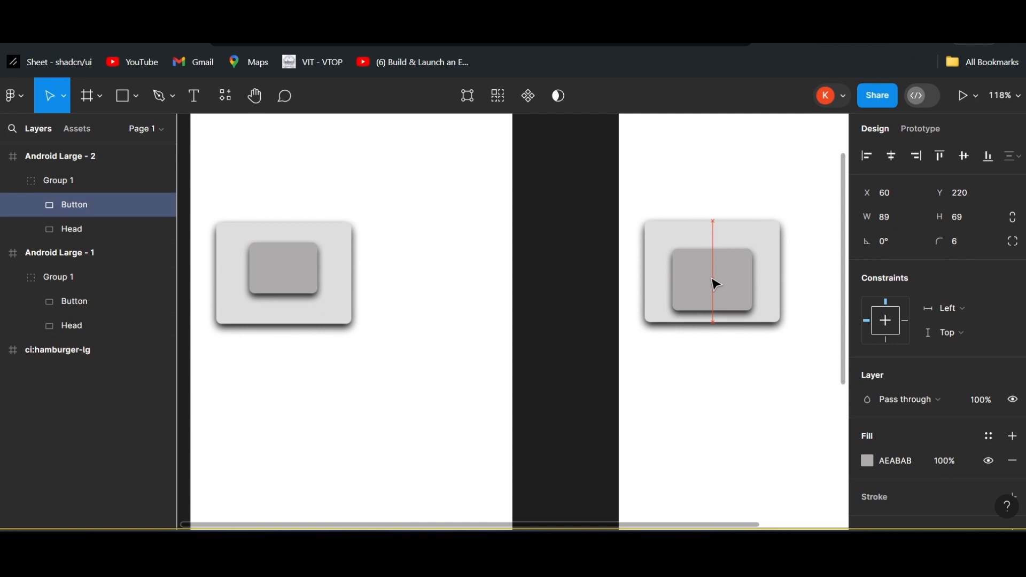
left_click_drag(717, 283, 715, 268)
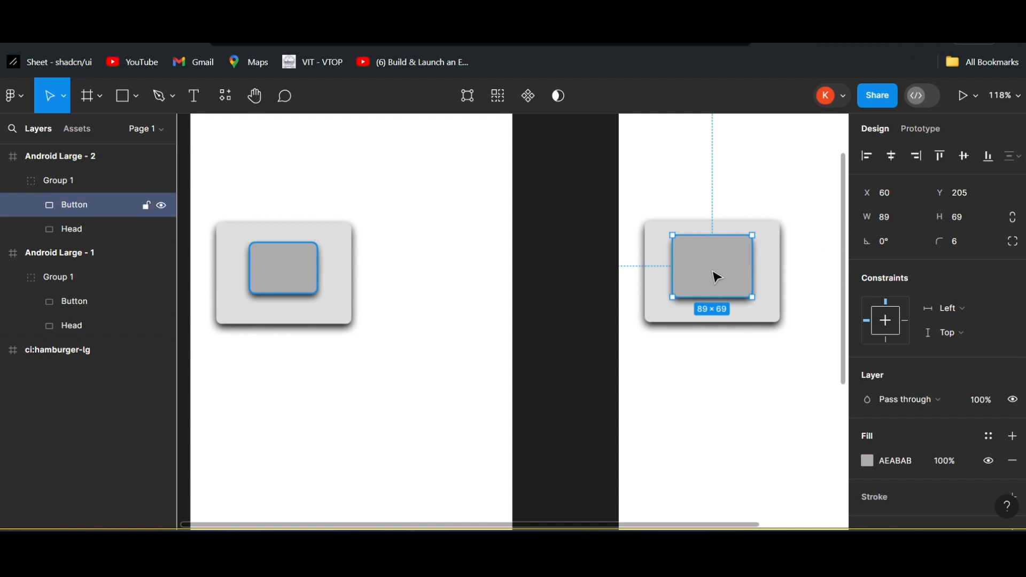
left_click_drag(713, 271, 710, 275)
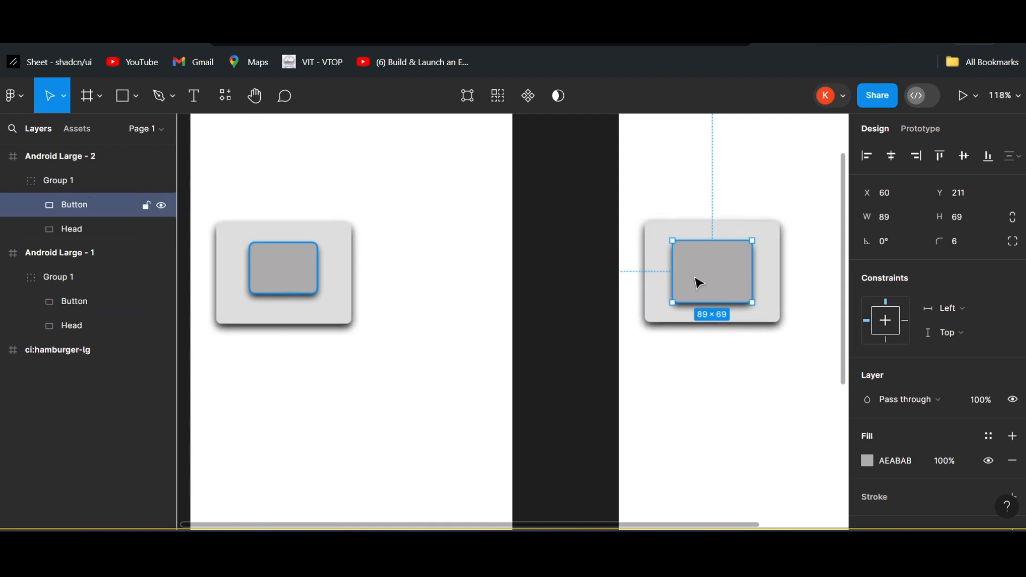
left_click_drag(700, 277, 702, 273)
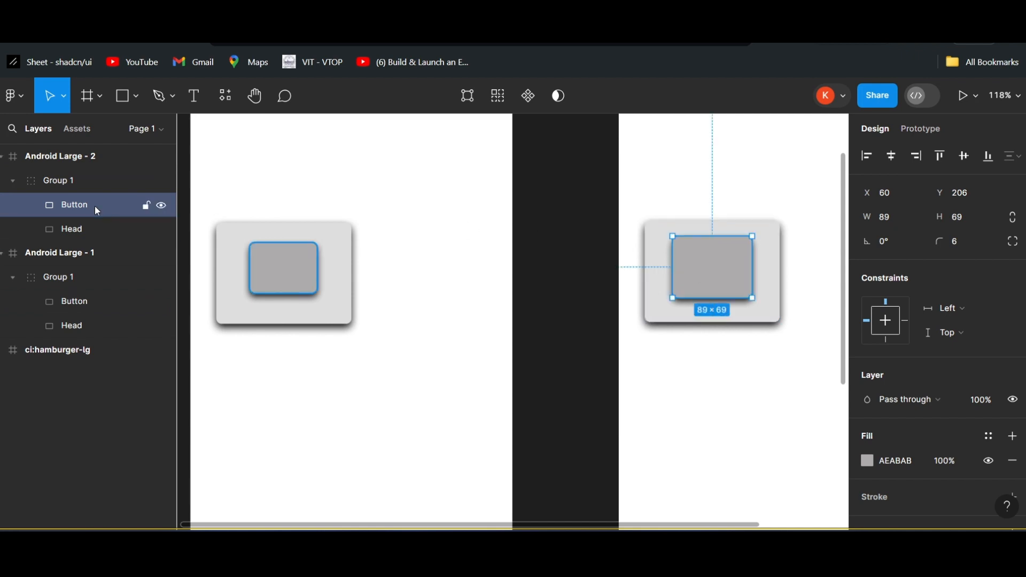
Connect the Button in Android Large - 1 to the Android Large - 2 frame with an On tap, Navigate to interaction
left_click(918, 133)
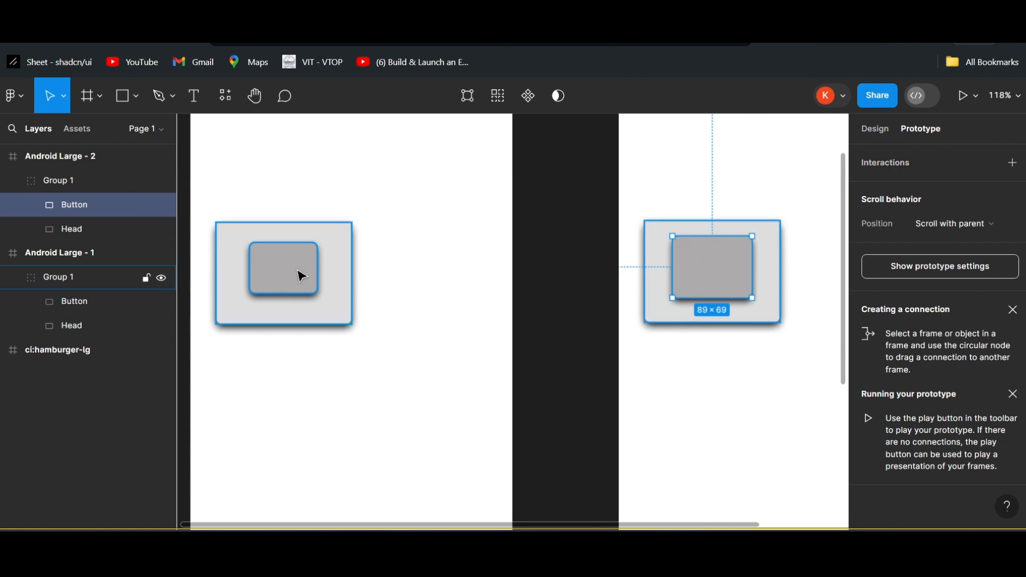
left_click(89, 301)
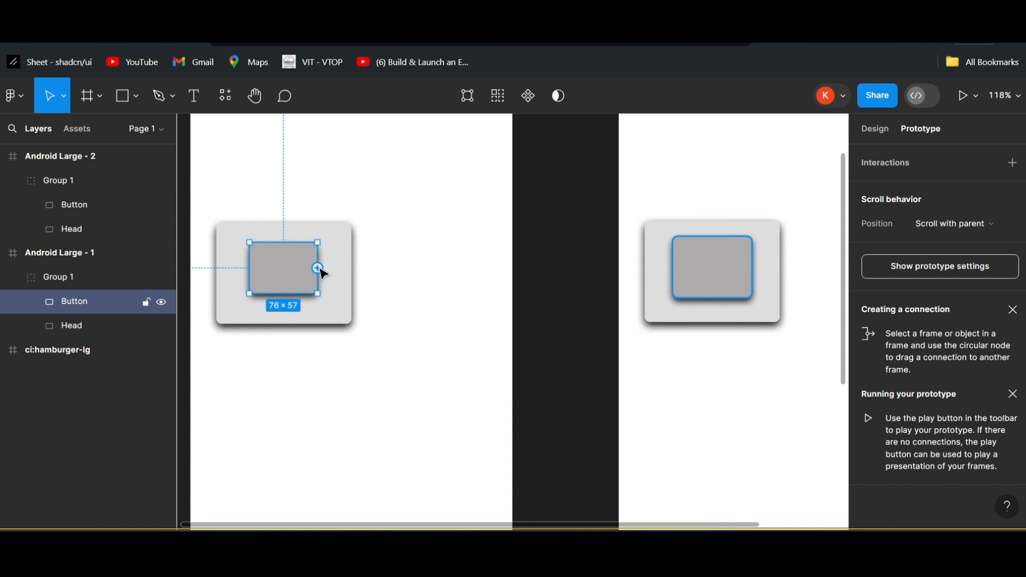
left_click_drag(323, 273, 630, 358)
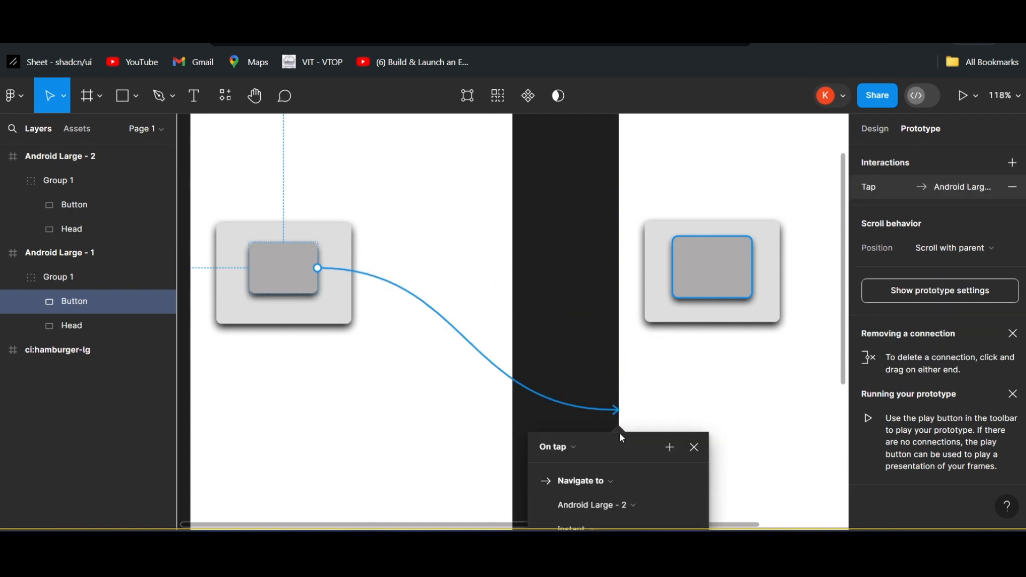
Try the While hovering trigger on the Button's connection to Android Large - 2 and restore the On tap trigger
scroll(620, 433, "down", 3)
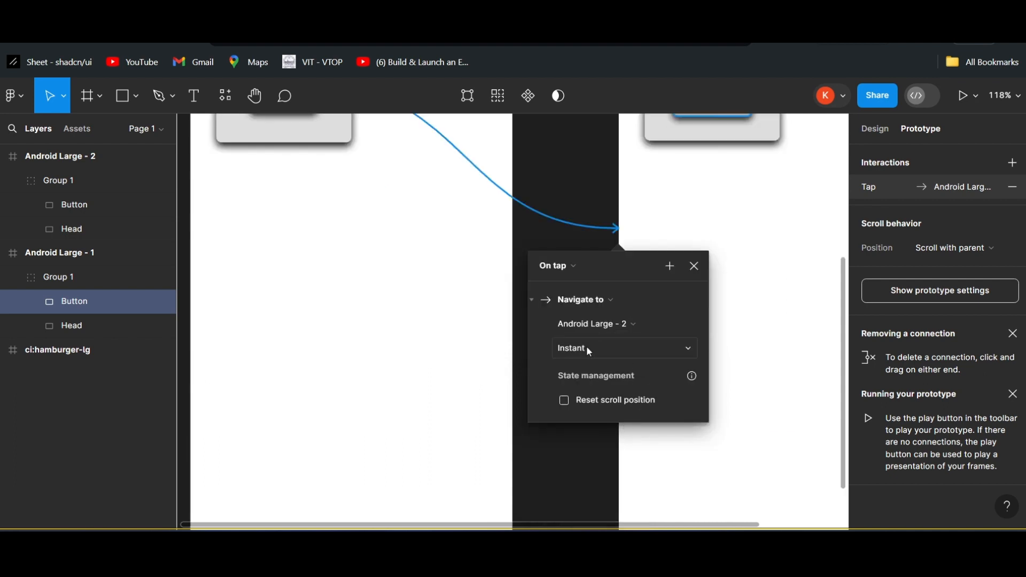
left_click(570, 267)
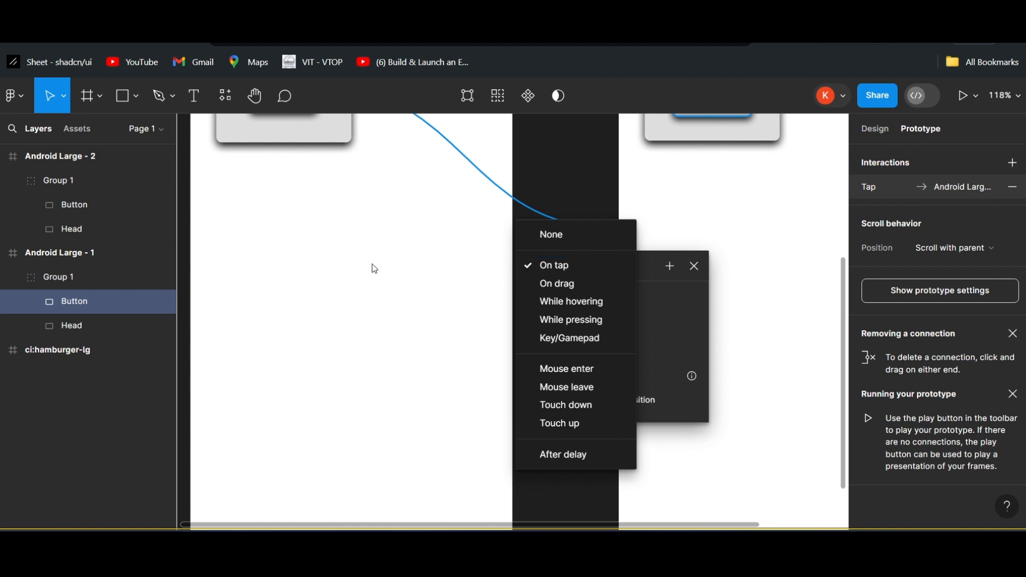
left_click(571, 303)
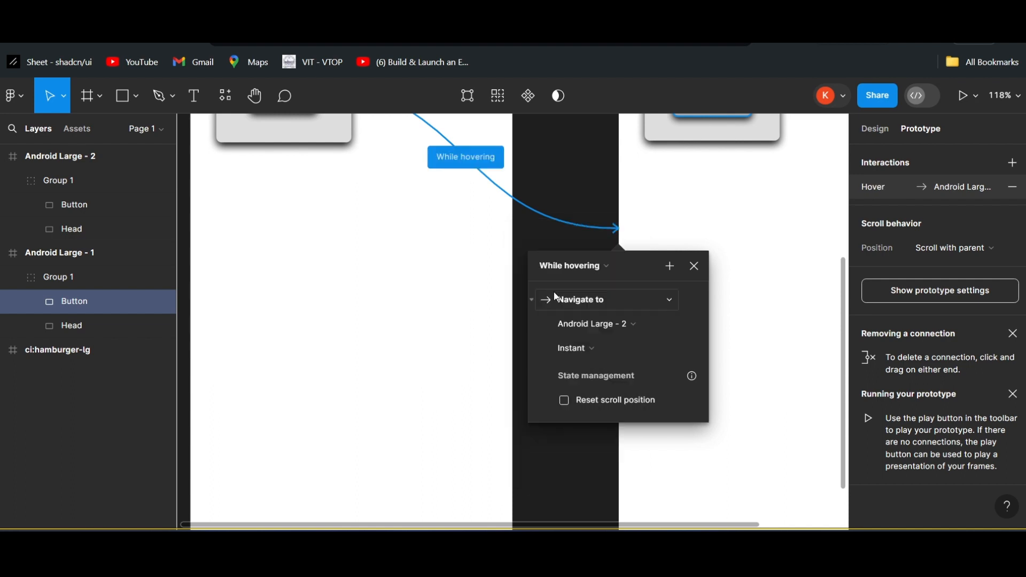
left_click(592, 266)
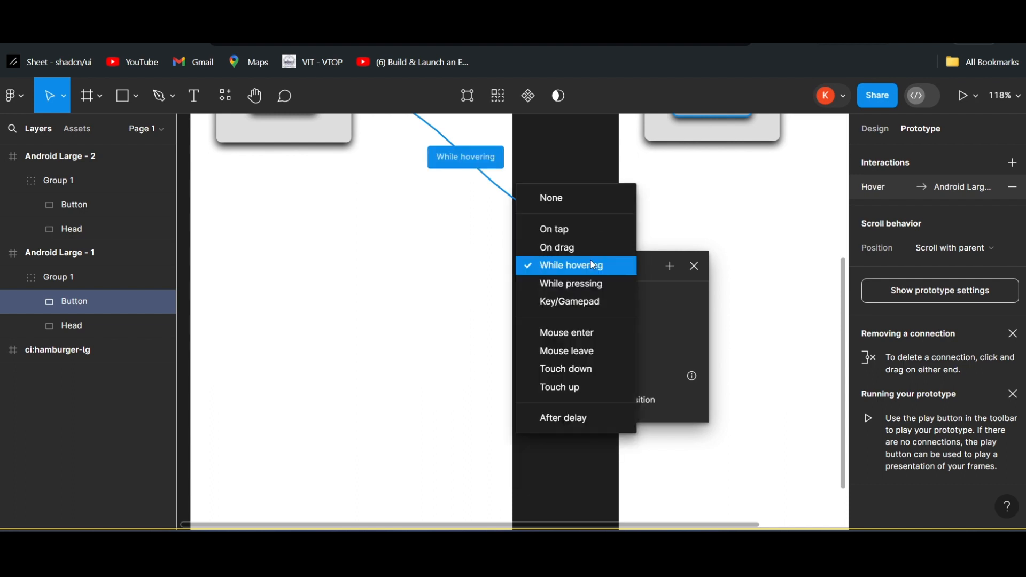
left_click(587, 227)
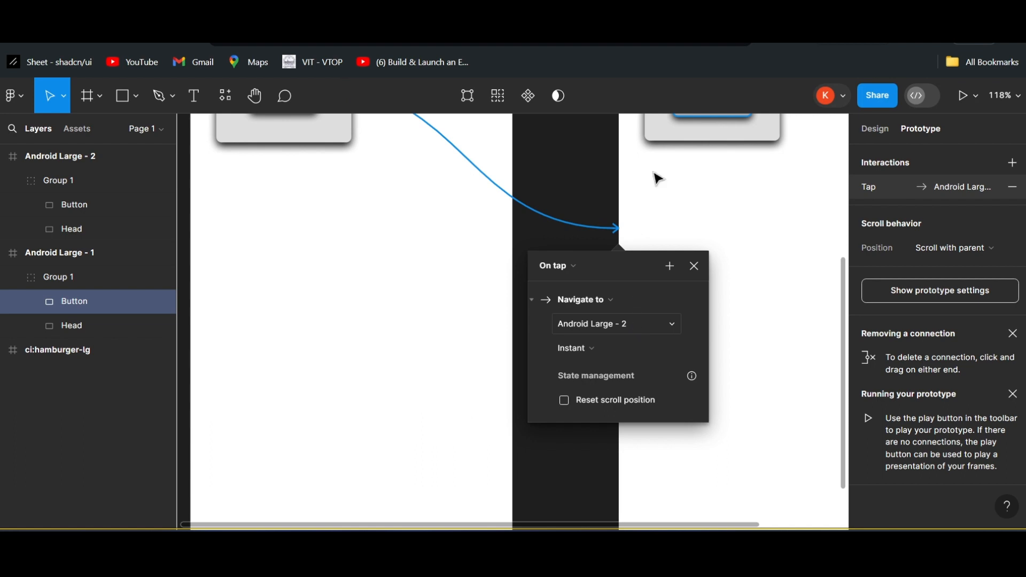
Set the animation of the Button's connection to Smart animate with a 500 ms duration and close the interaction details
scroll(681, 168, "up", 5)
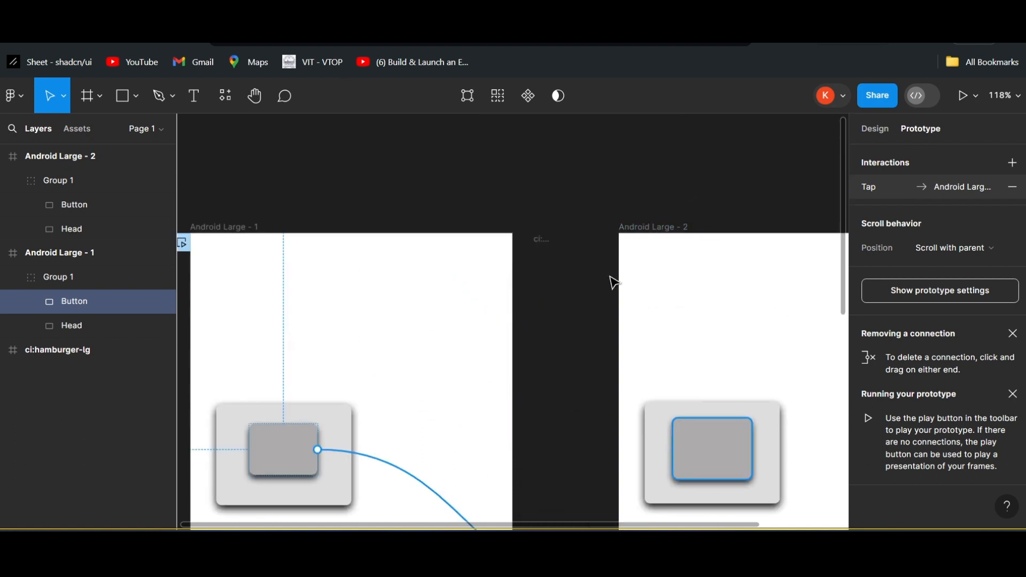
scroll(609, 279, "down", 5)
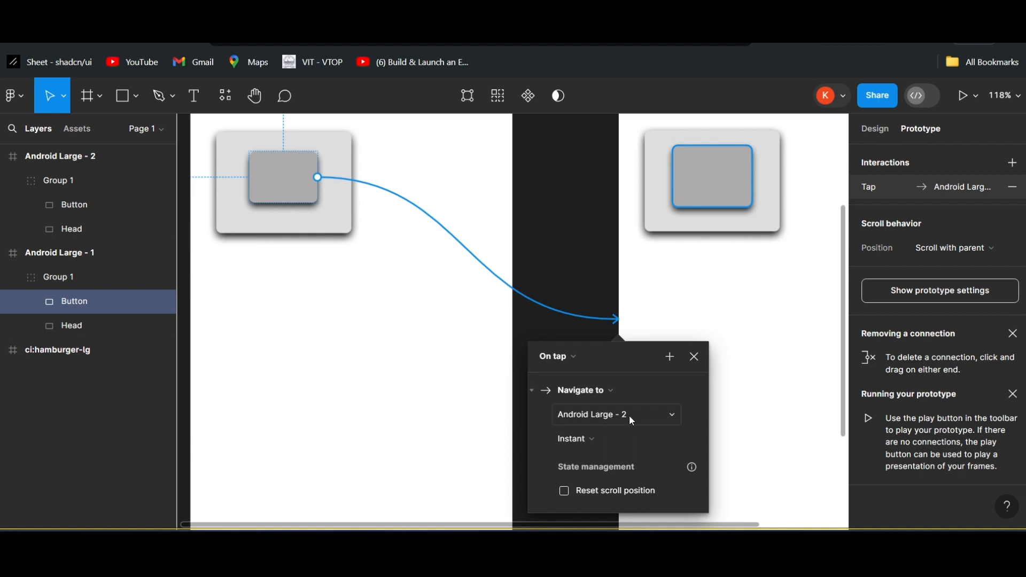
left_click(596, 441)
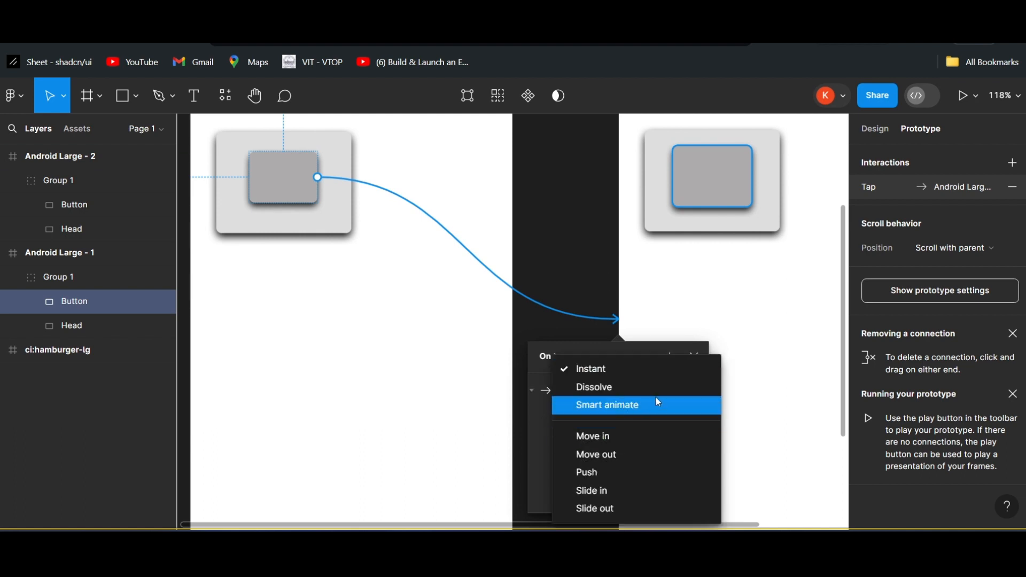
left_click(640, 405)
left_click(621, 438)
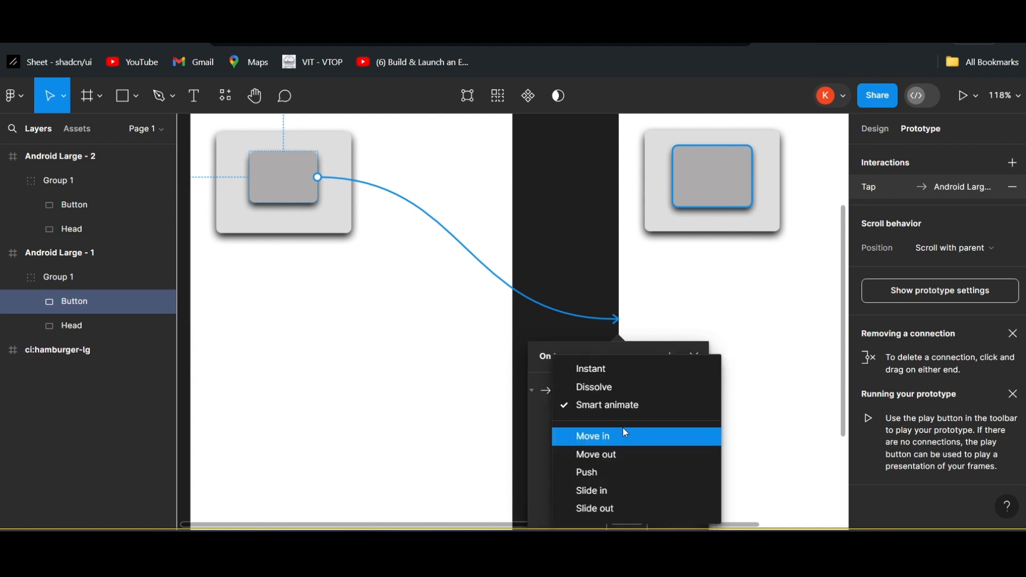
left_click(631, 406)
scroll(635, 428, "down", 4)
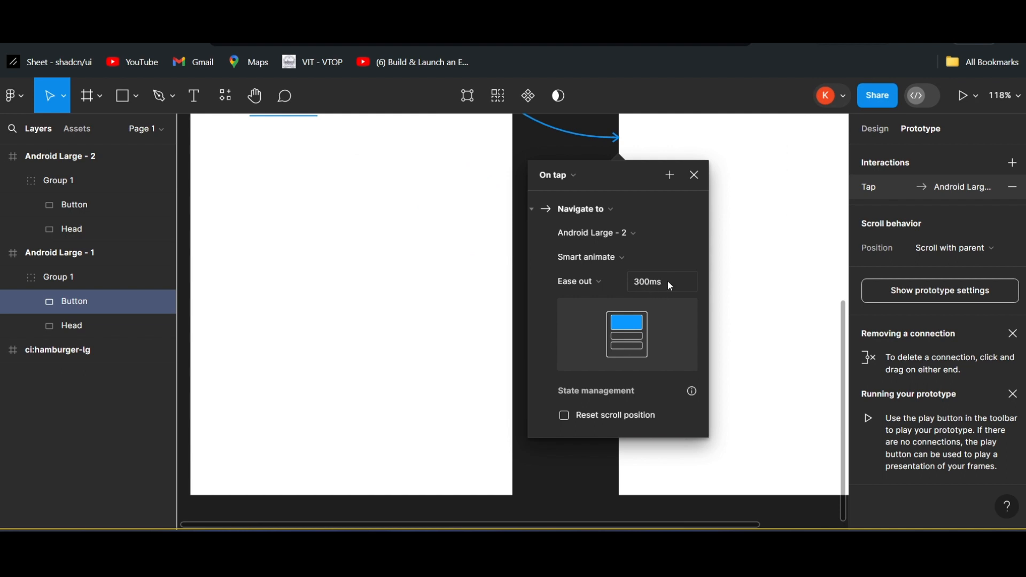
left_click(666, 283)
key("Return")
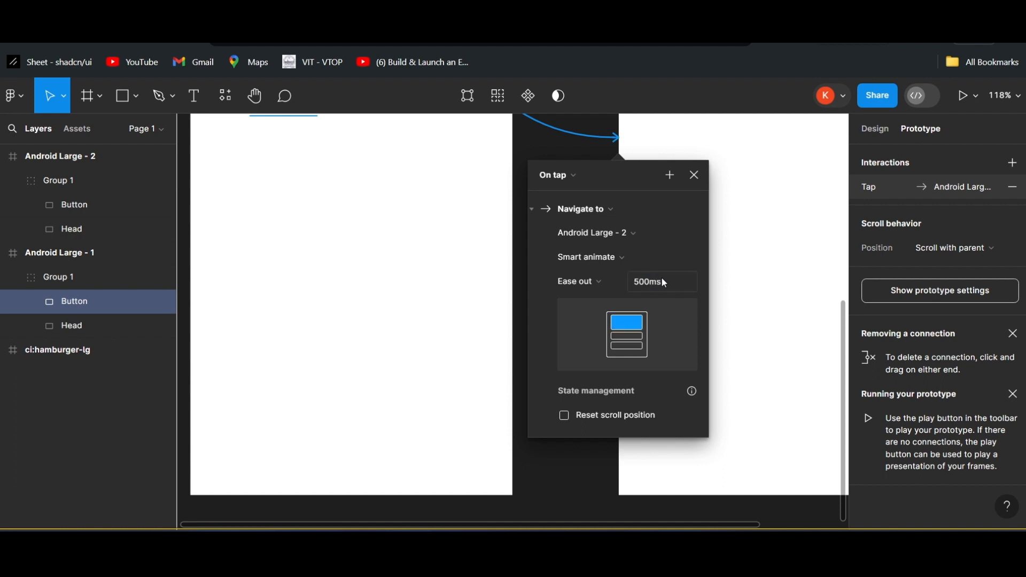
left_click(696, 176)
Launch the prototype presentation to preview the Button's interaction
scroll(532, 303, "up", 3)
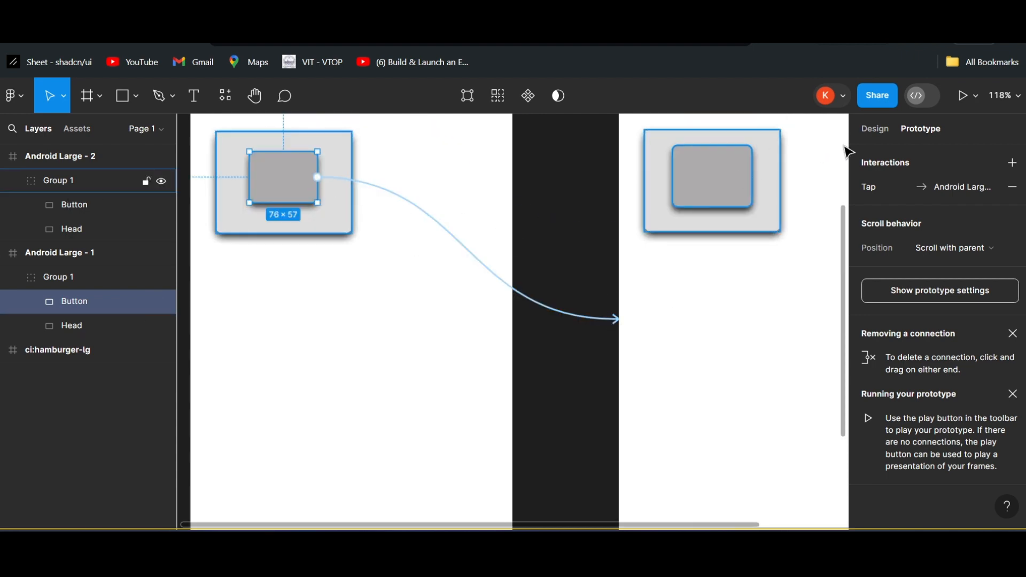
left_click(965, 98)
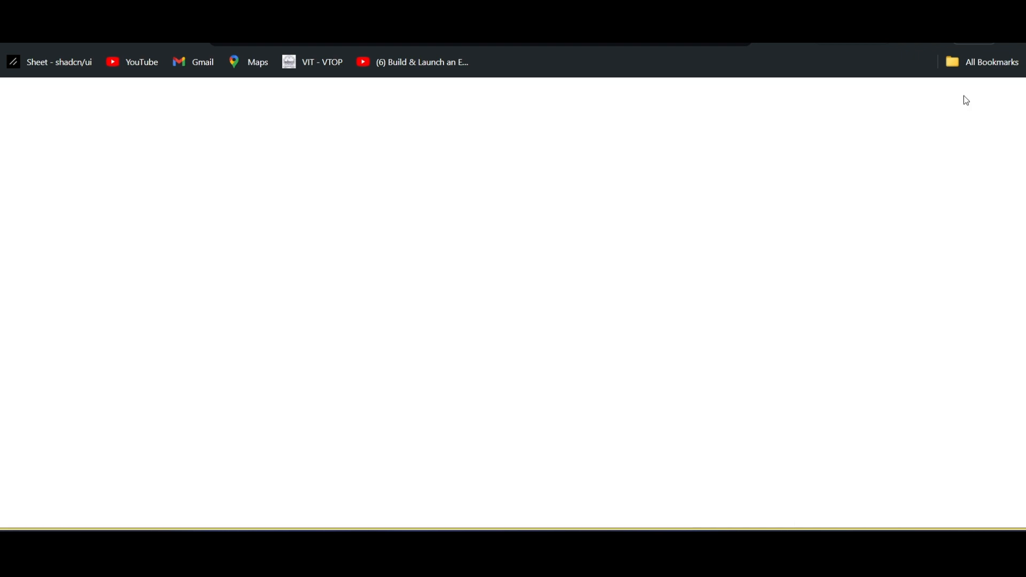